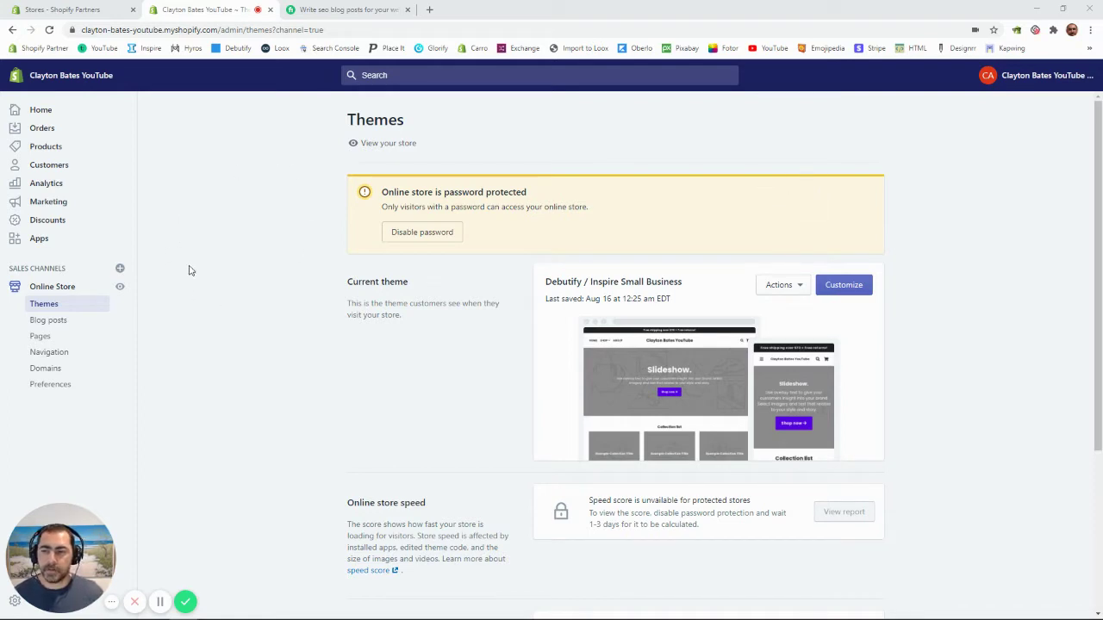
Step: Go to the Online Store's Blog posts page, which has no posts yet
click(48, 320)
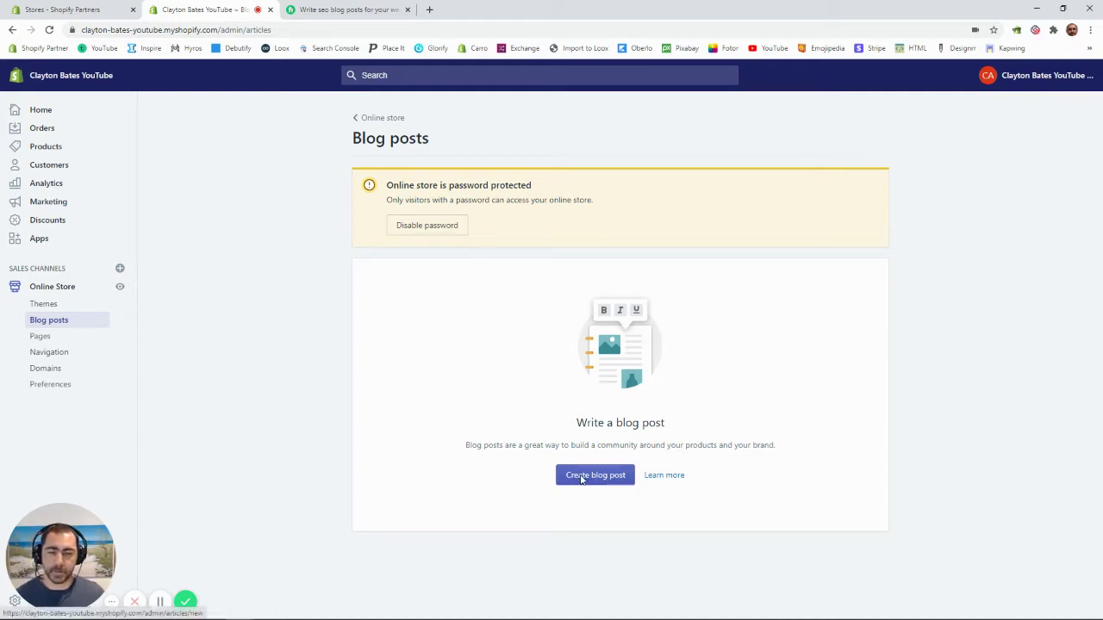
Step: Start a blank new blog post, then switch to the Fiverr SEO blog-writing gig
click(581, 479)
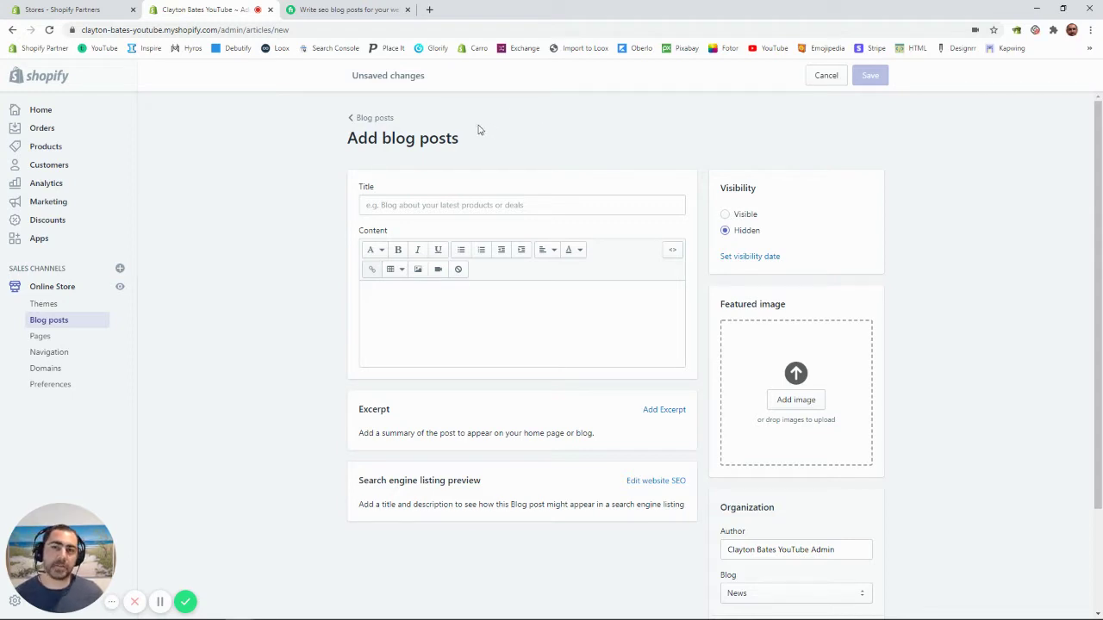
click(363, 10)
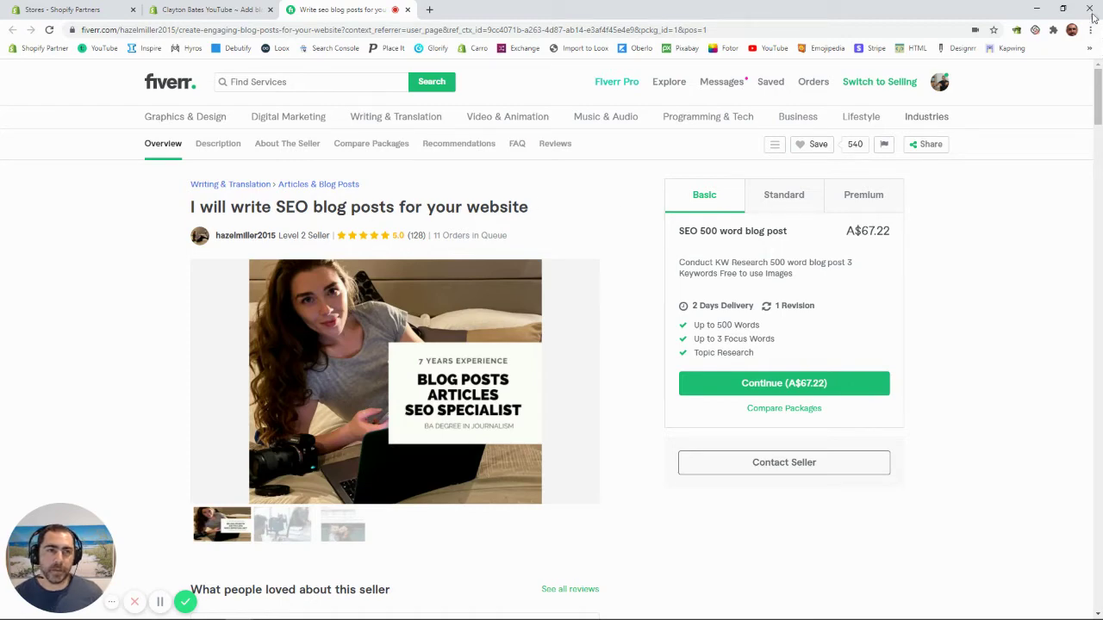
Step: Restore down Chrome to reveal the Word draft 'Why Blog Posts Must Add Value, Answer FAQs & Help Customers'
click(1062, 7)
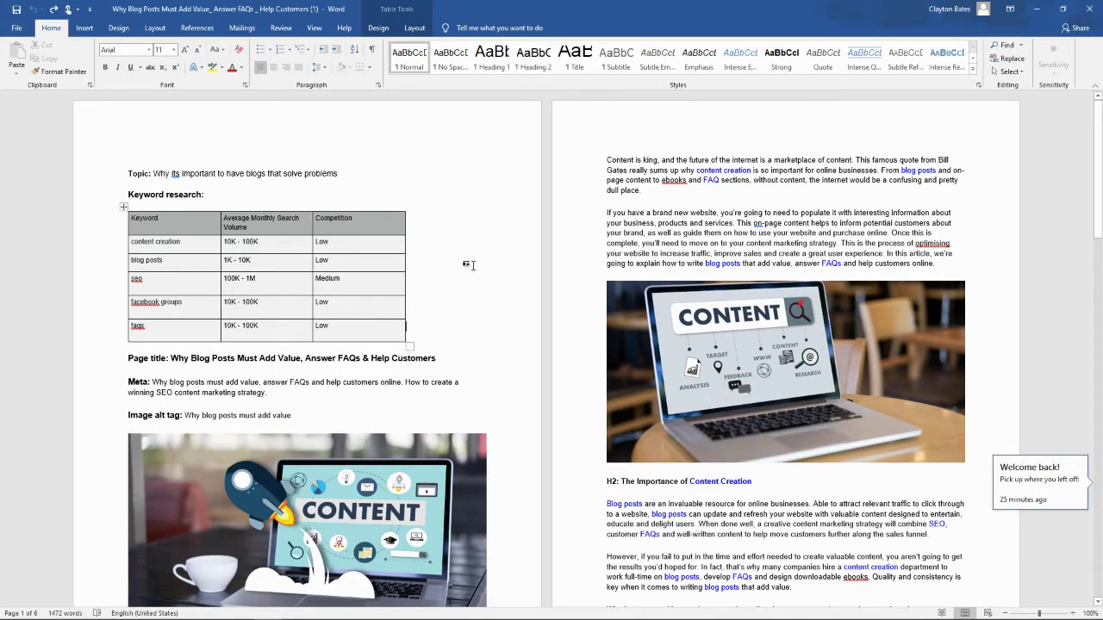
Step: Delete the Topic line and keyword-research table from the Word draft
scroll(468, 265, down, 1)
scroll(472, 198, up, 1)
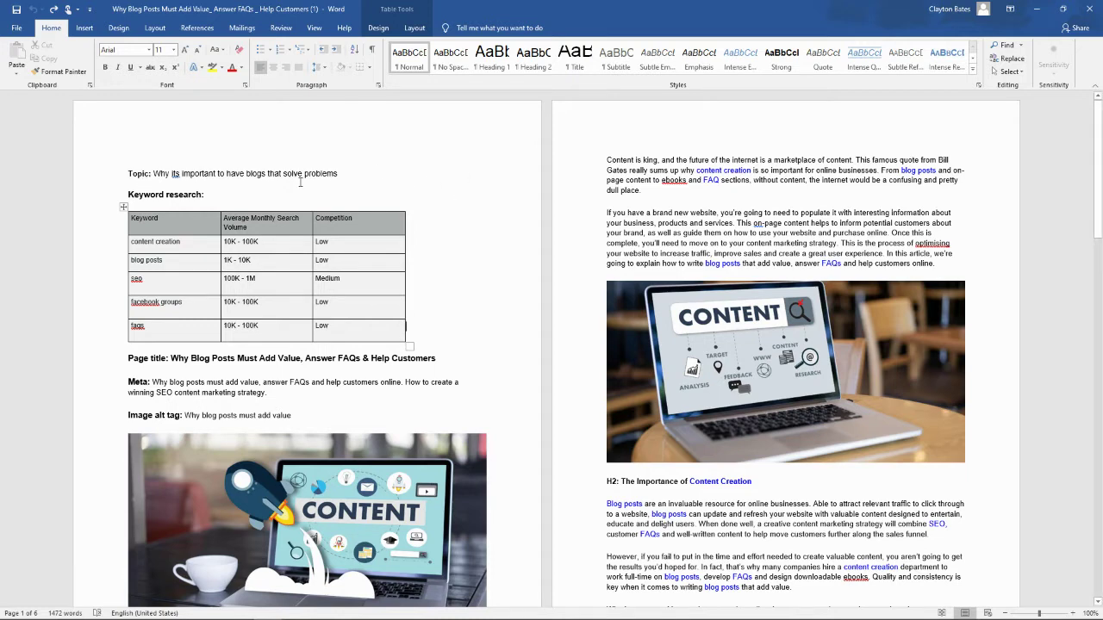
scroll(300, 182, down, 1)
scroll(431, 248, down, 2)
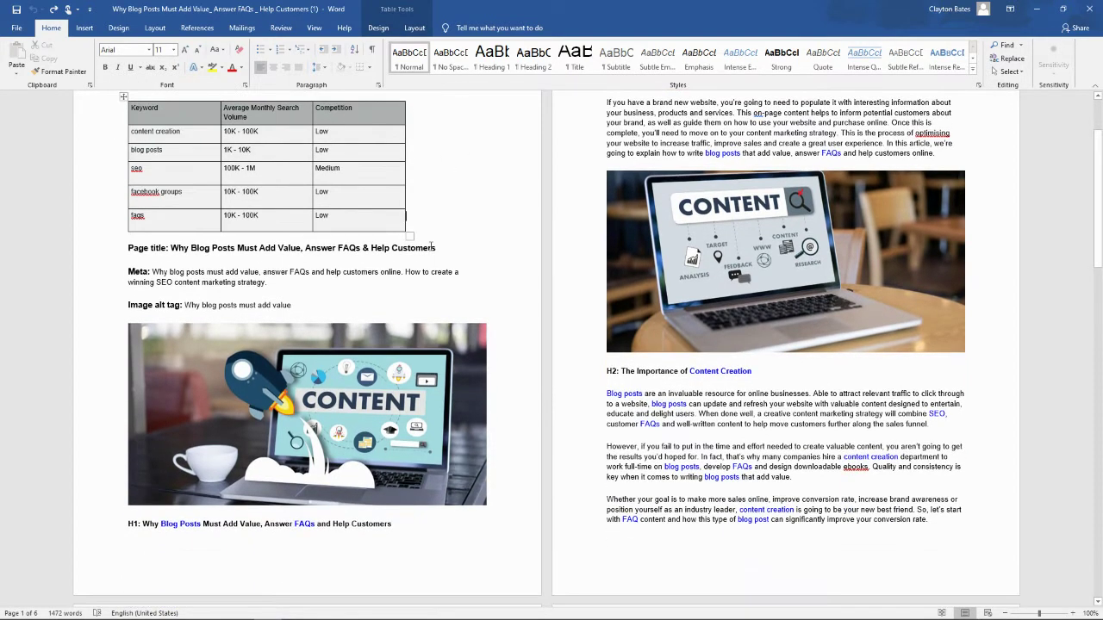
scroll(431, 247, down, 5)
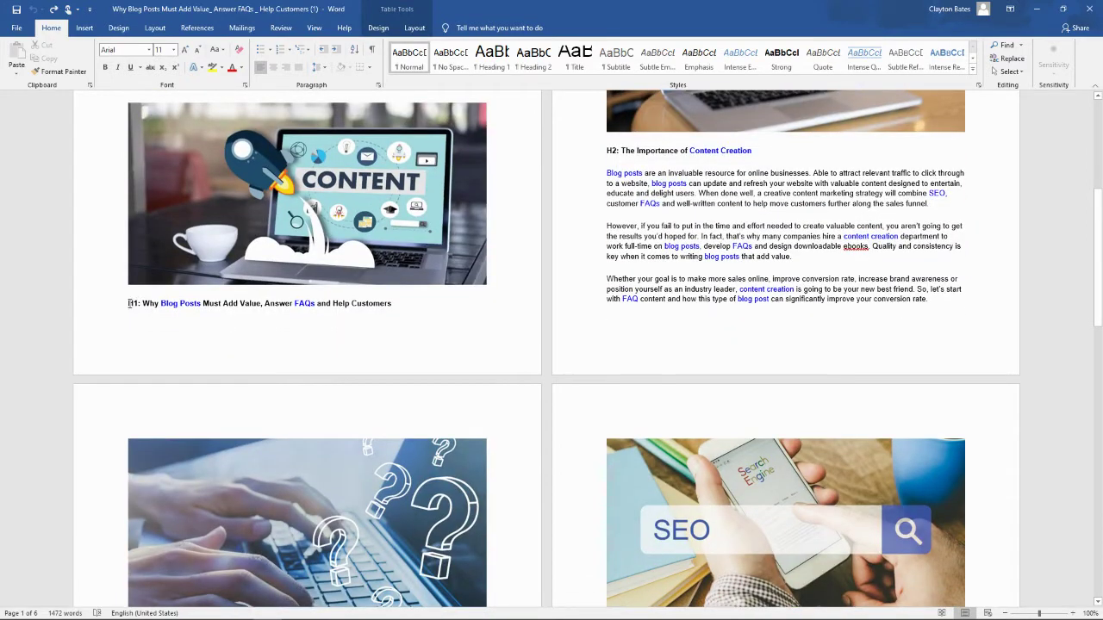
scroll(129, 303, up, 8)
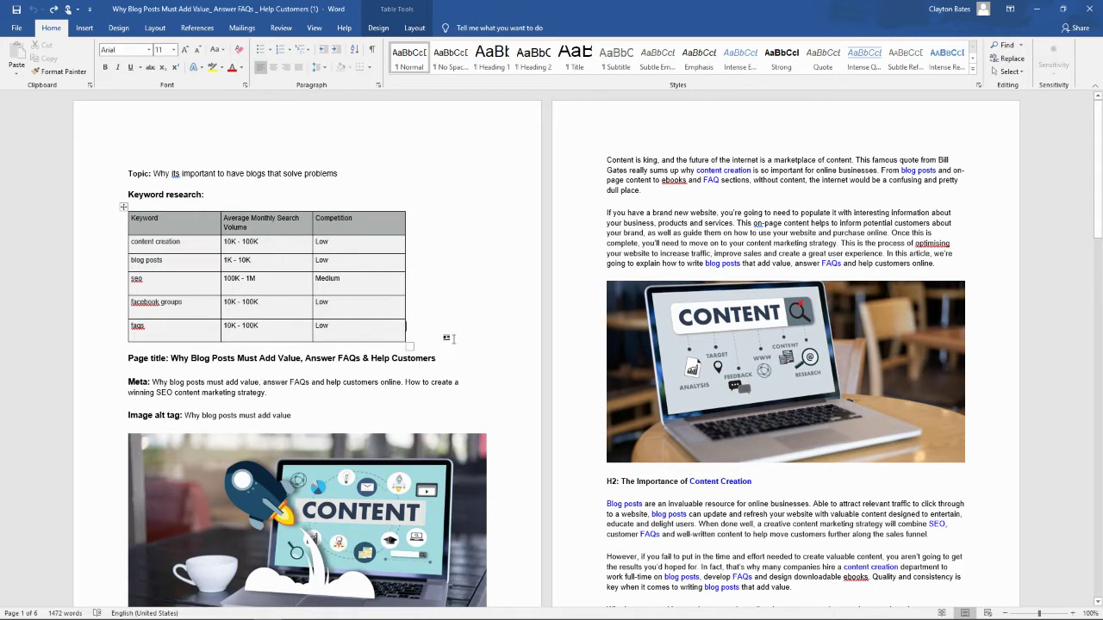
drag(450, 336, 123, 172)
key(Delete)
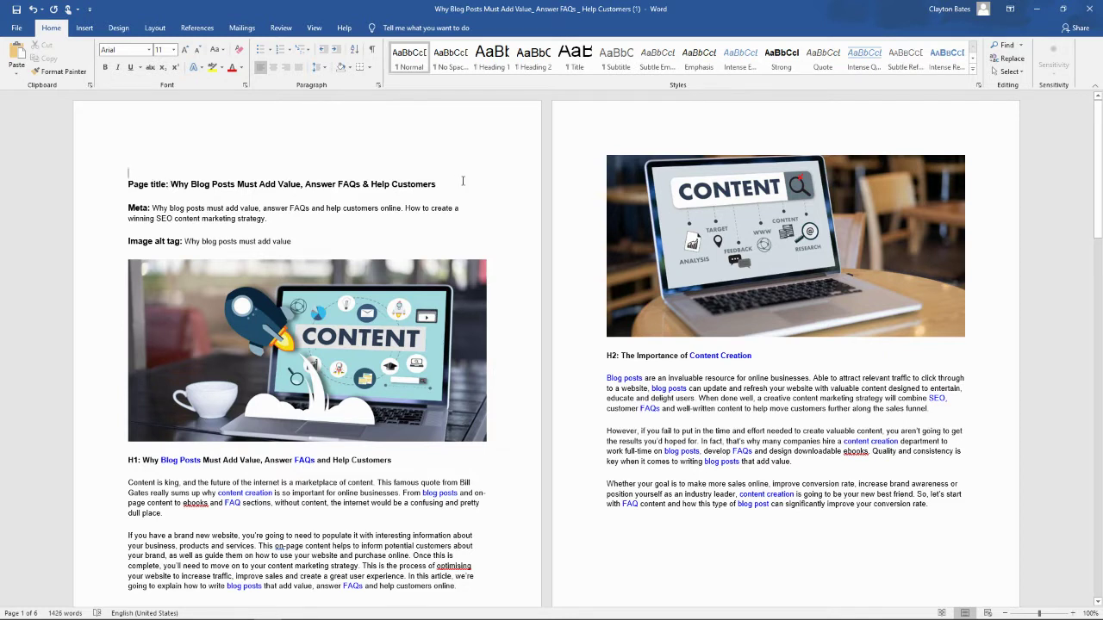
Step: Cut the Page title line and bring the browser back to front
drag(404, 184, 138, 190)
right_click(138, 189)
click(163, 200)
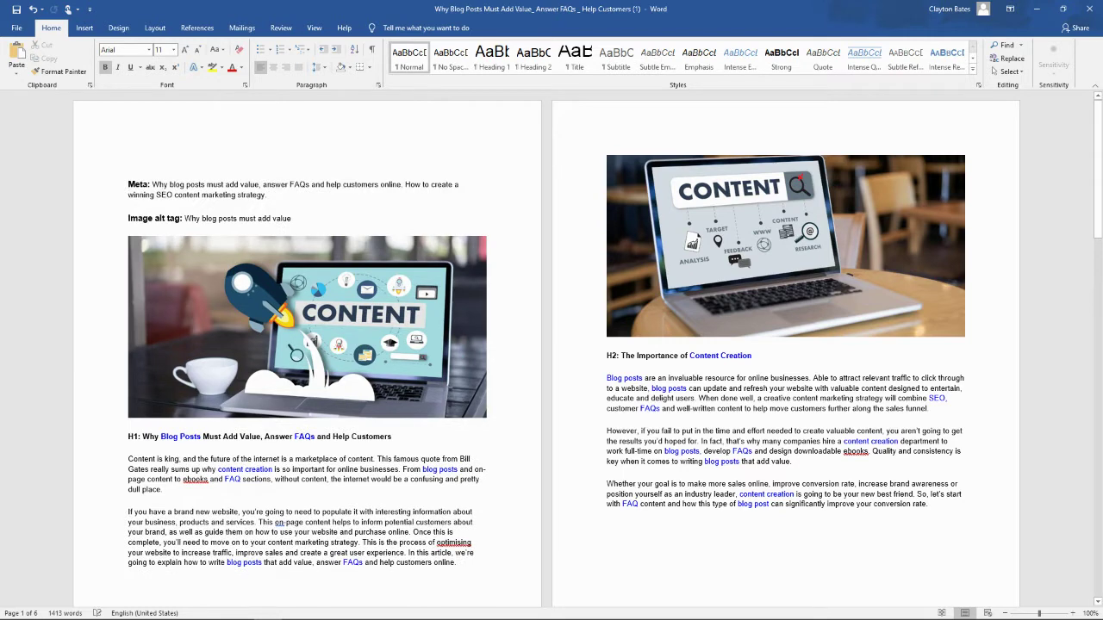
mouse_move(239, 609)
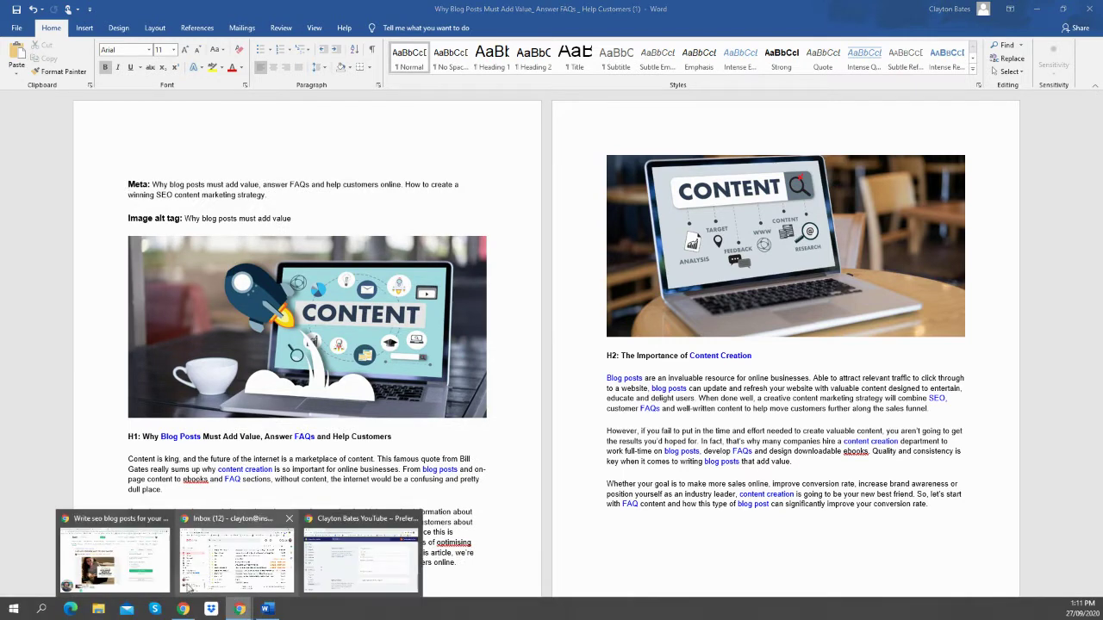
click(129, 569)
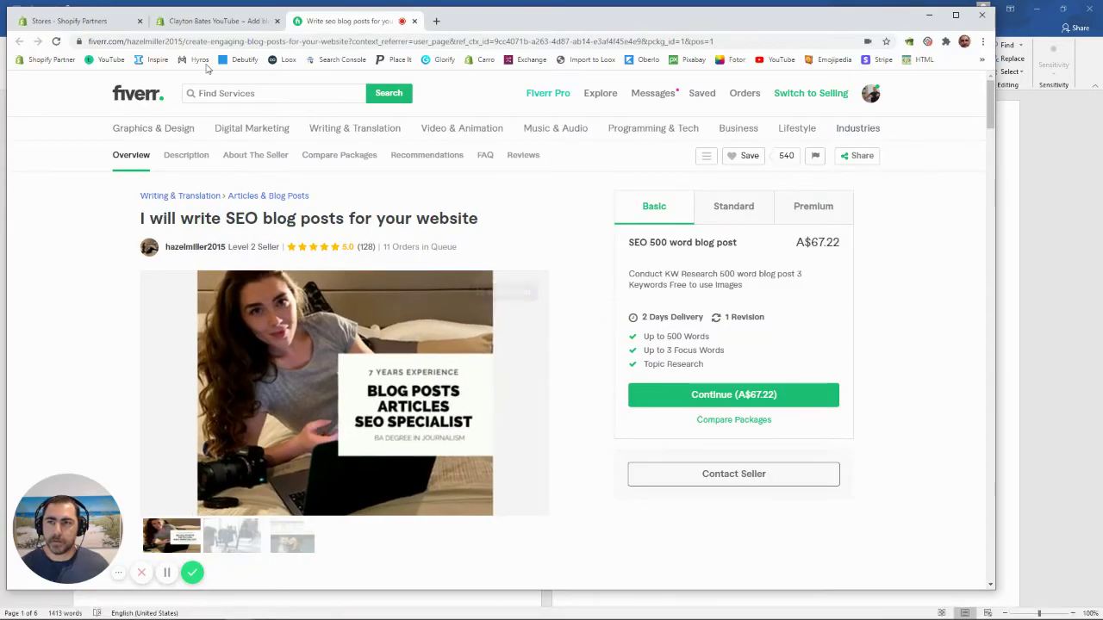
Step: Title the post 'Why Blog Posts Must Add Value, Answer FAQs & Help Customers' and set it Visible
click(207, 21)
right_click(350, 216)
click(379, 305)
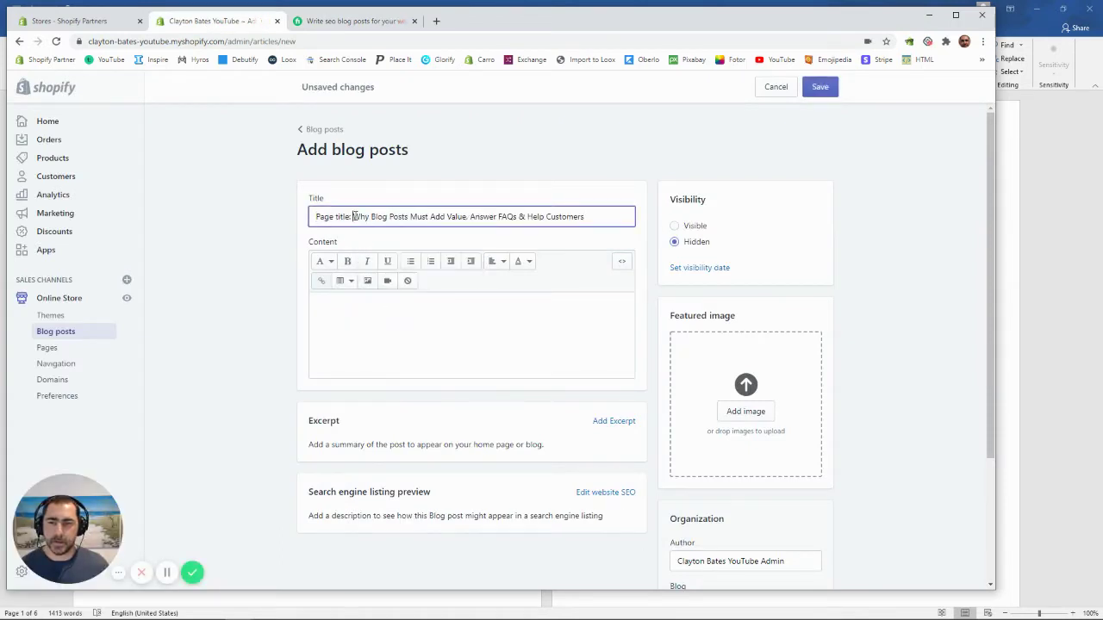
drag(352, 216, 314, 217)
key(BackSpace)
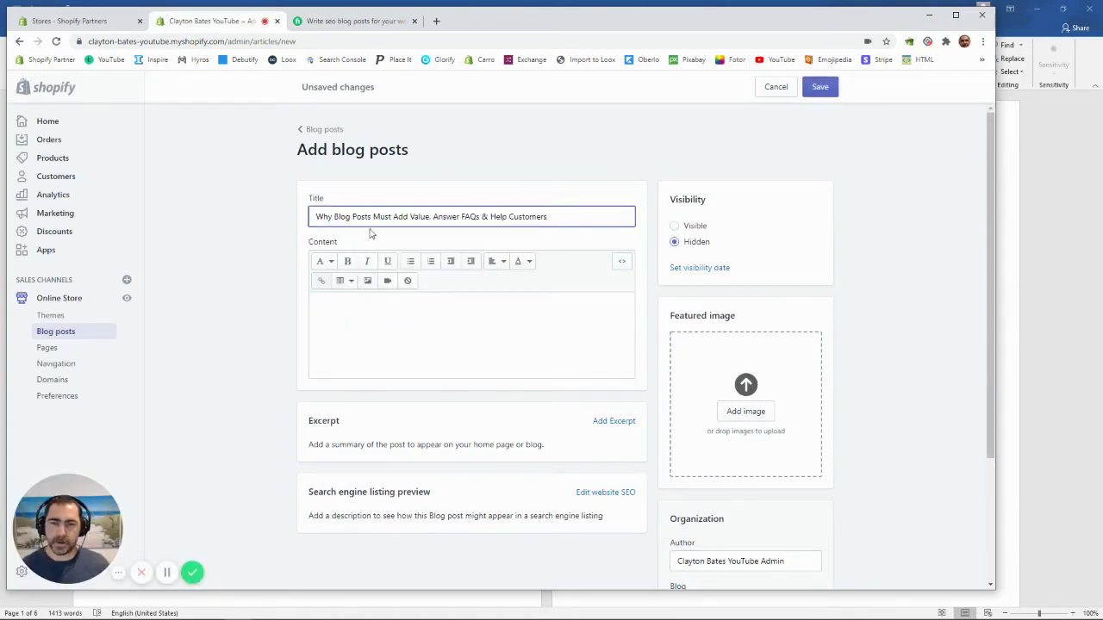
drag(707, 200, 671, 200)
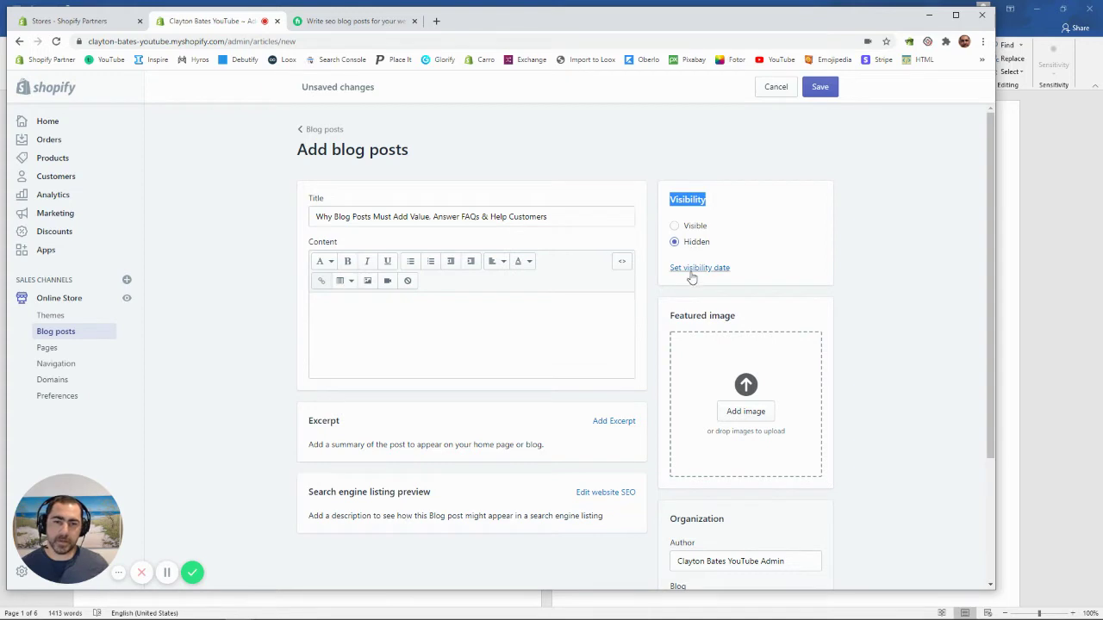
click(675, 227)
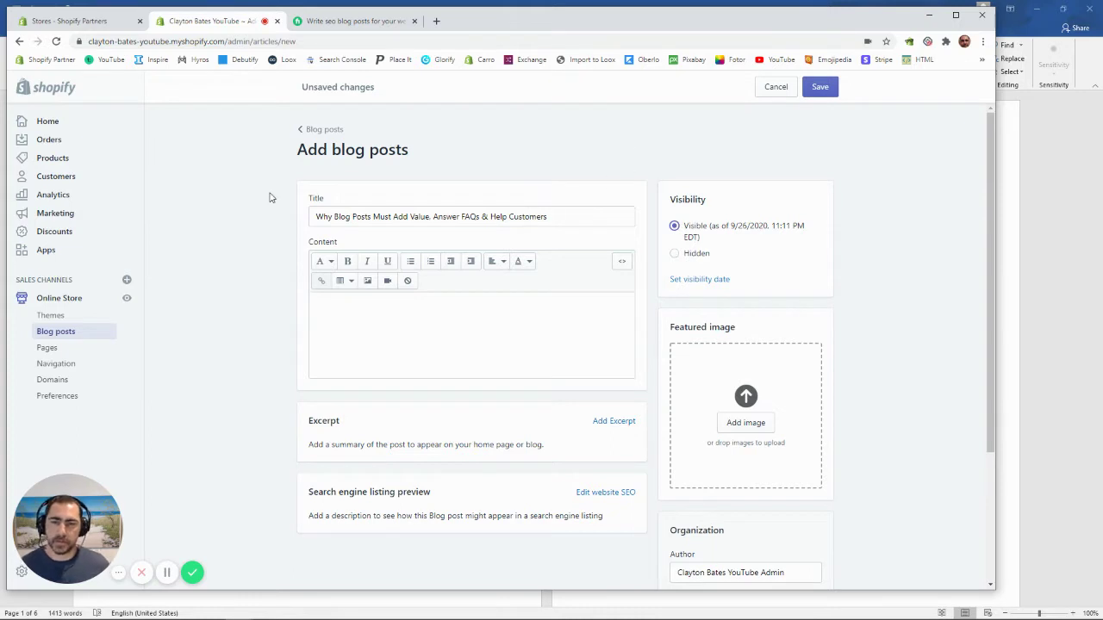
Step: Add 'Why blog posts must add value 1' as the post's featured image
scroll(749, 243, down, 1)
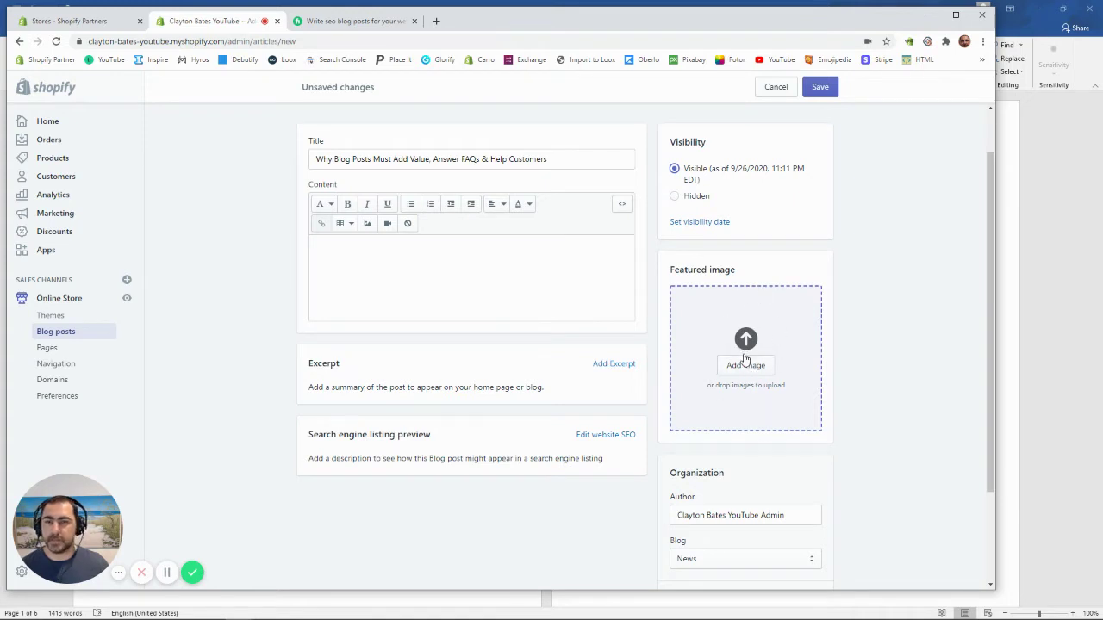
click(742, 366)
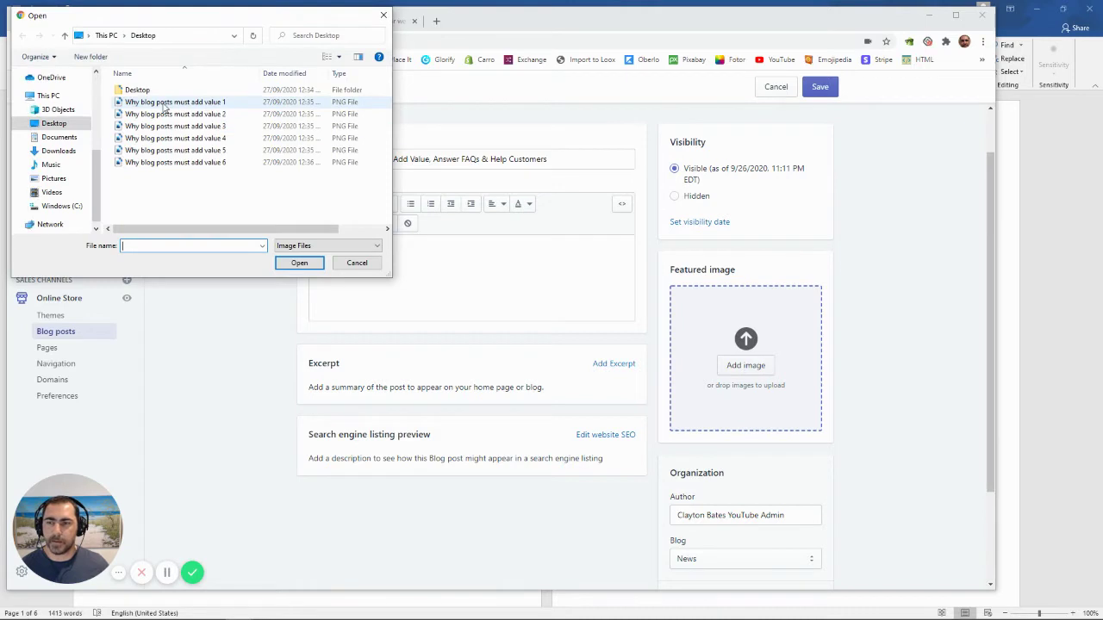
double_click(164, 105)
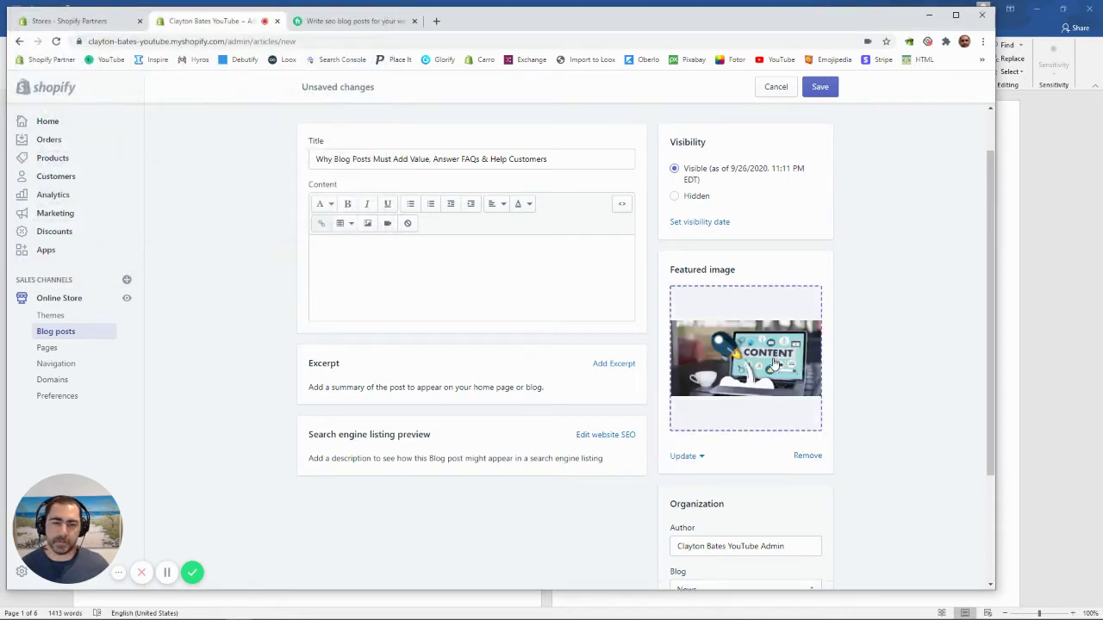
Step: In Word, start saving the CONTENT picture as a file, then cancel
click(1065, 169)
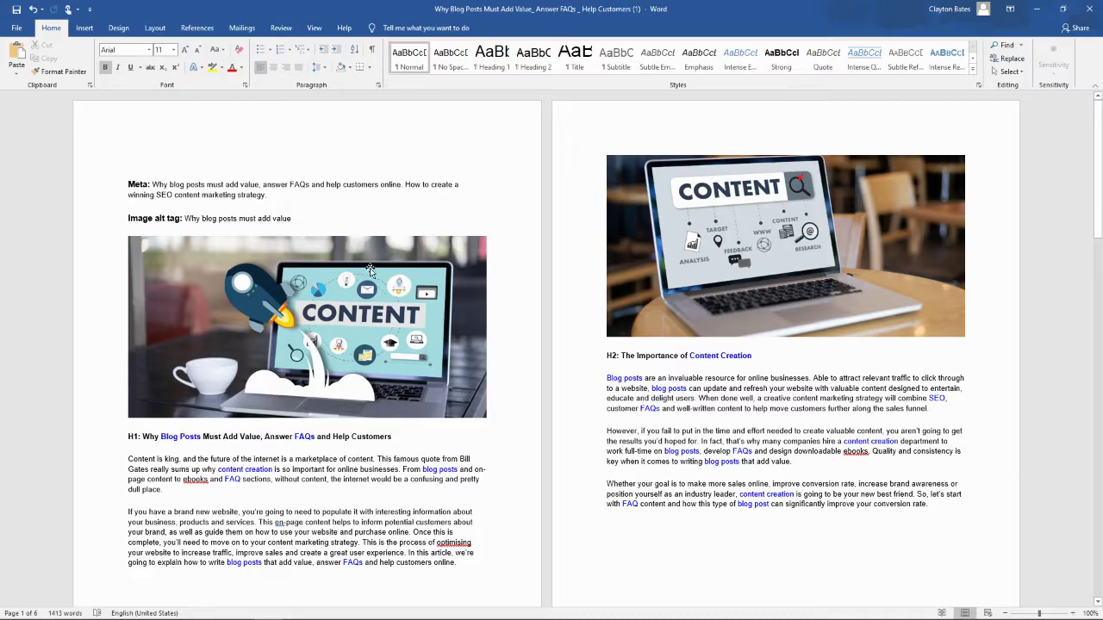
click(291, 319)
right_click(293, 317)
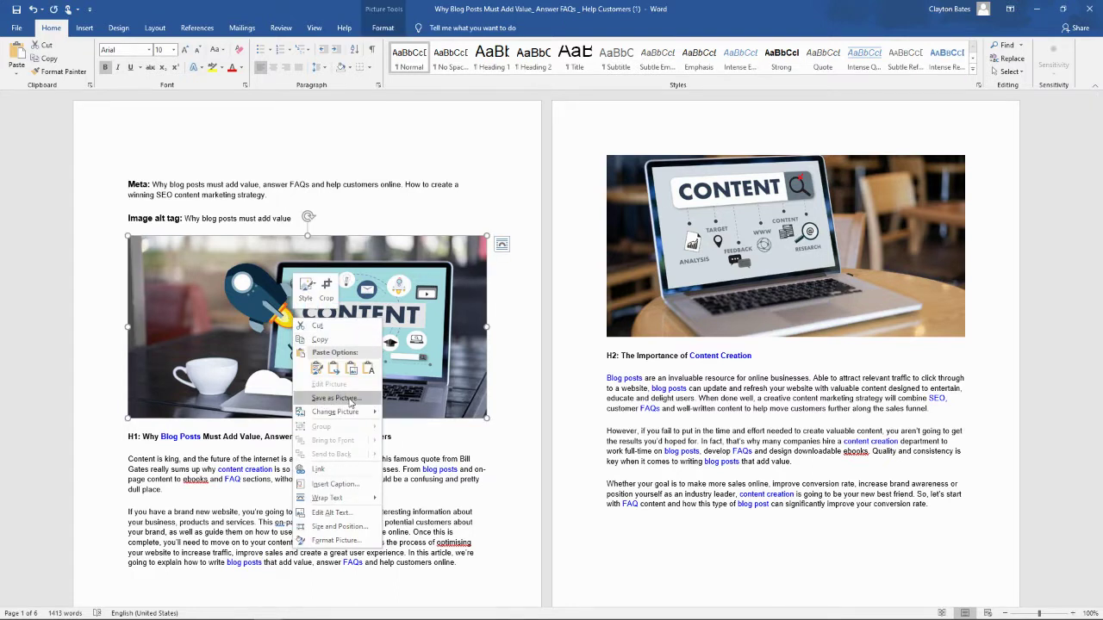
click(335, 398)
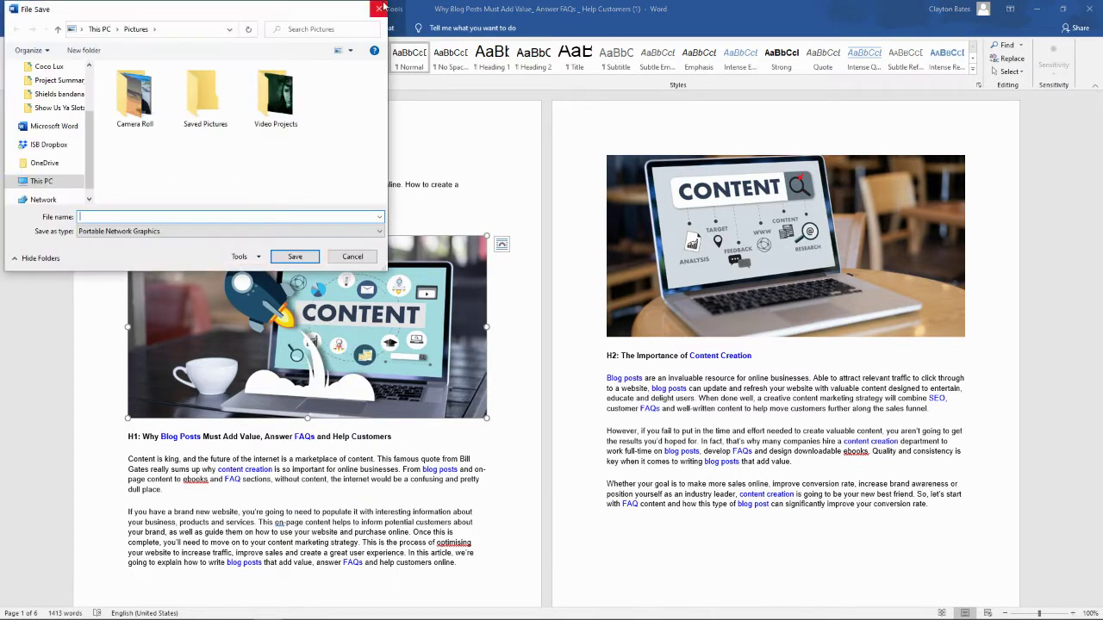
click(380, 8)
click(390, 207)
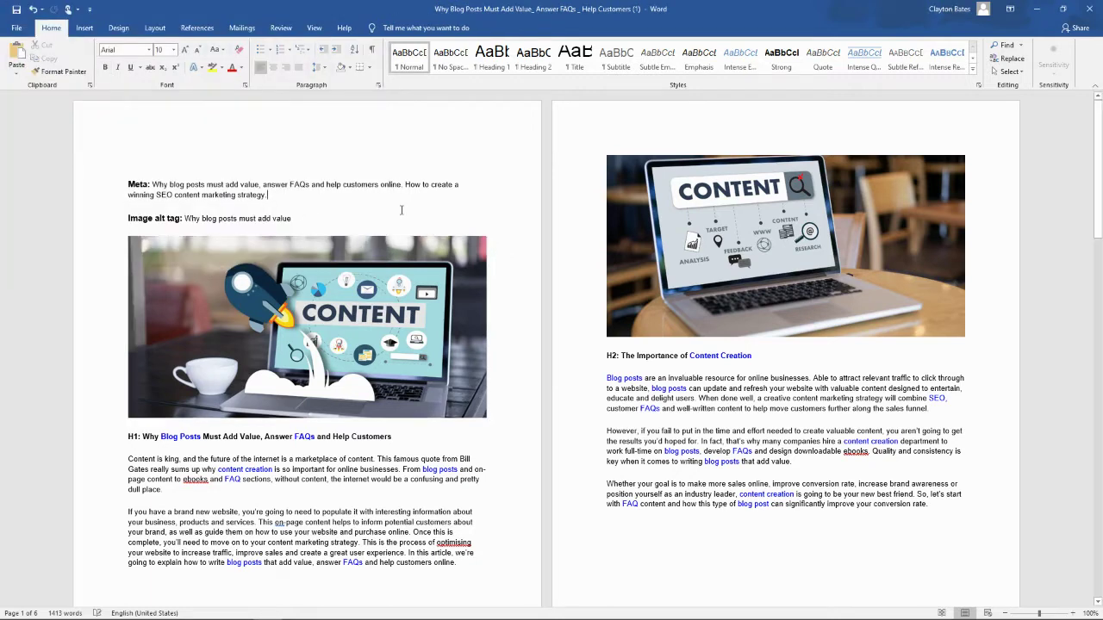
Step: Return to the Shopify post editor and save the new blog post
mouse_move(276, 614)
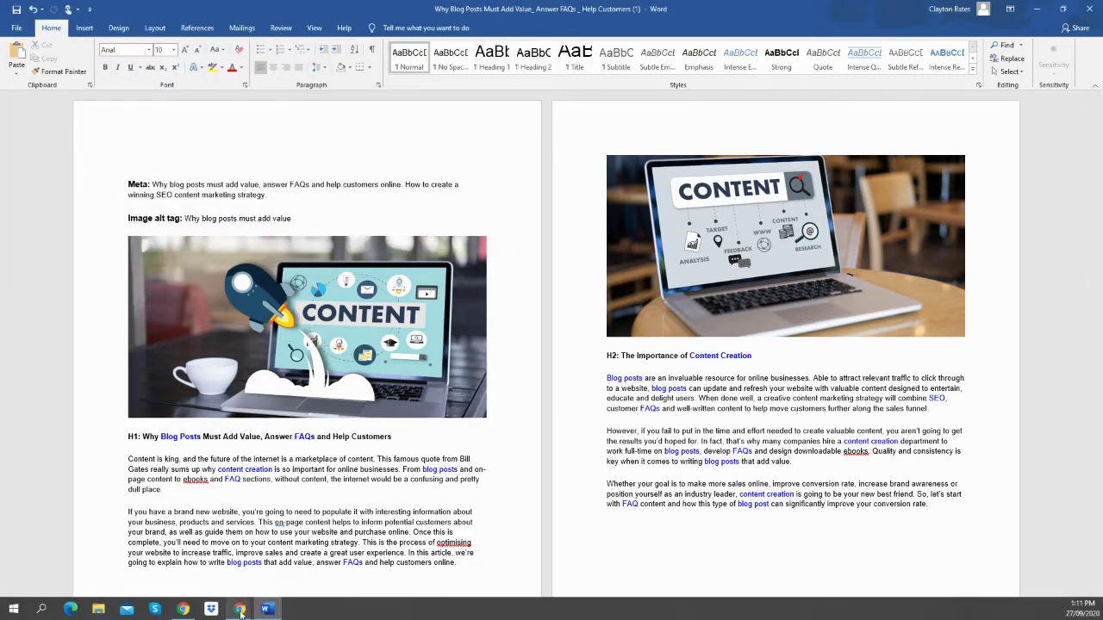
mouse_move(238, 609)
click(211, 560)
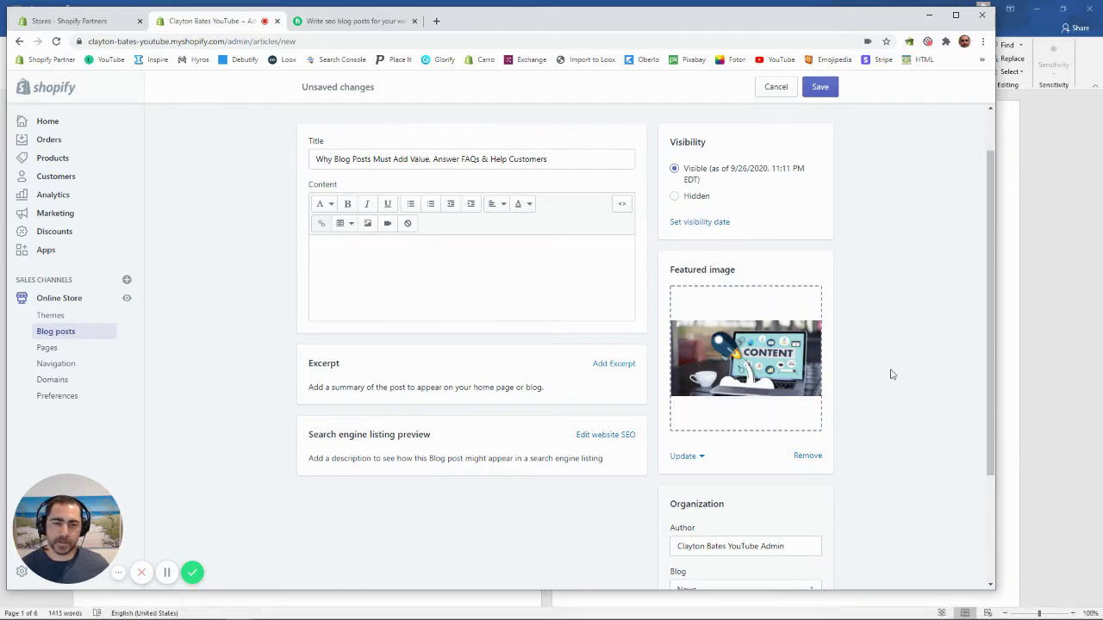
click(820, 87)
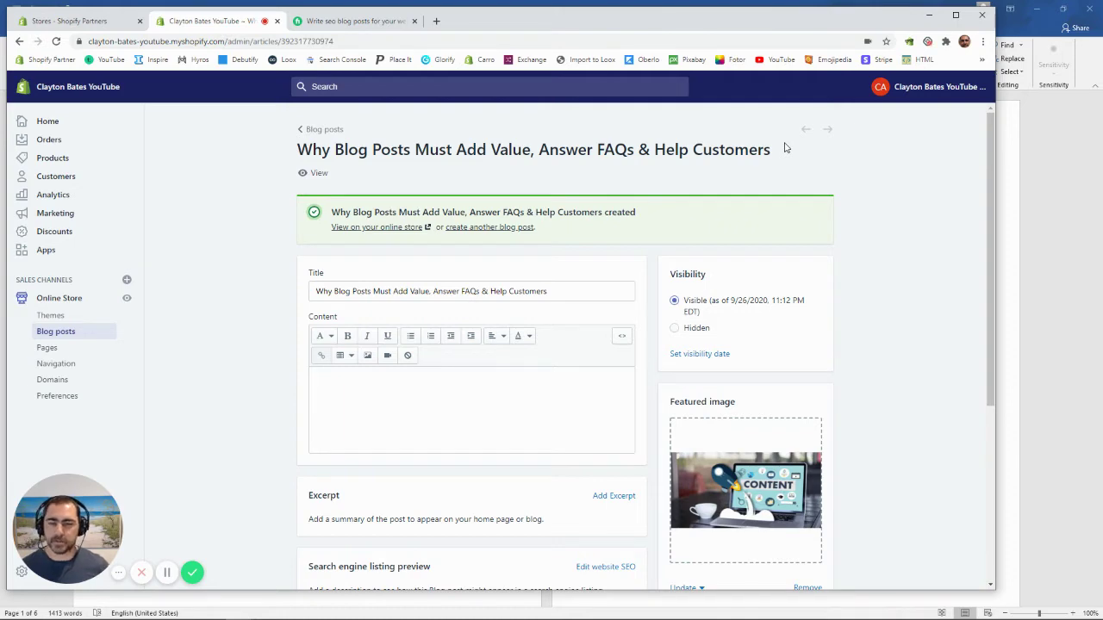
Step: Check the live post page with its CONTENT banner, then return to the Word draft
scroll(570, 247, down, 2)
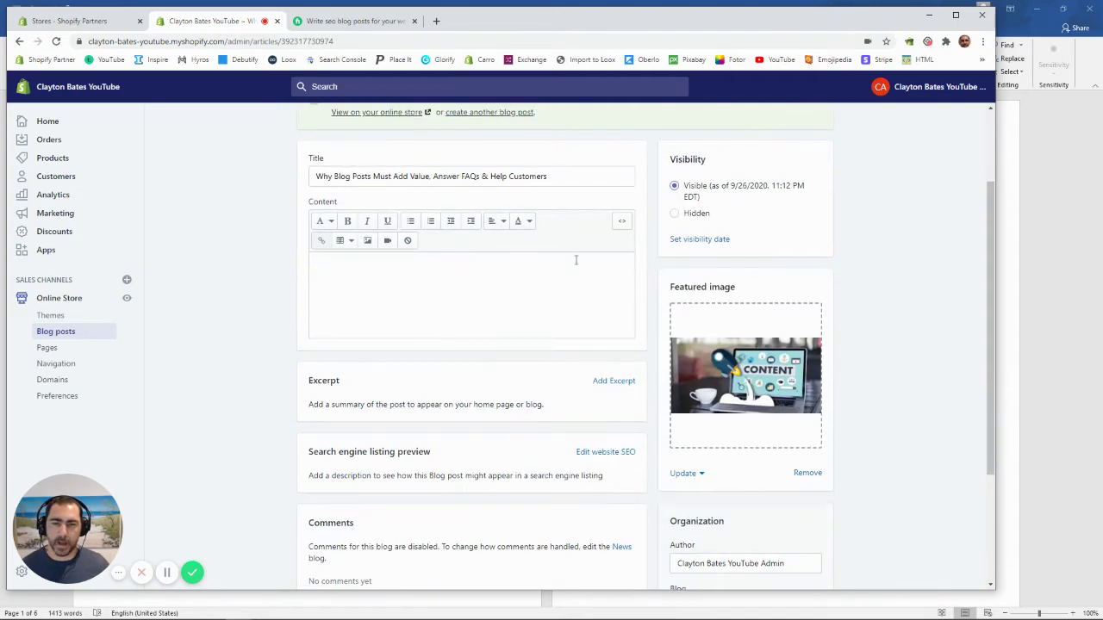
scroll(524, 319, up, 2)
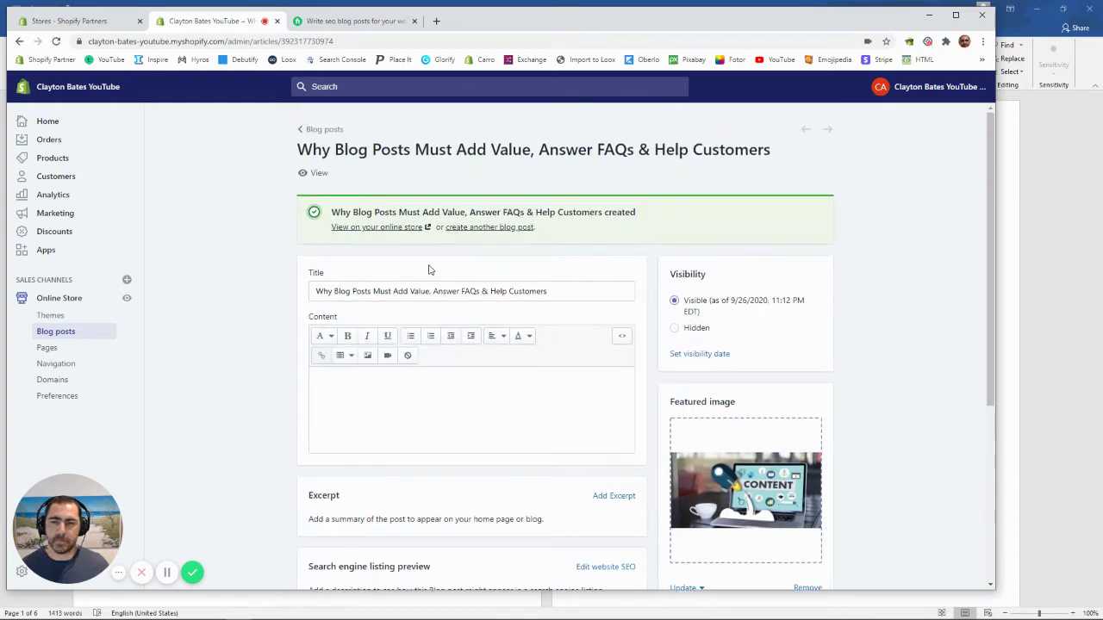
click(316, 173)
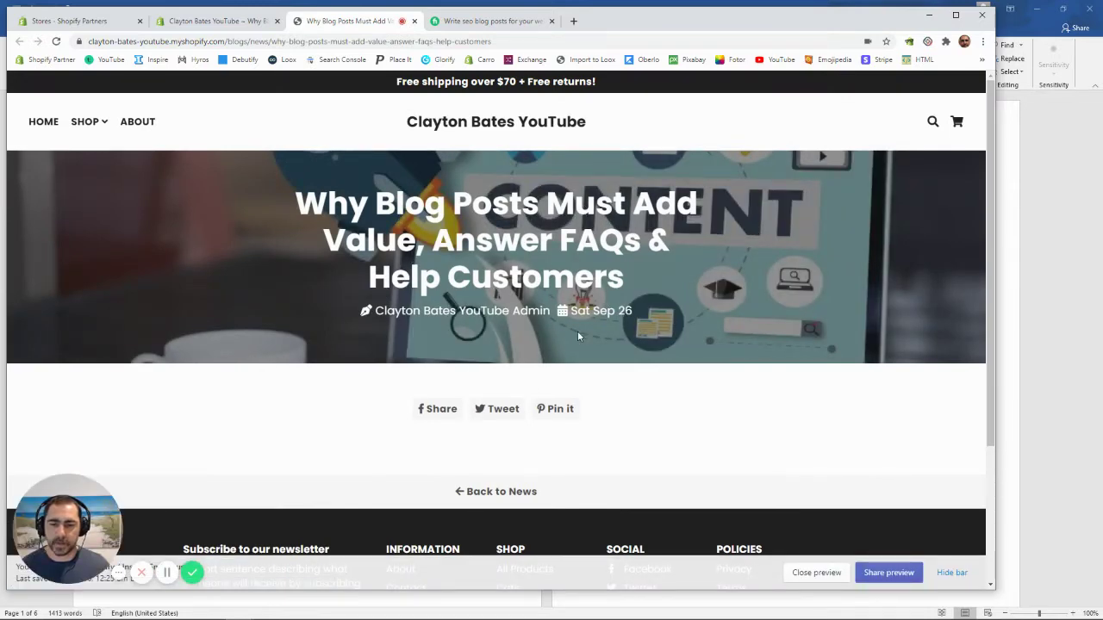
click(1040, 132)
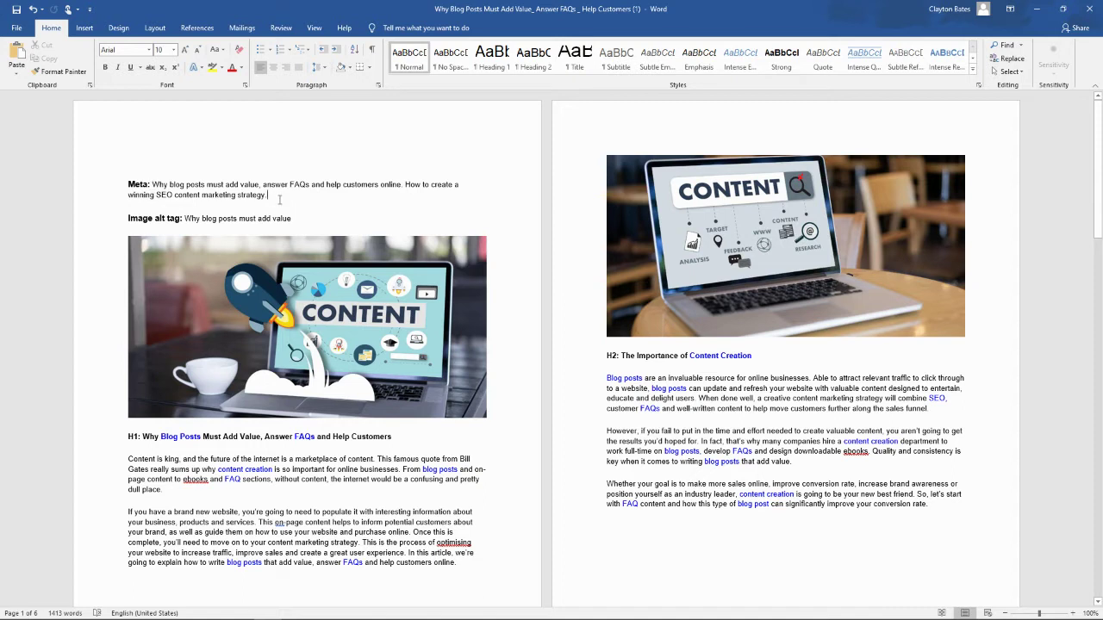
Step: Cut the Meta paragraph from the Word draft and return to the Shopify post editor
drag(268, 195, 130, 183)
key(ctrl+c)
right_click(141, 187)
click(158, 198)
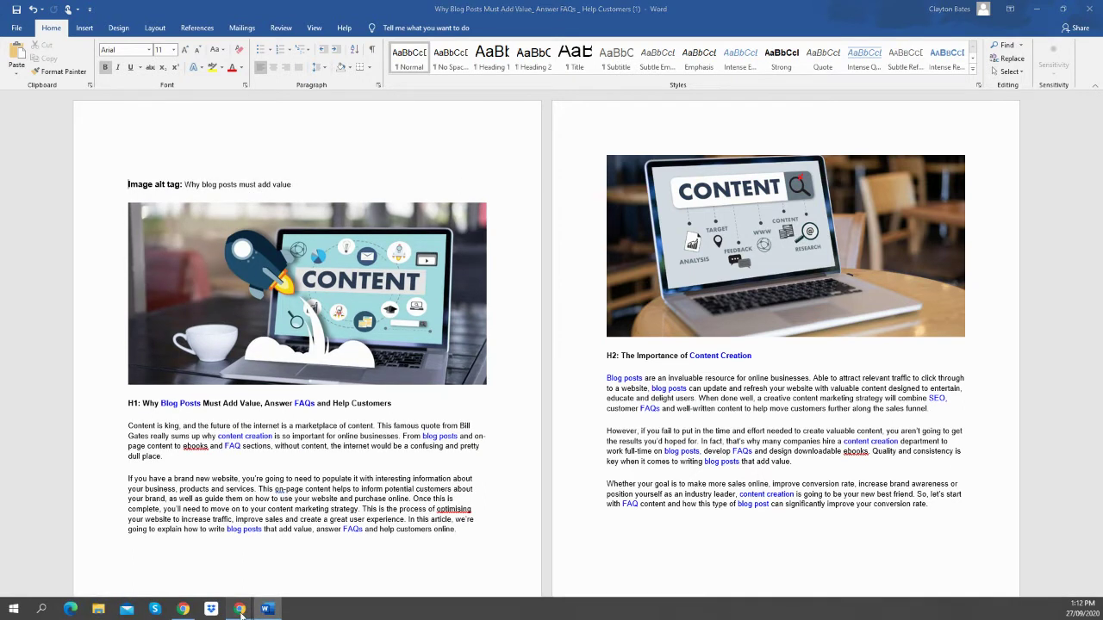
mouse_move(240, 609)
click(269, 558)
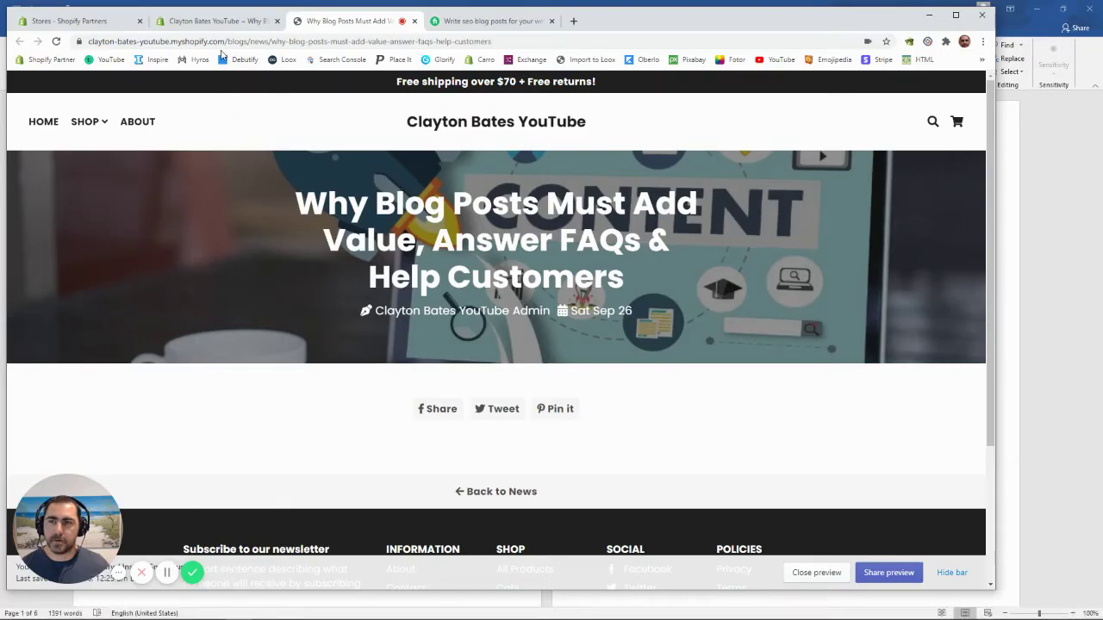
click(214, 23)
Step: Paste it as the search engine description and remove the 'Meta: ' prefix
scroll(482, 262, down, 4)
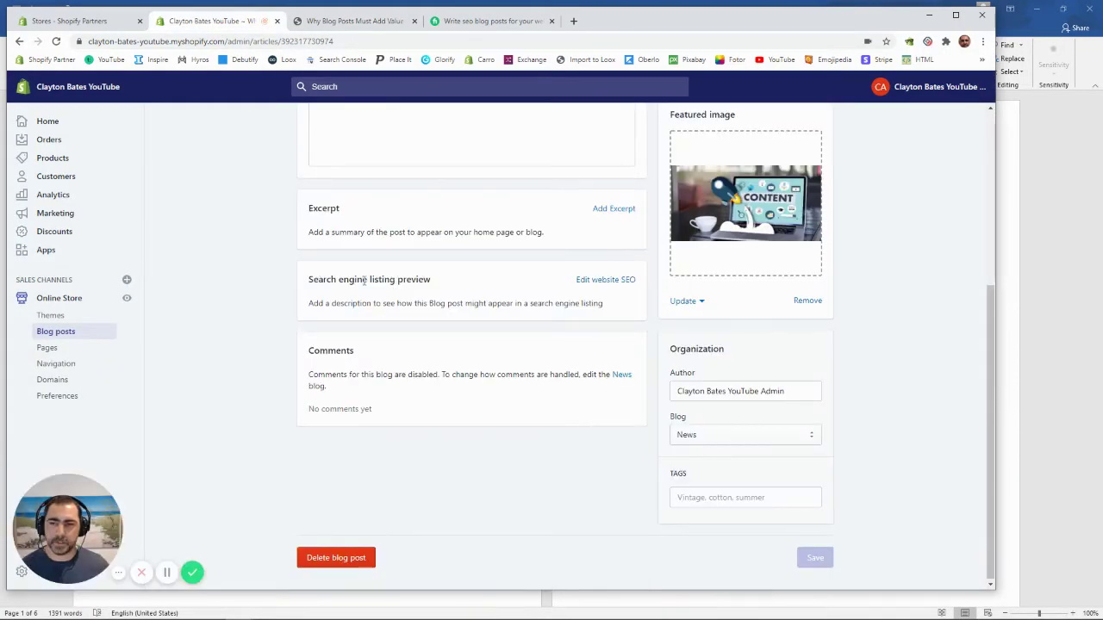
click(590, 280)
click(362, 420)
right_click(362, 423)
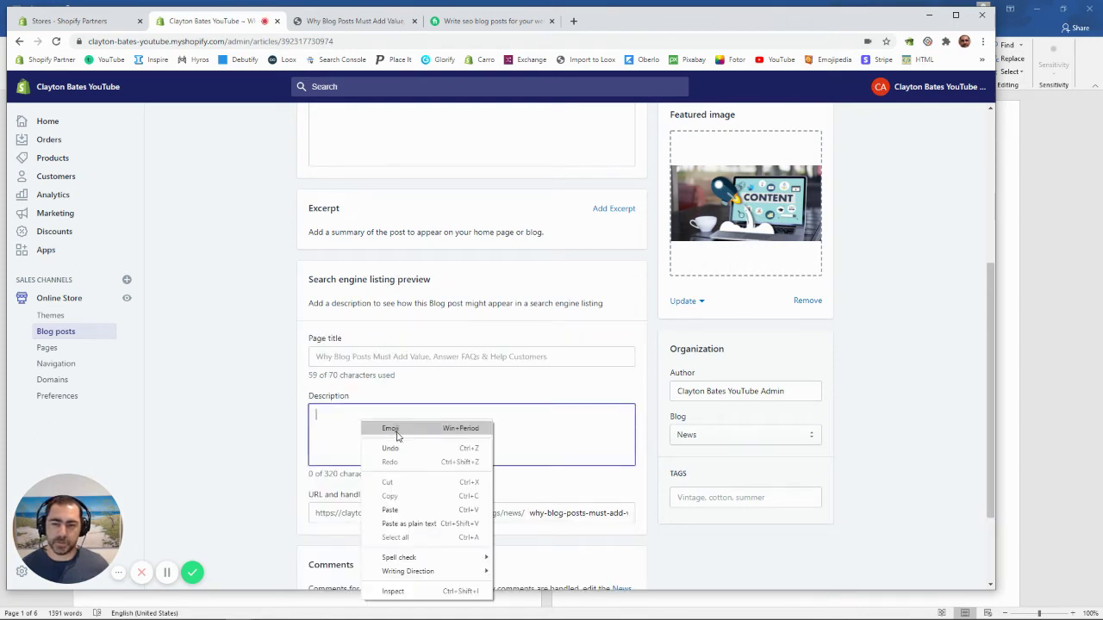
click(390, 510)
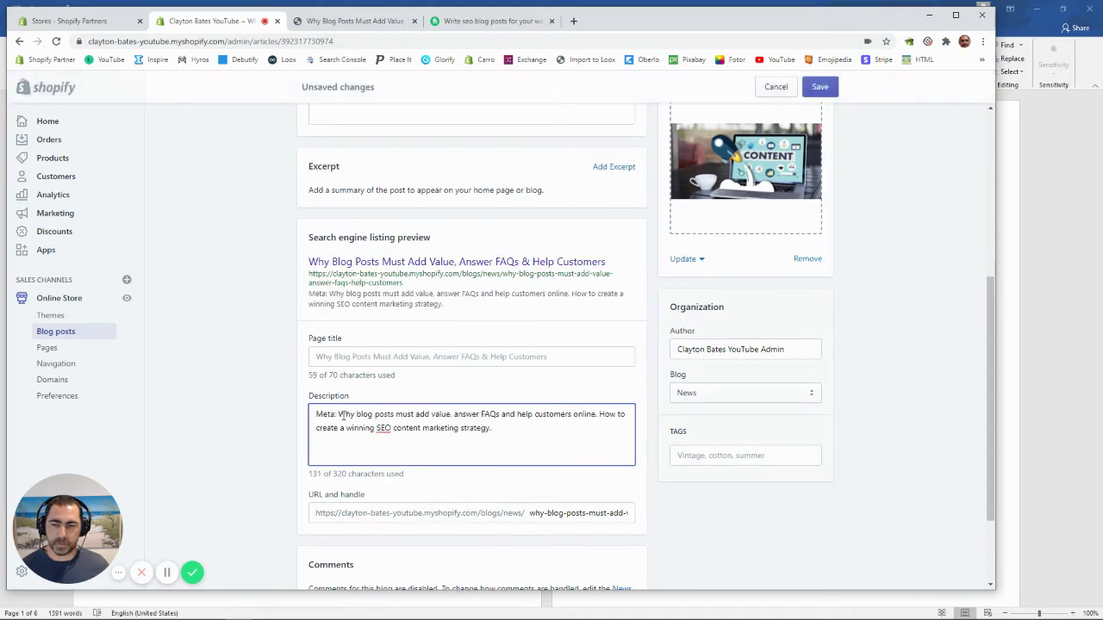
drag(339, 414, 312, 414)
key(BackSpace)
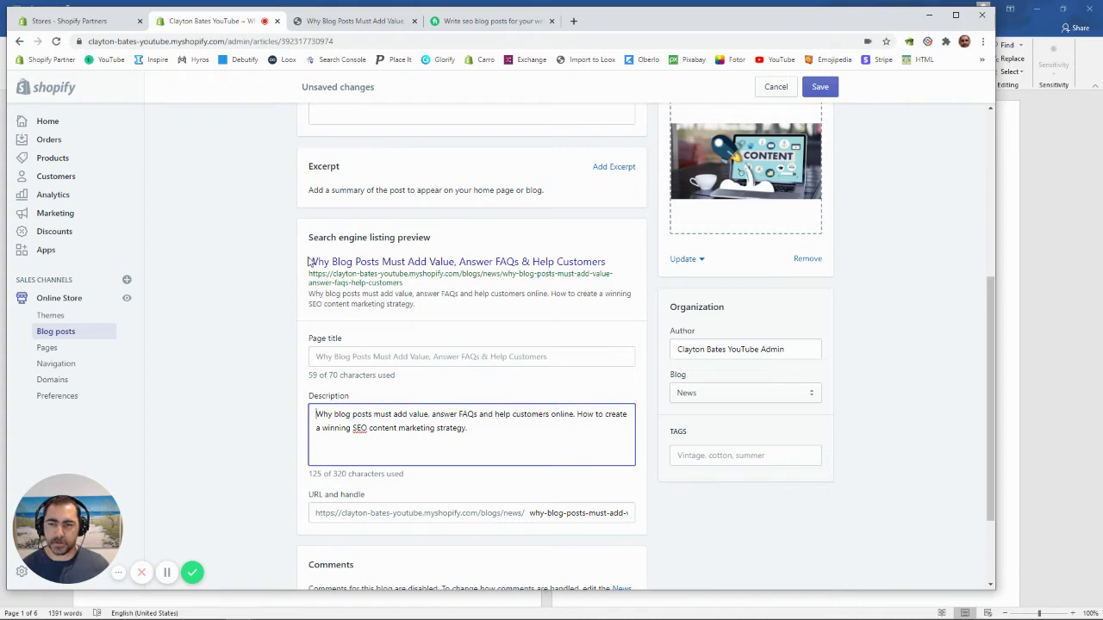
Step: Review the updated search listing preview and save the blog post
drag(311, 257, 428, 310)
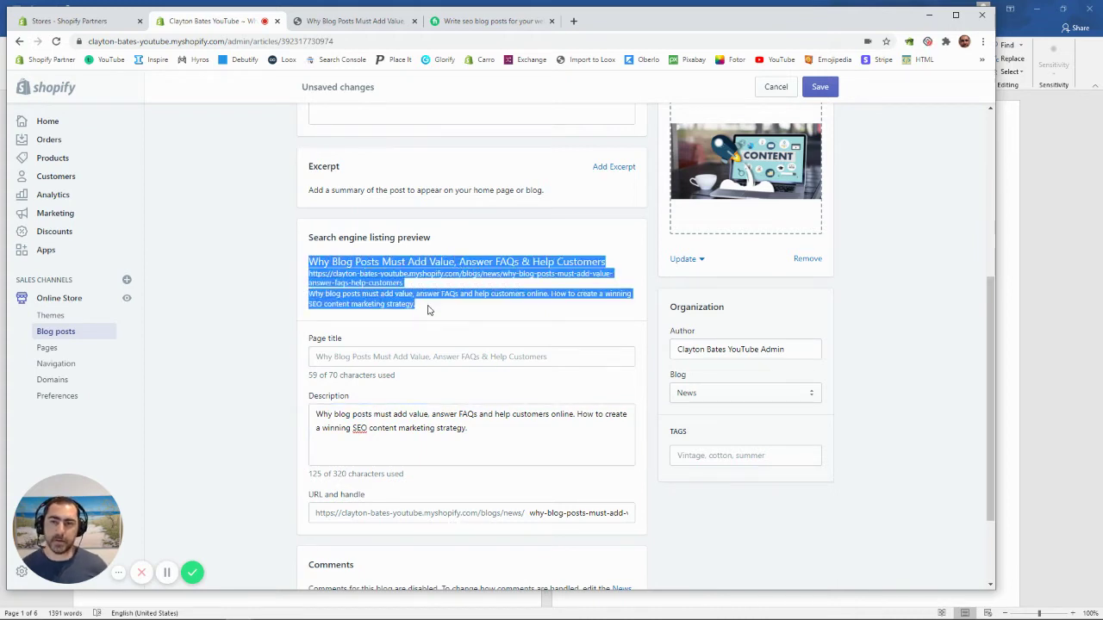
click(482, 234)
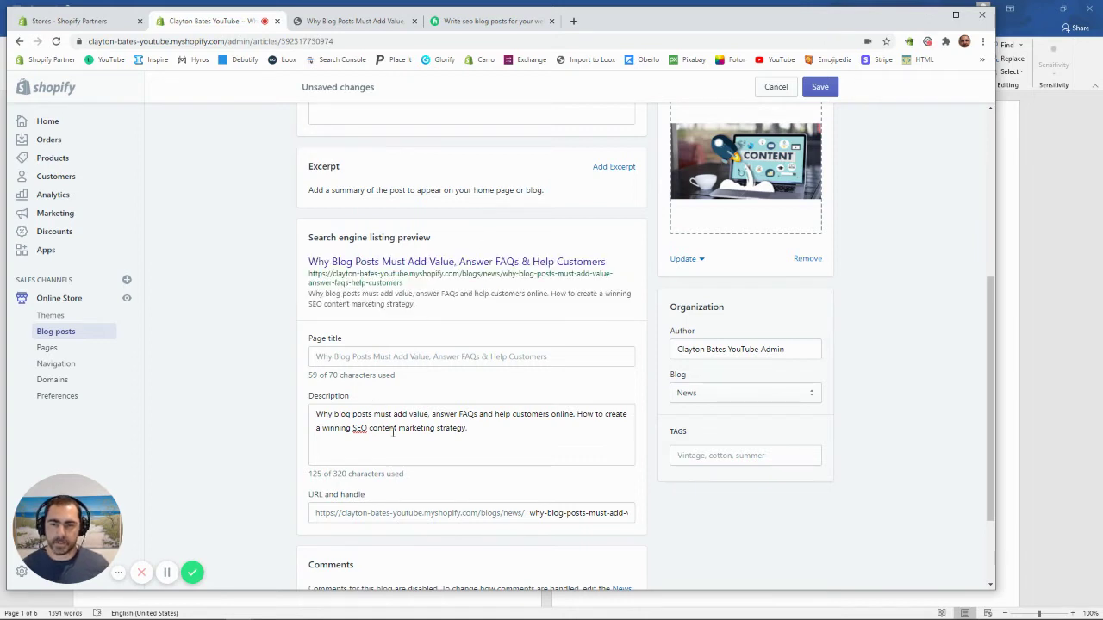
scroll(496, 441, up, 1)
scroll(495, 442, up, 1)
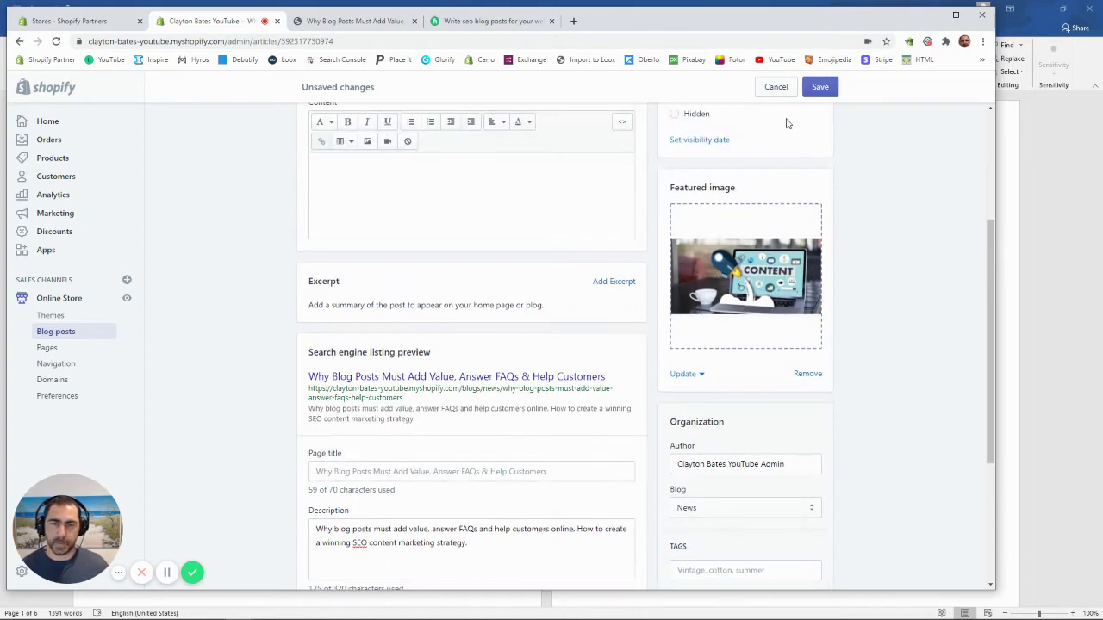
click(819, 86)
click(1047, 122)
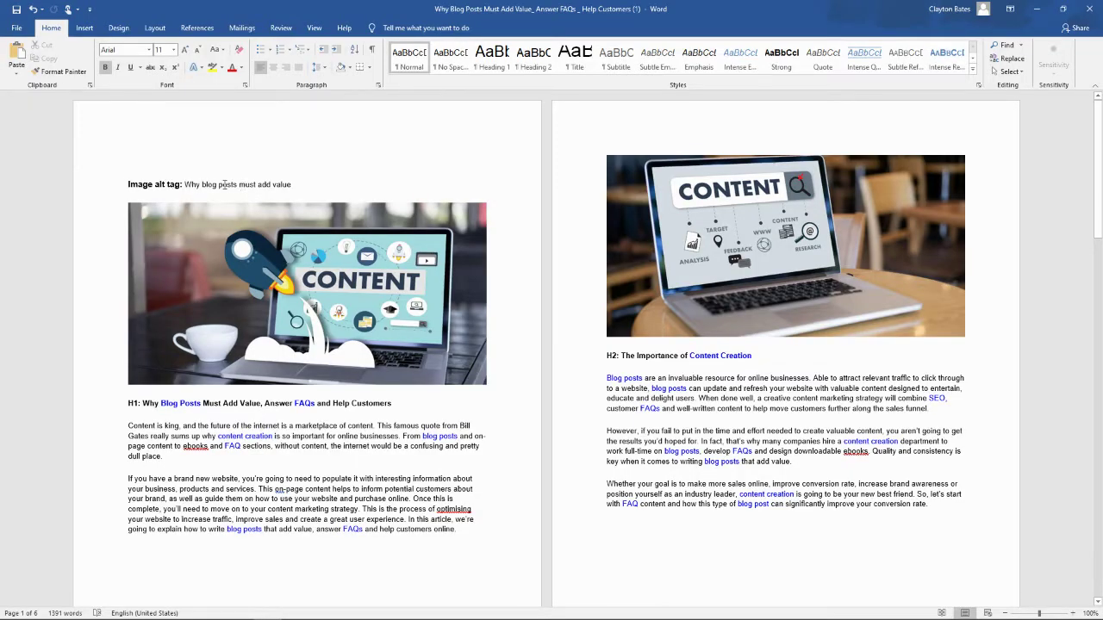
Step: Copy the alt-tag text 'Why blog posts must add value' from the Word draft
drag(297, 181, 188, 192)
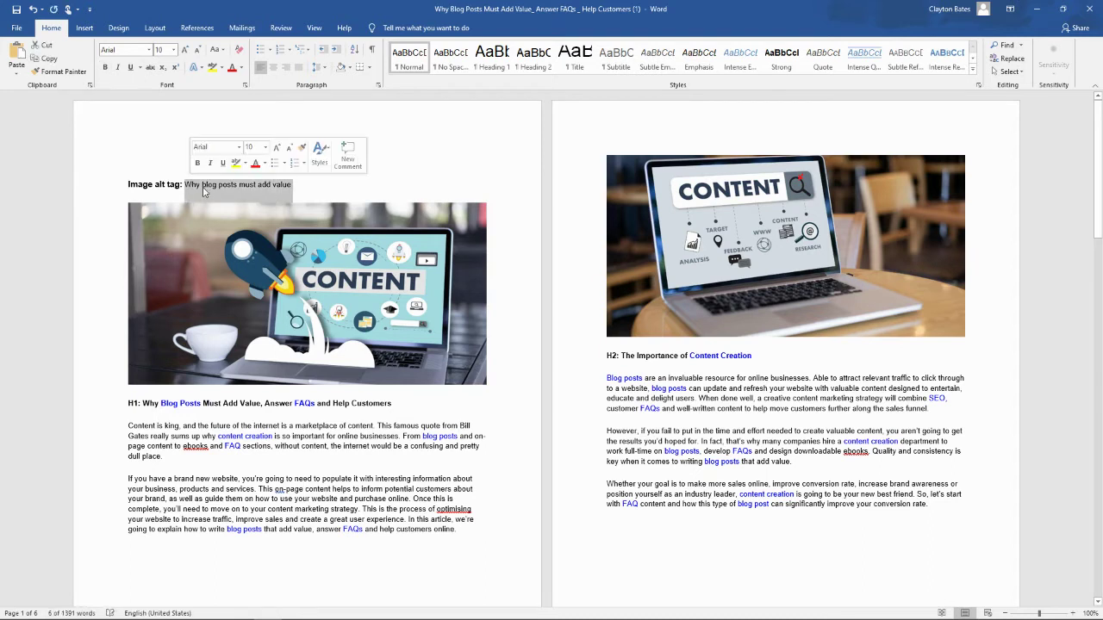
right_click(204, 192)
click(234, 207)
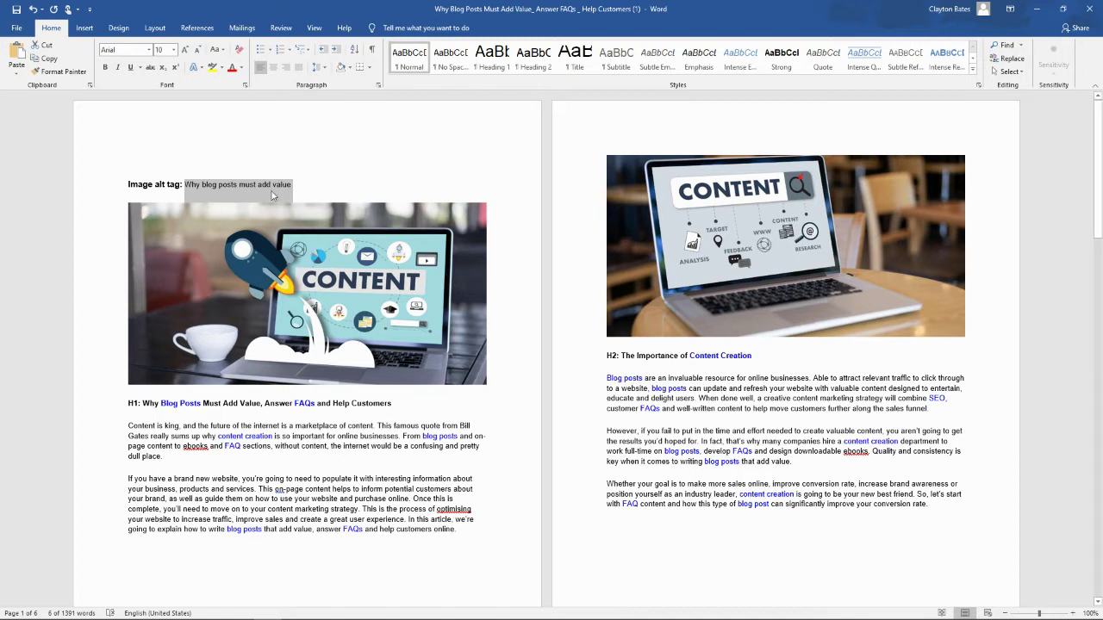
right_click(267, 191)
click(297, 212)
Step: Switch back to the Shopify blog post editor and scroll to the top
click(239, 609)
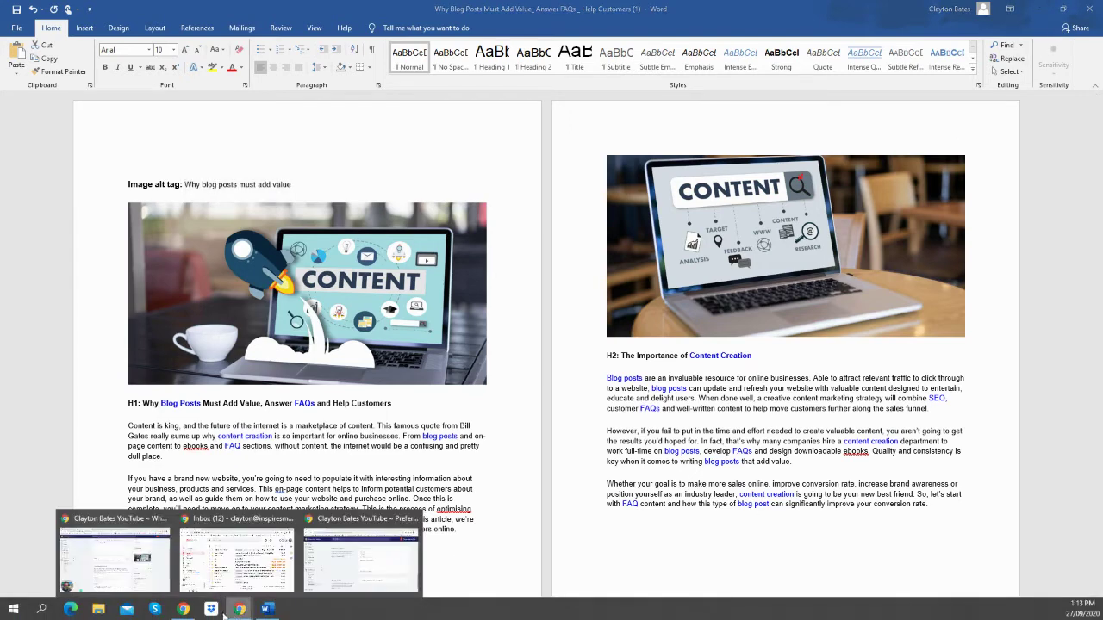
click(125, 569)
scroll(359, 379, up, 1)
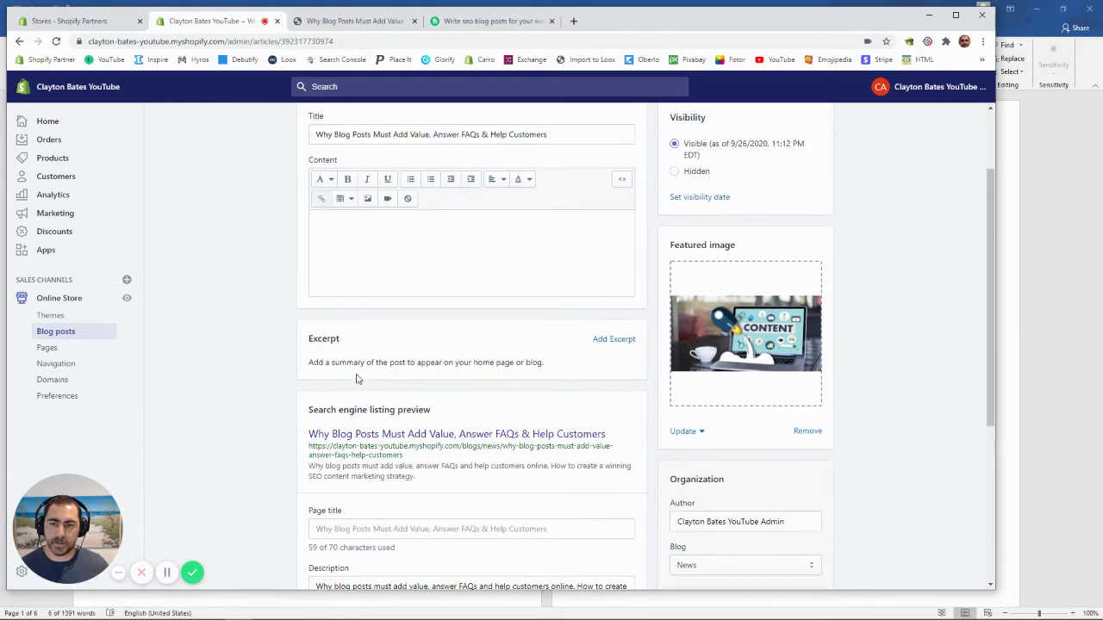
scroll(483, 362, up, 1)
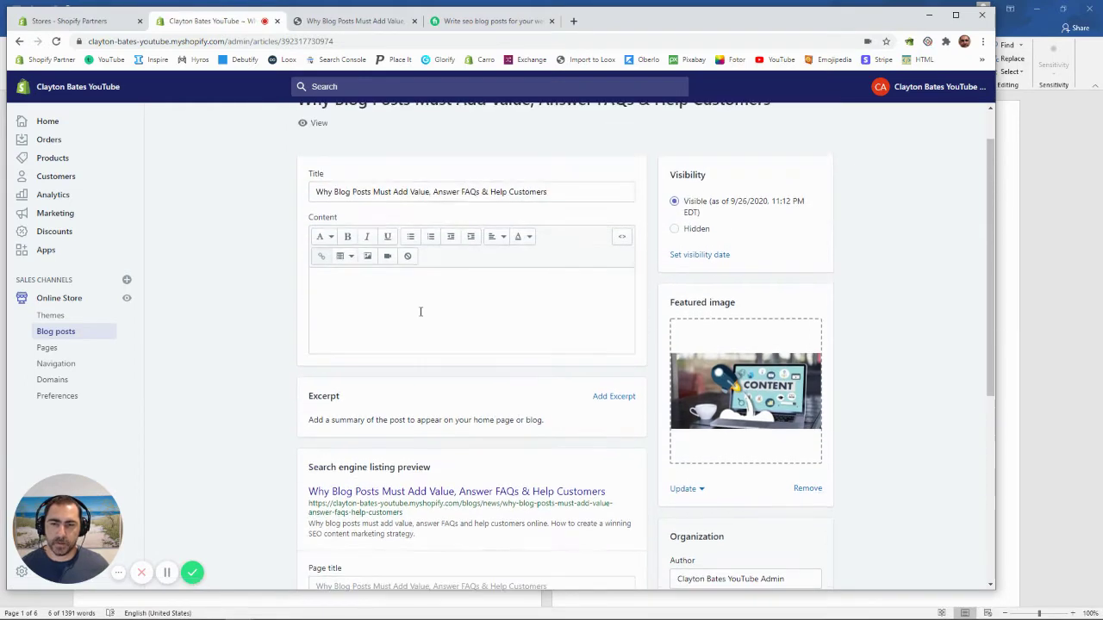
Step: Place the cursor in the Shopify post's content editor
click(377, 286)
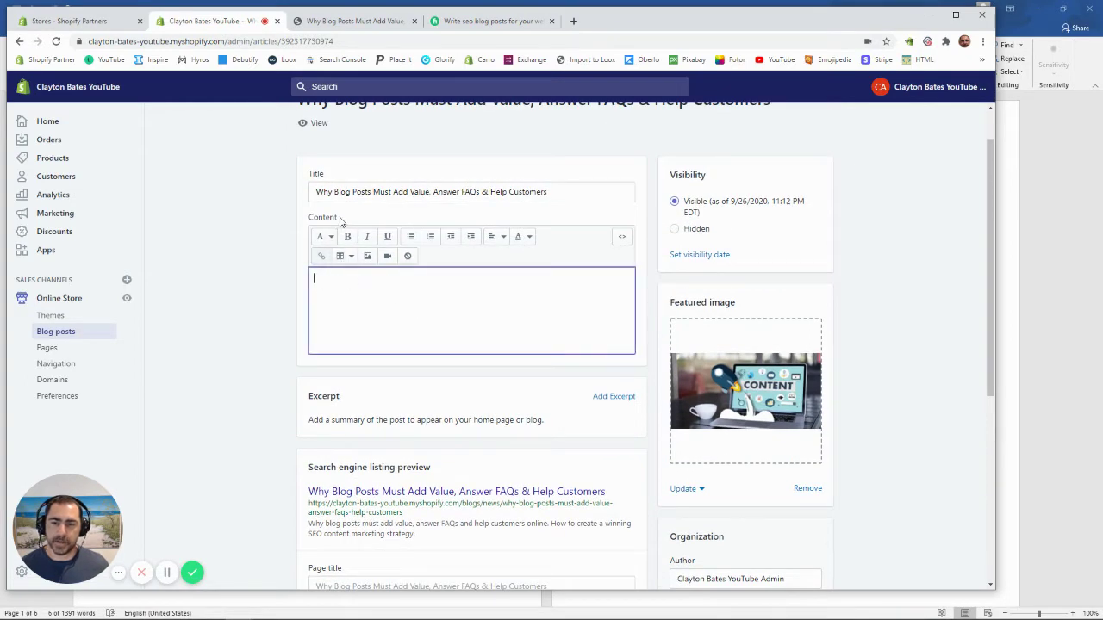
drag(337, 217, 308, 217)
click(388, 299)
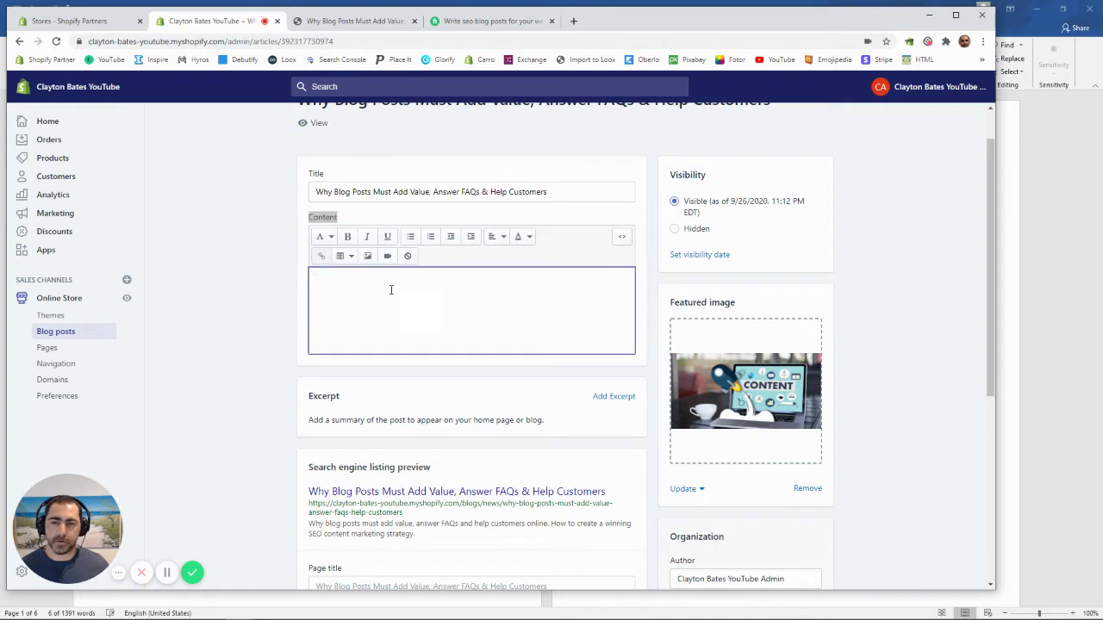
Step: In Word, select the article from the H1 heading to the end of the document
key(alt+Tab)
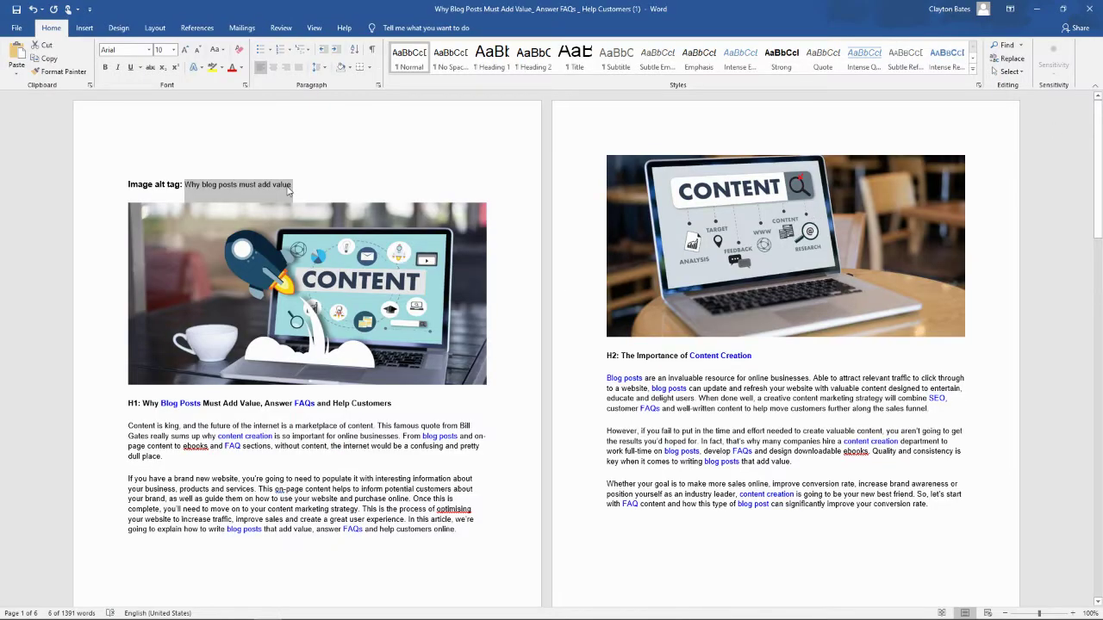
click(276, 182)
scroll(147, 405, down, 1)
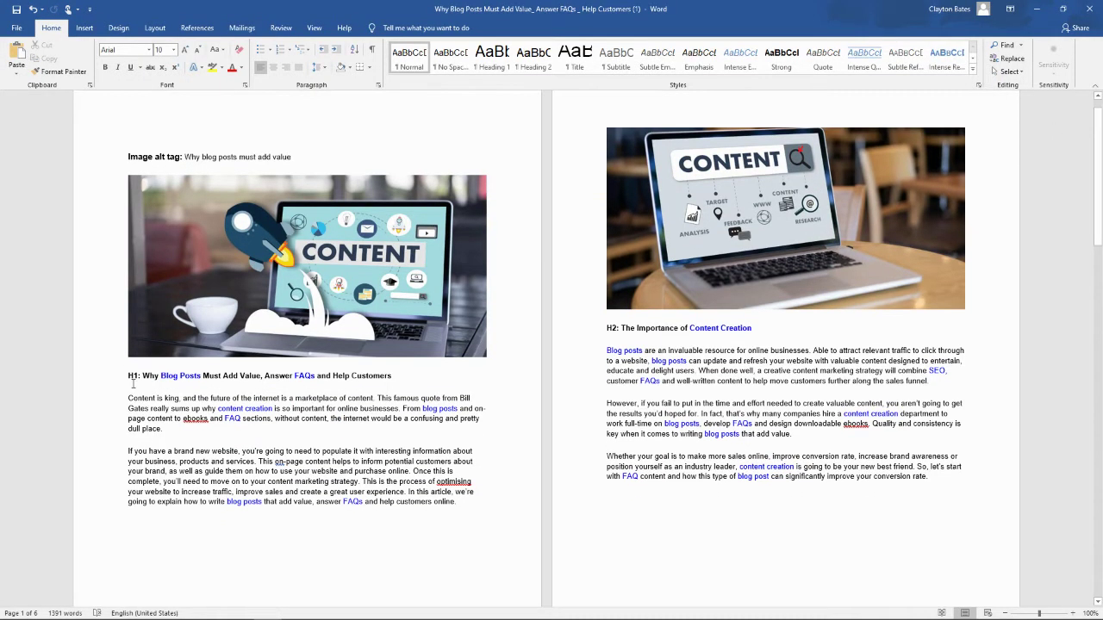
drag(146, 385, 706, 491)
scroll(707, 492, down, 8)
scroll(705, 497, down, 13)
scroll(705, 494, down, 10)
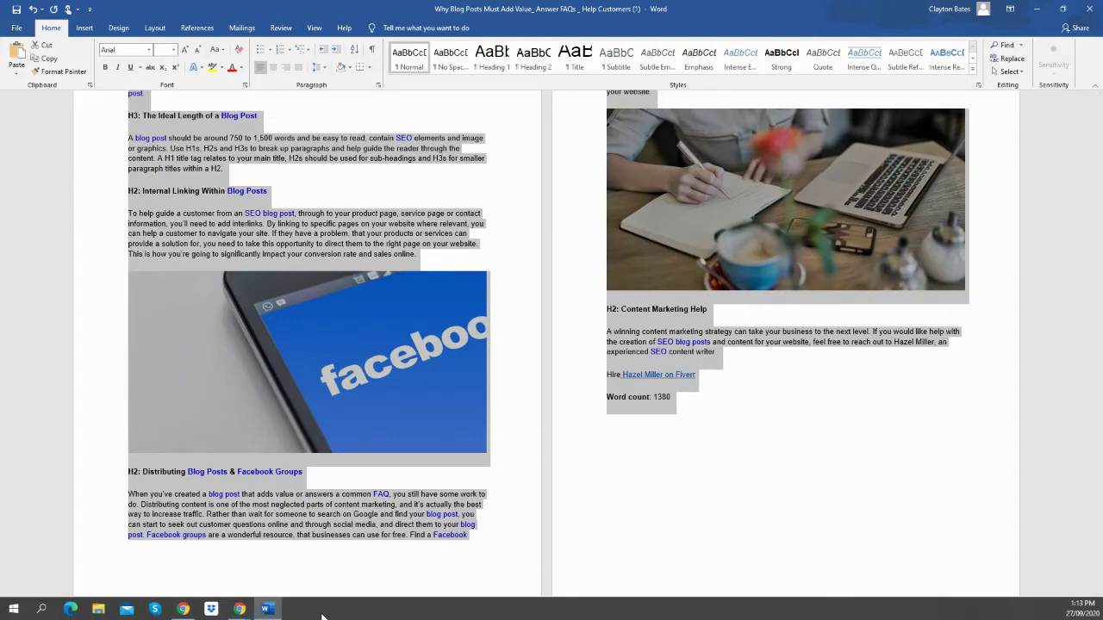
Step: Paste the copied article into the blog post's content editor
mouse_move(239, 608)
click(131, 571)
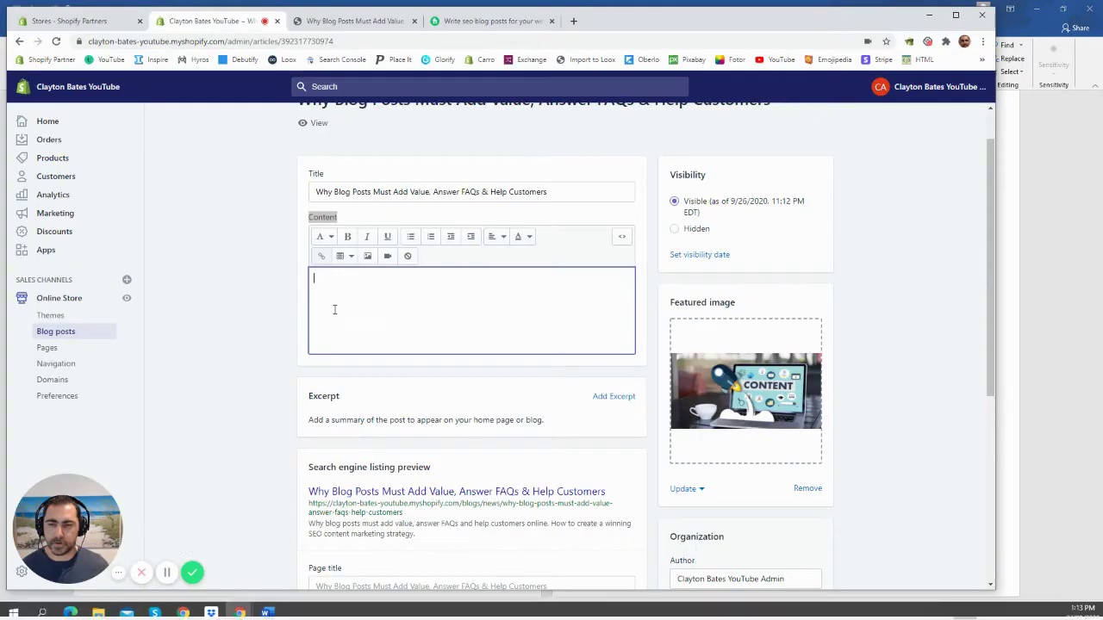
right_click(340, 283)
click(373, 374)
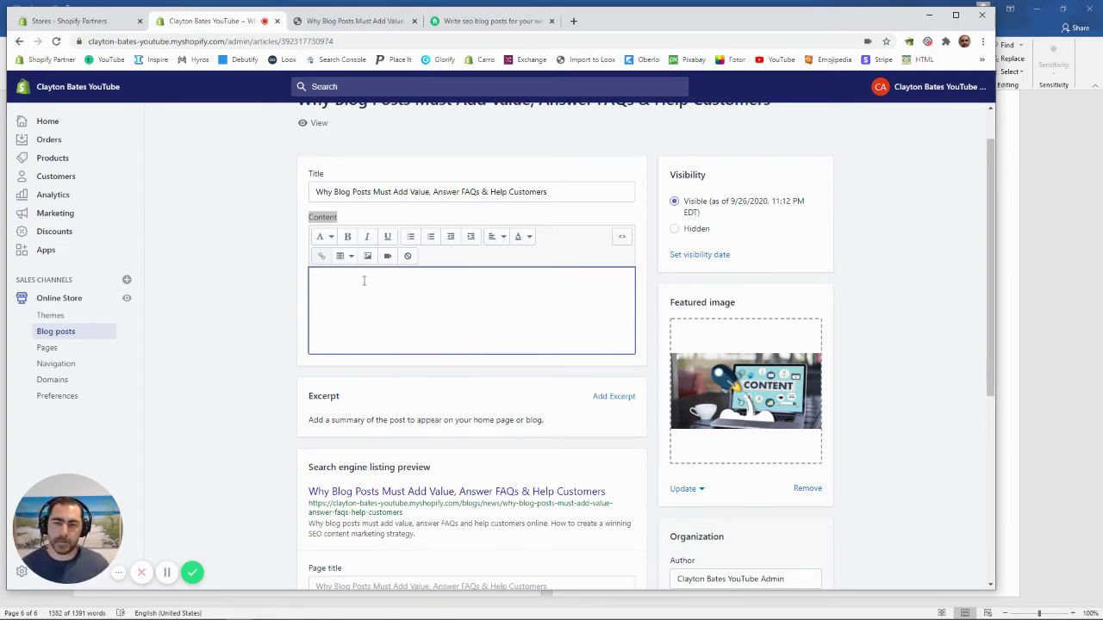
key(ctrl+v)
scroll(477, 437, up, 15)
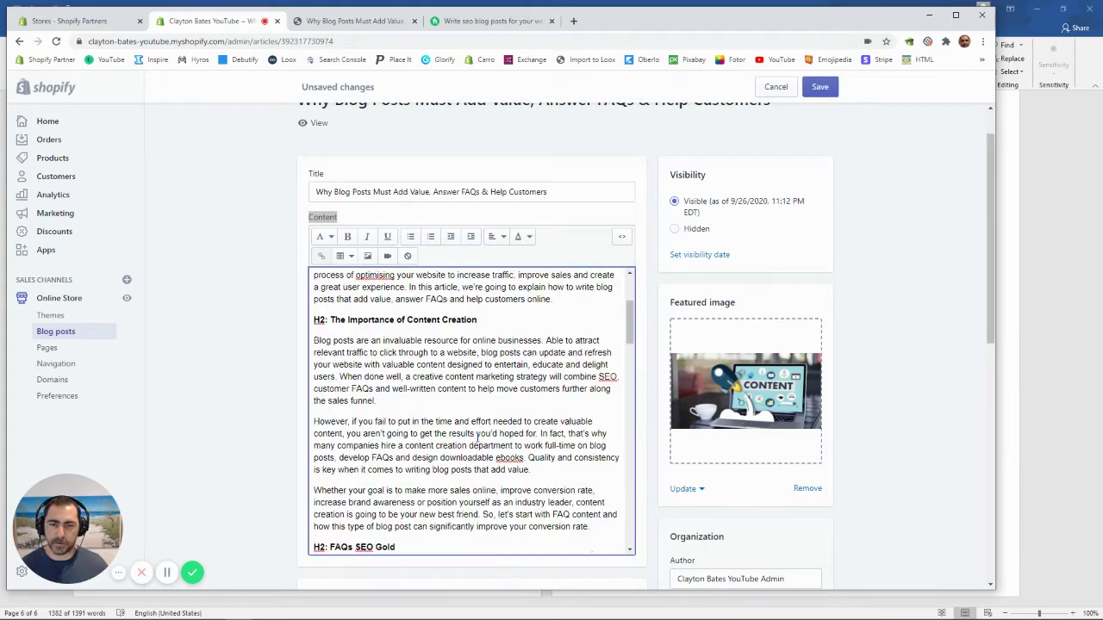
scroll(476, 437, up, 3)
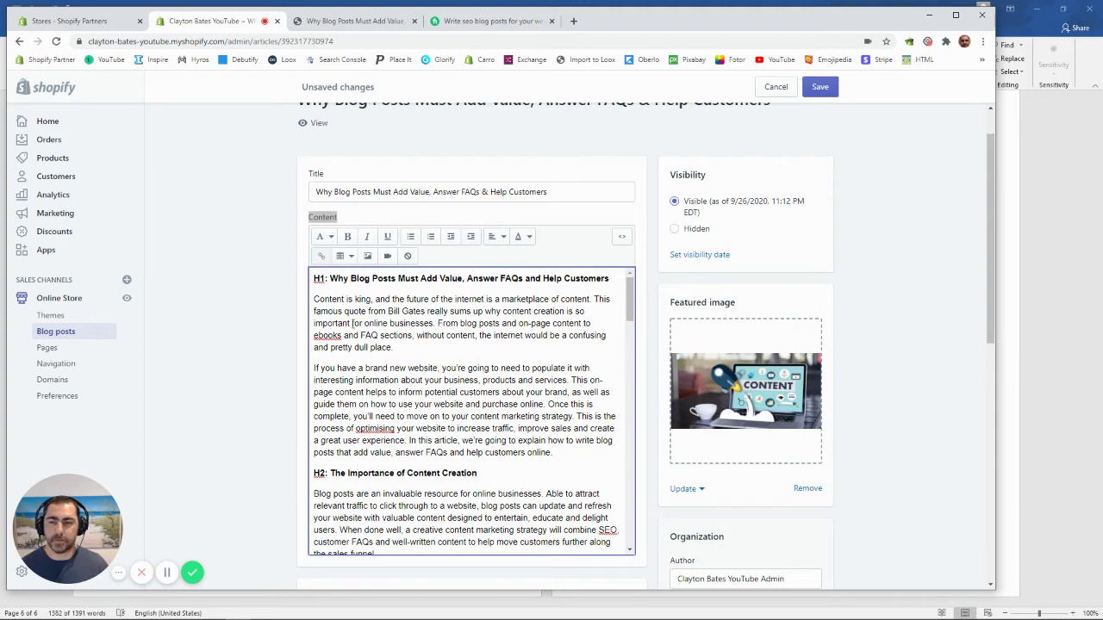
Step: Remove the 'H1:' prefix from the first title and format it as Heading 1
drag(332, 275, 306, 275)
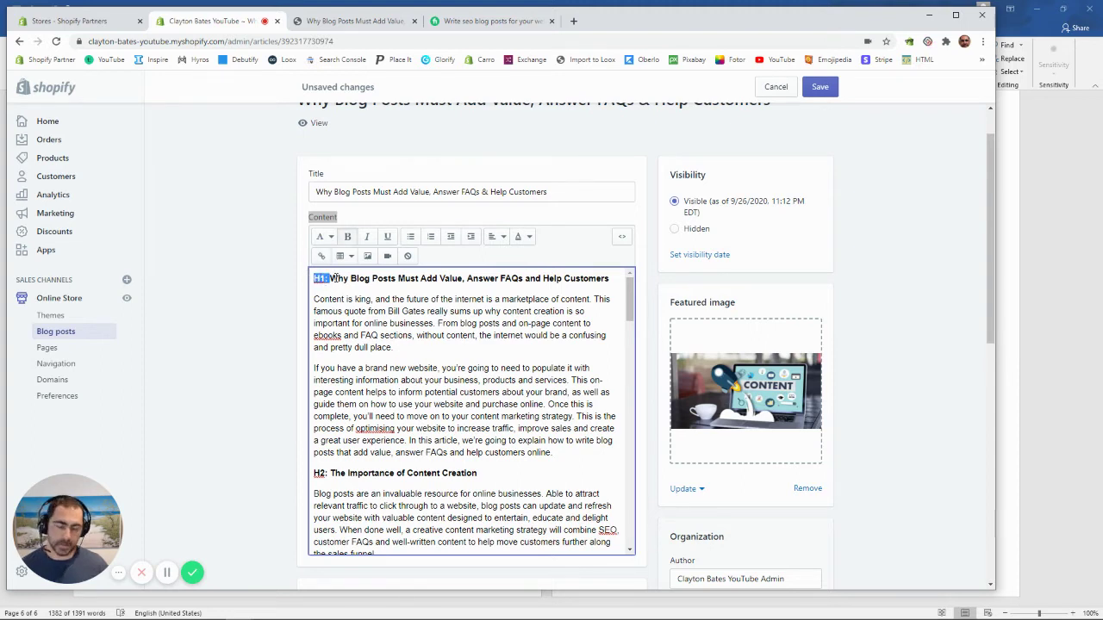
key(BackSpace)
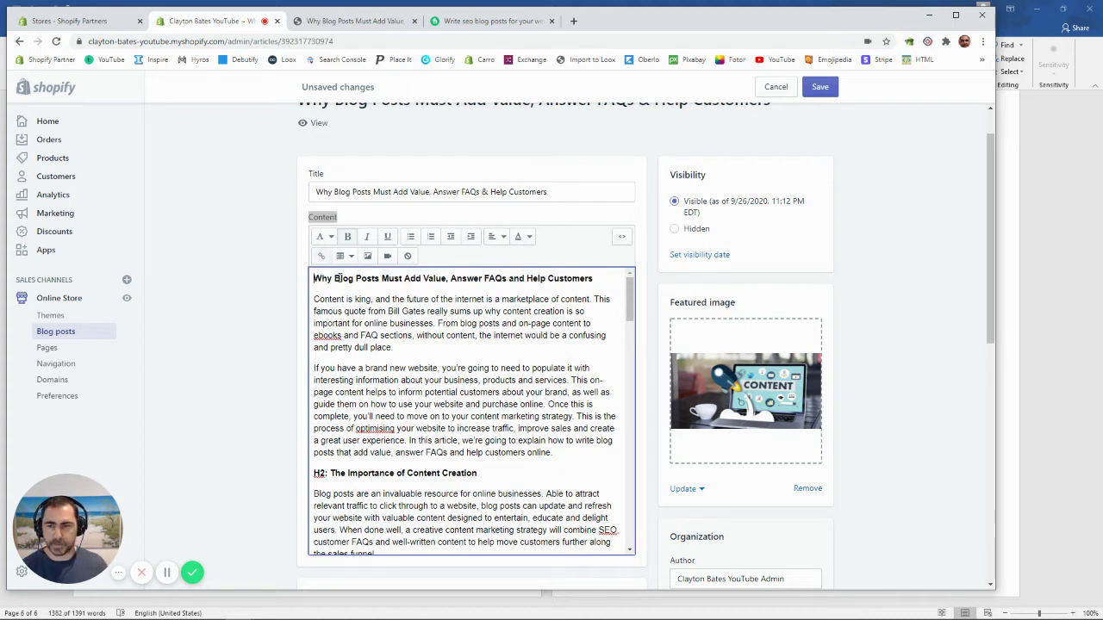
triple_click(358, 276)
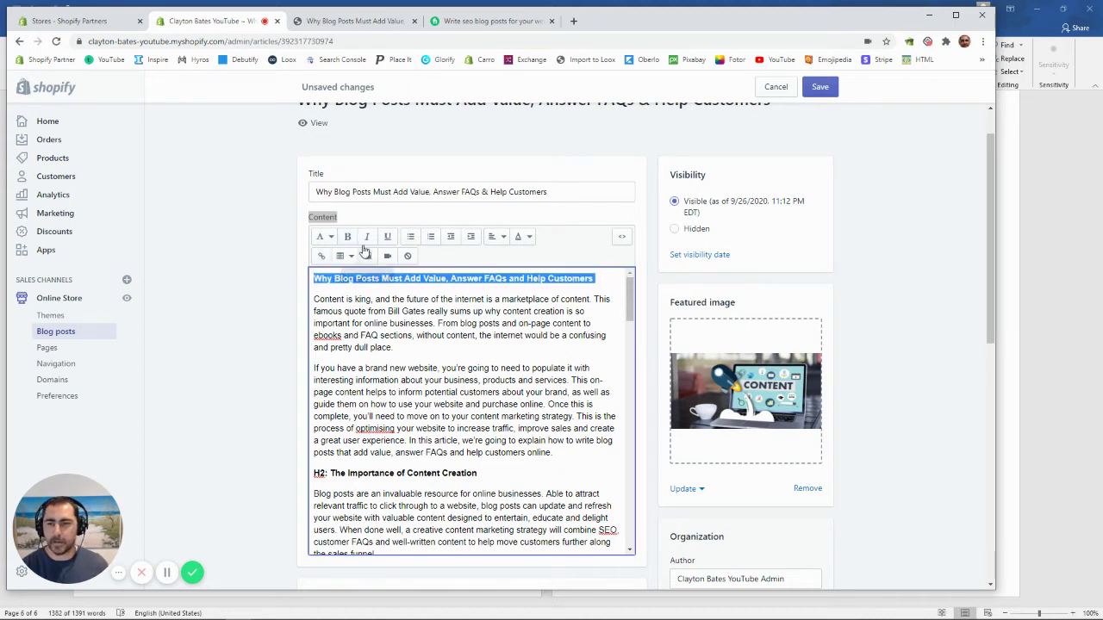
click(328, 241)
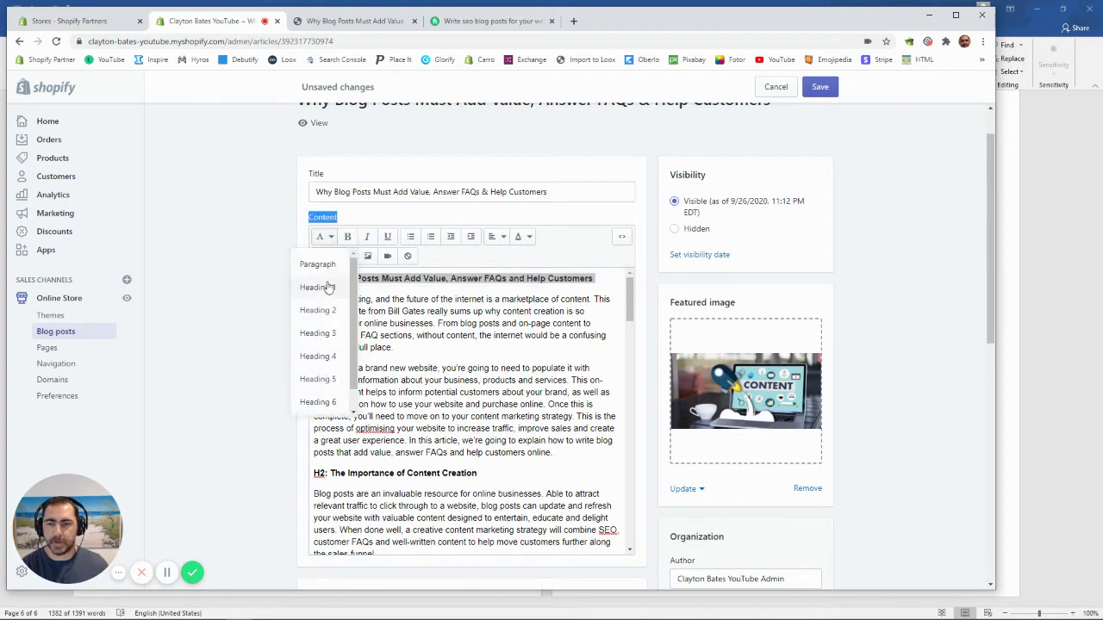
click(334, 288)
click(392, 295)
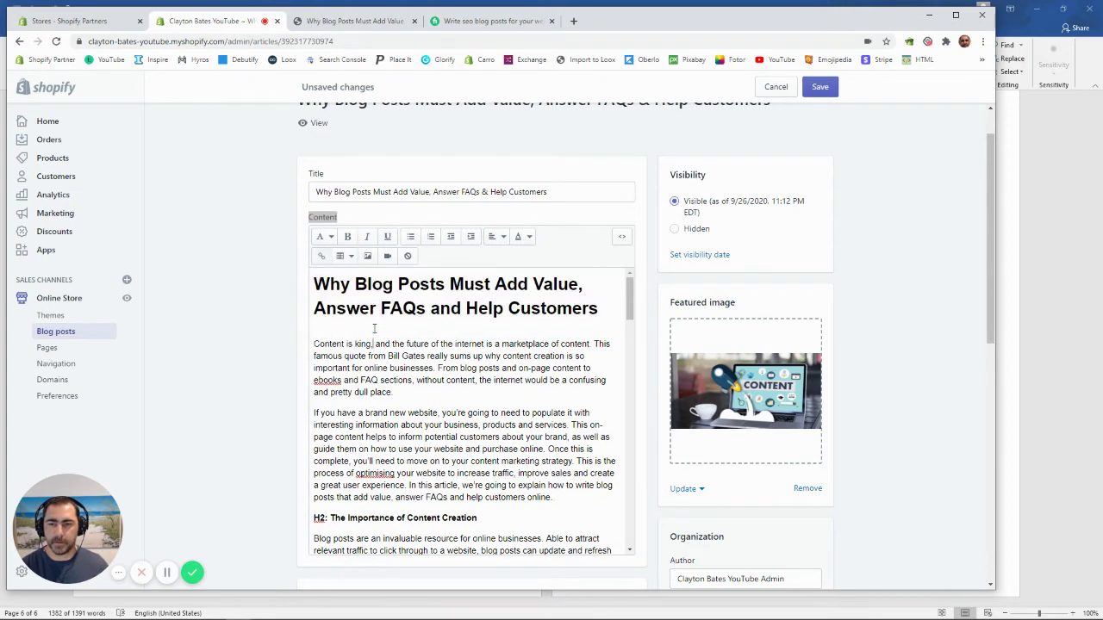
Step: Strip 'H2:' from 'The Importance of Content Creation' and make it Heading 2
scroll(396, 323, down, 3)
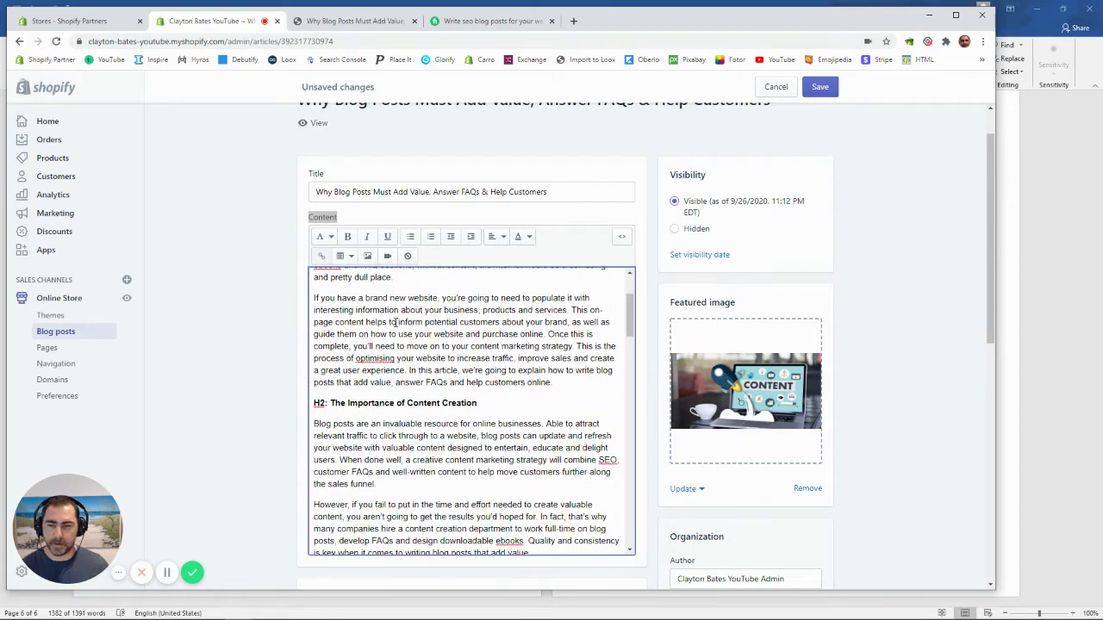
drag(331, 403, 308, 405)
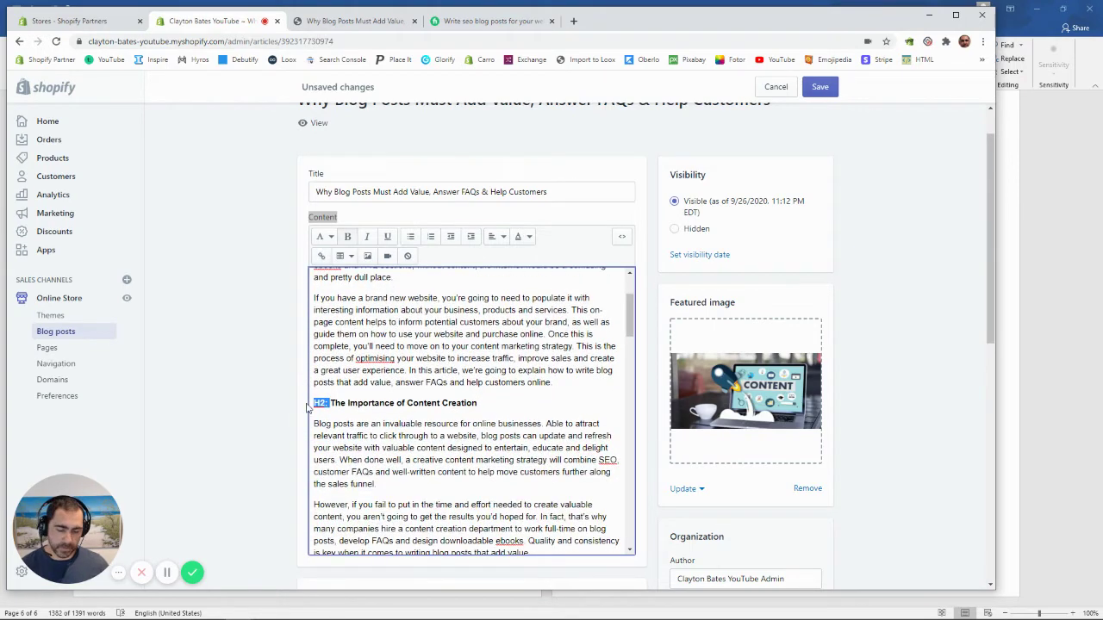
key(BackSpace)
triple_click(350, 403)
click(327, 244)
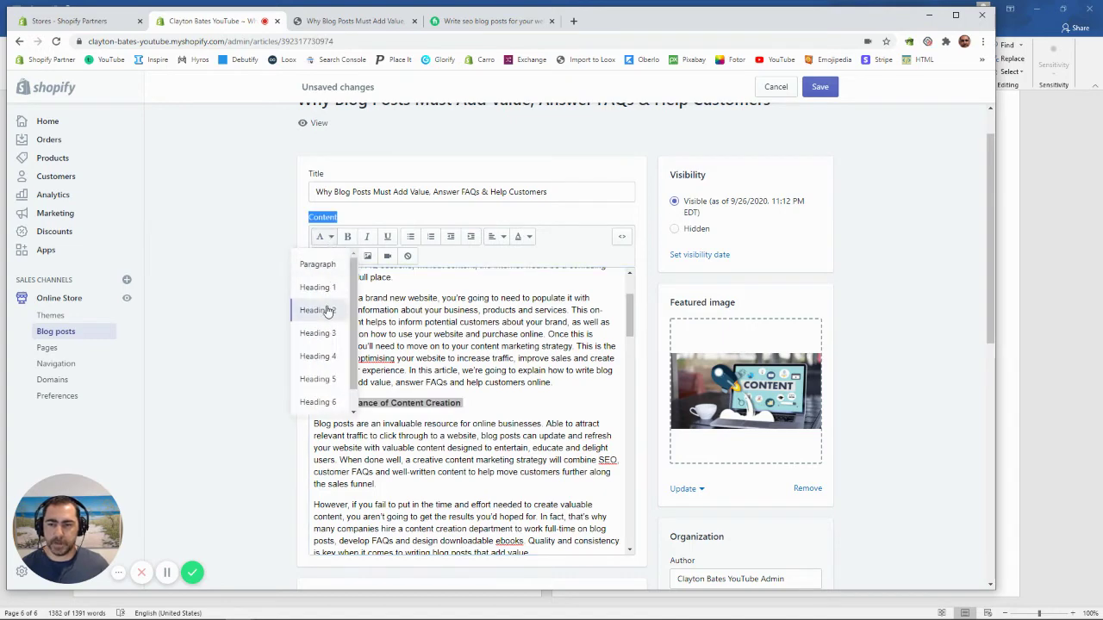
click(329, 312)
Step: Strip 'H2:' from 'FAQs SEO Gold' and make it Heading 2
scroll(458, 419, down, 5)
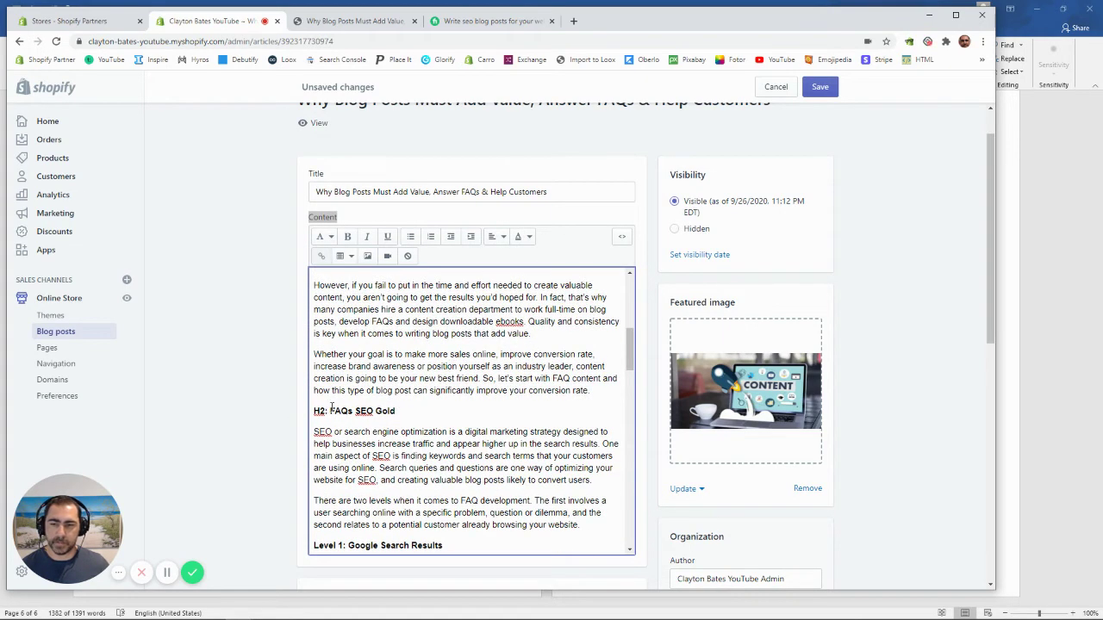
key(BackSpace)
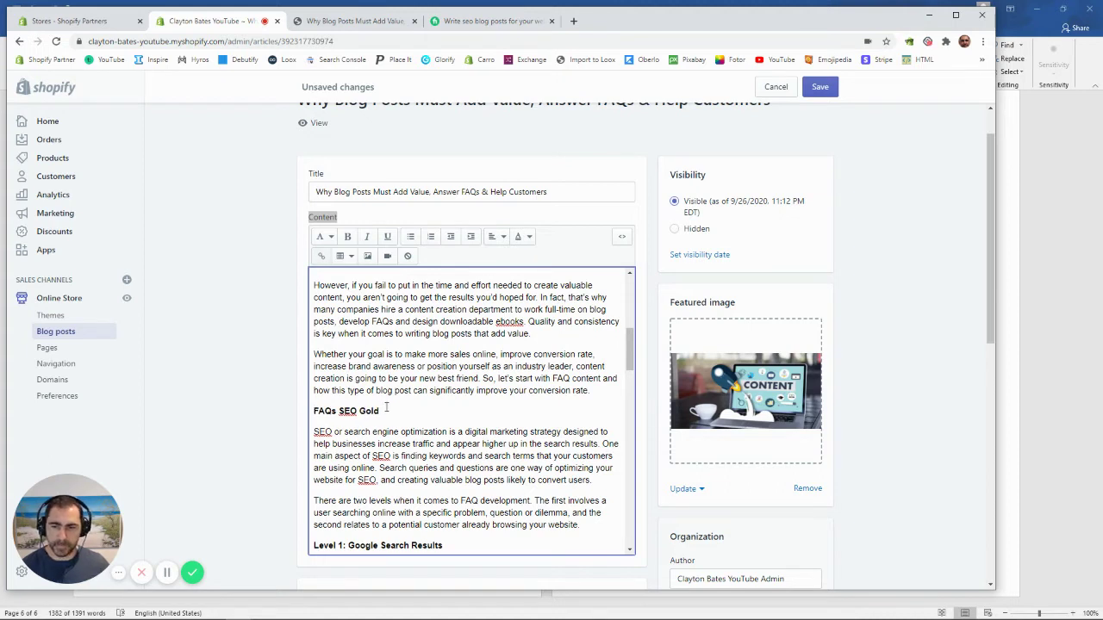
drag(386, 408, 301, 408)
click(324, 236)
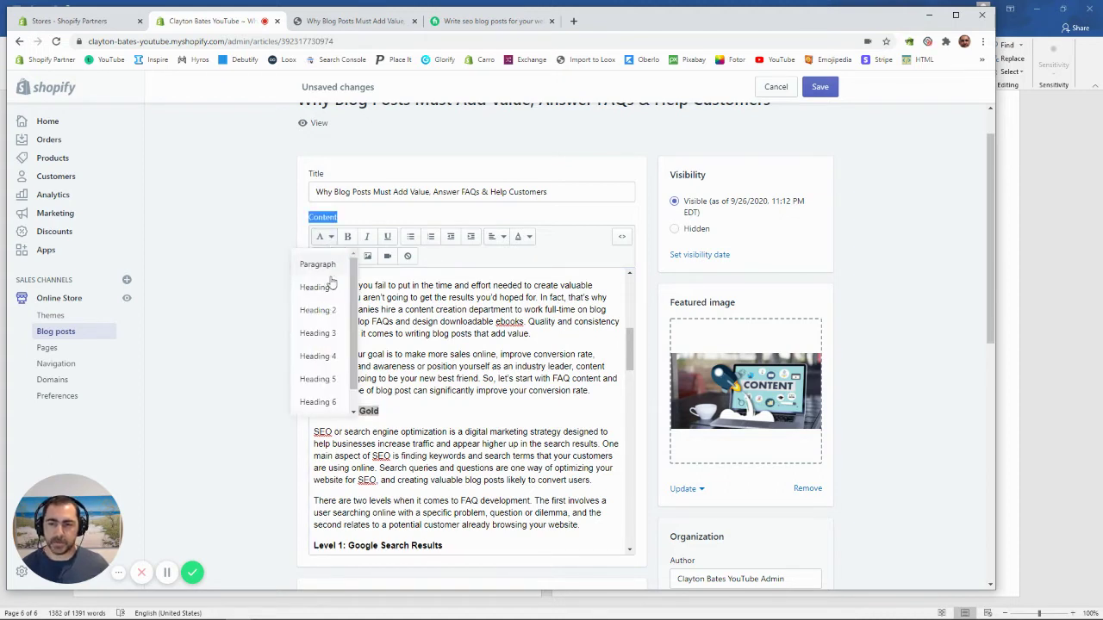
click(322, 310)
click(474, 395)
scroll(472, 383, down, 10)
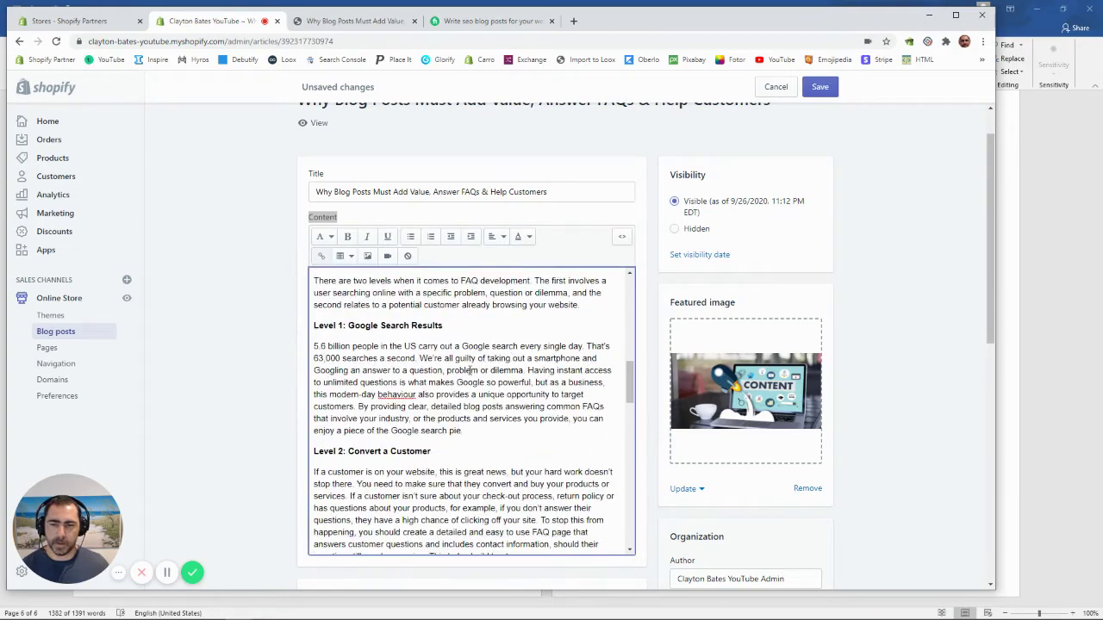
scroll(470, 369, down, 8)
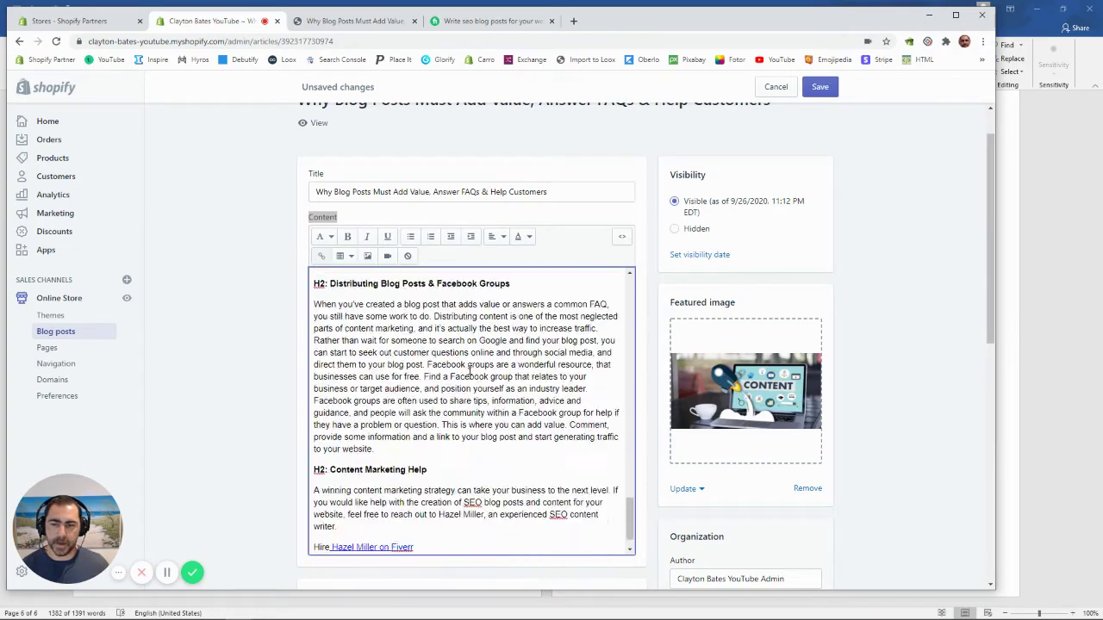
scroll(453, 413, up, 6)
scroll(481, 398, up, 6)
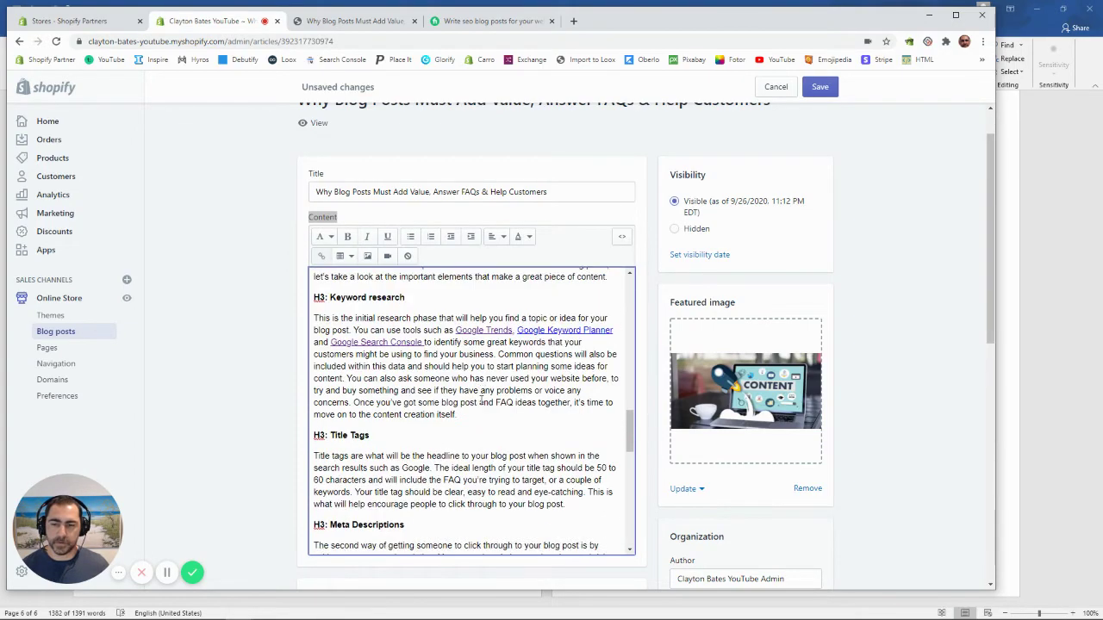
scroll(472, 399, down, 5)
scroll(471, 399, down, 2)
scroll(517, 388, up, 15)
scroll(562, 377, down, 1)
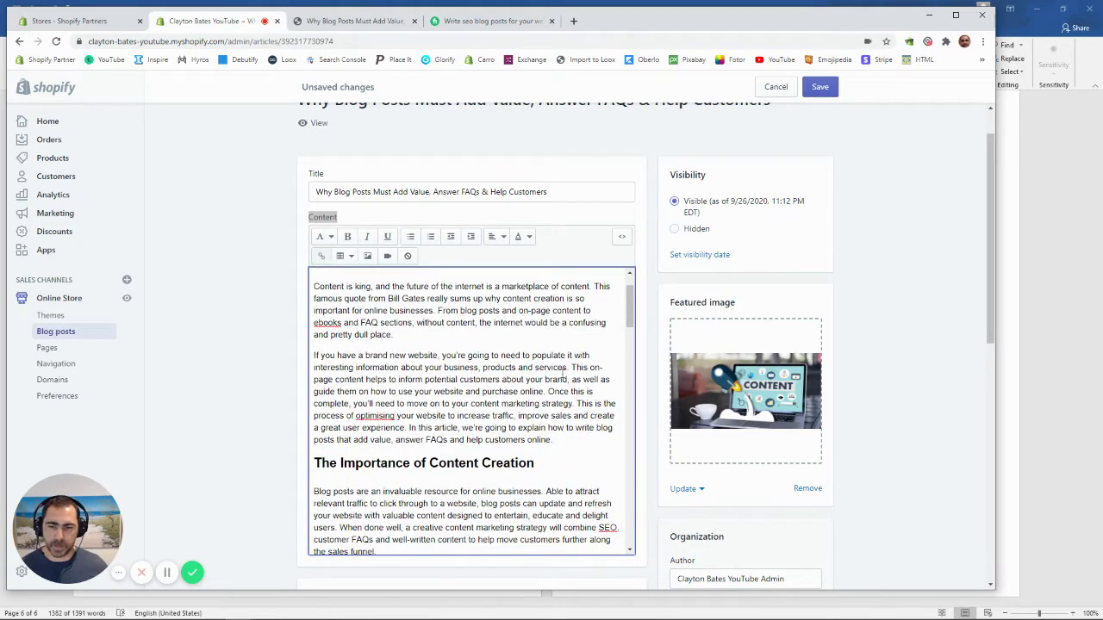
scroll(561, 372, down, 5)
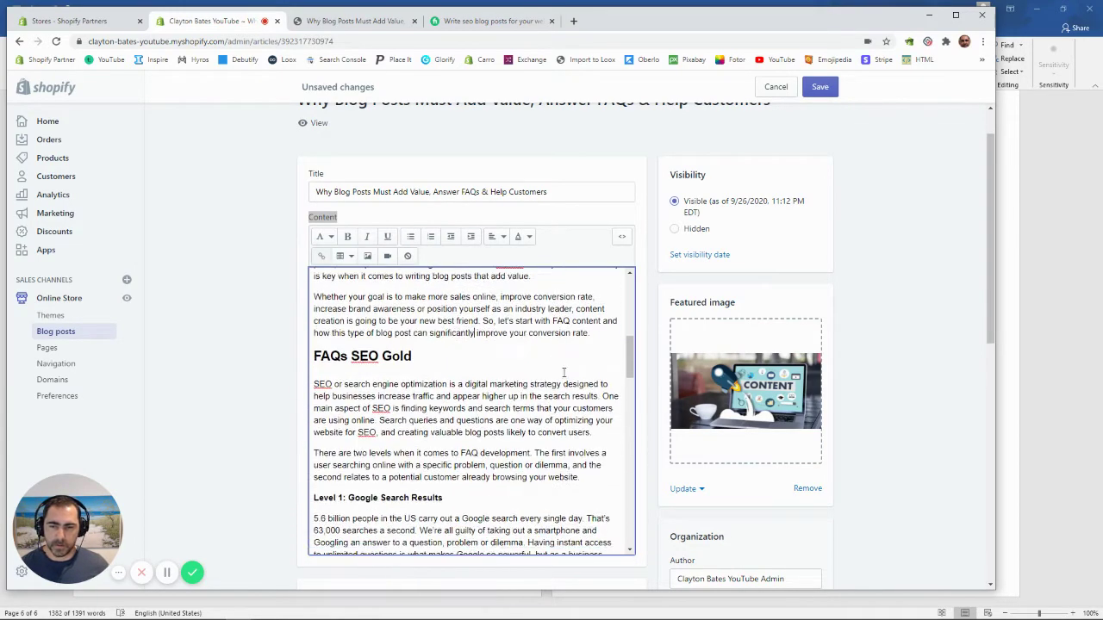
Step: Add a new centred empty paragraph after 'conversion rate.'
click(595, 341)
key(Return)
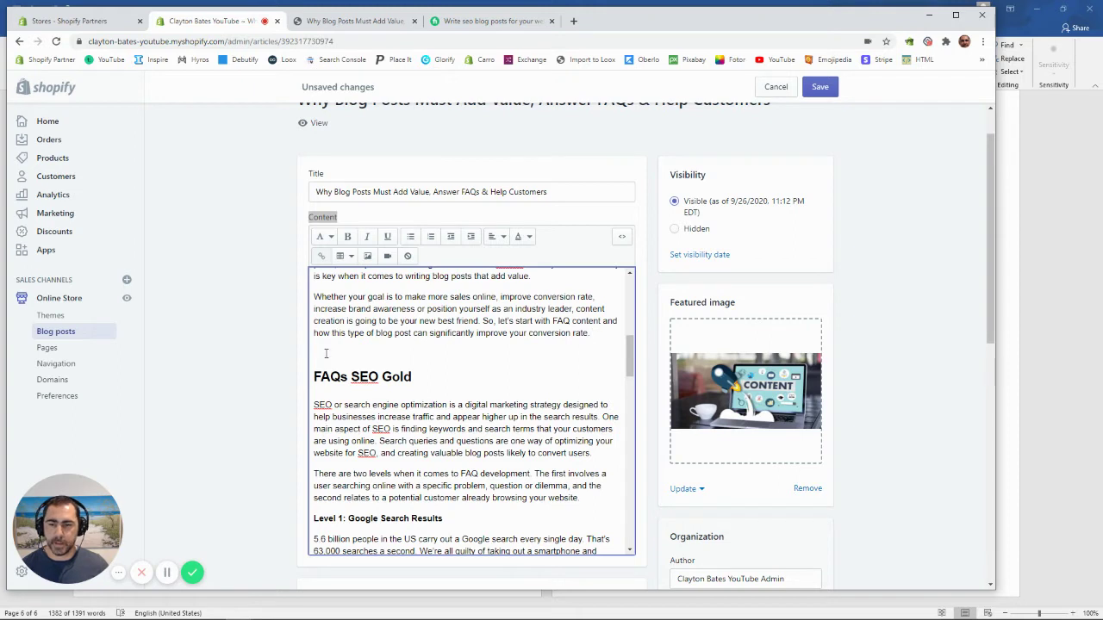
click(495, 236)
click(496, 289)
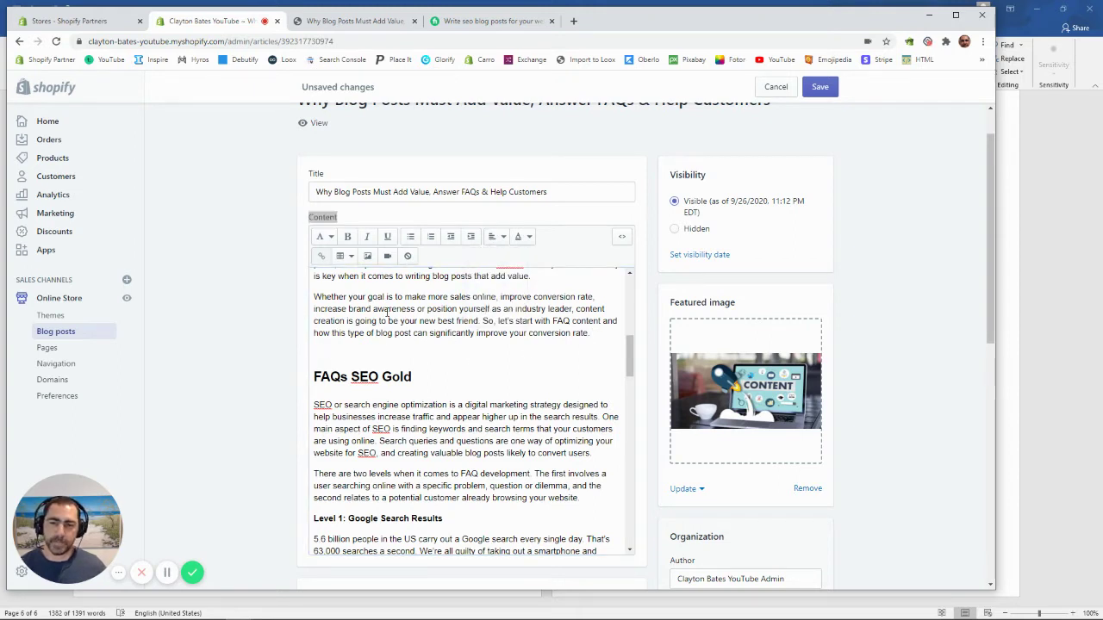
Step: Upload 'Why blog posts must add value 2' and insert it at Original size
click(367, 258)
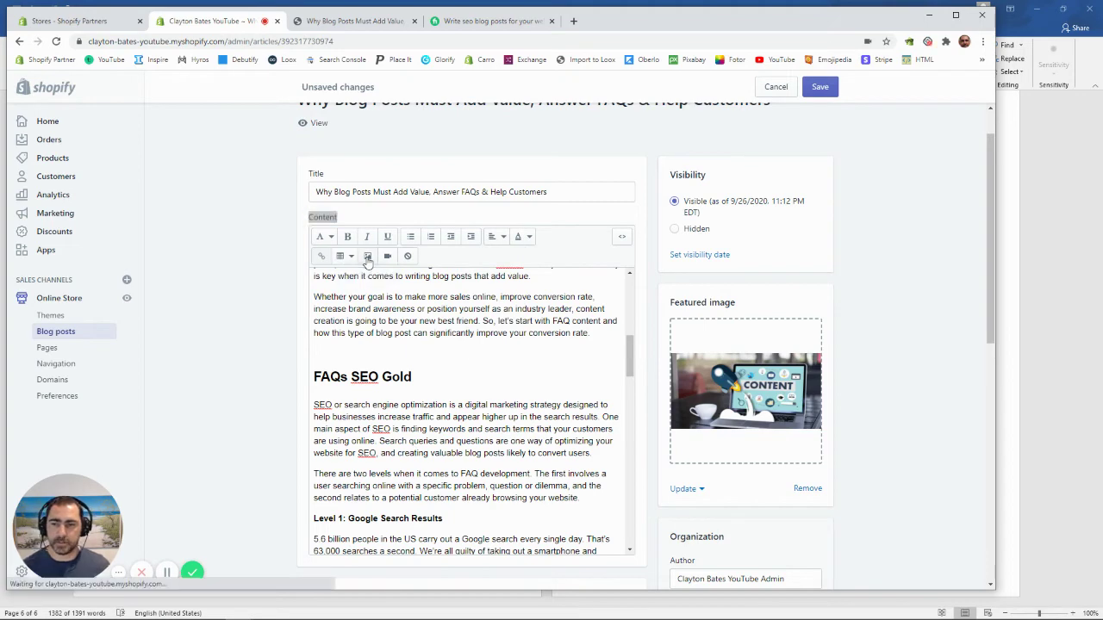
click(553, 413)
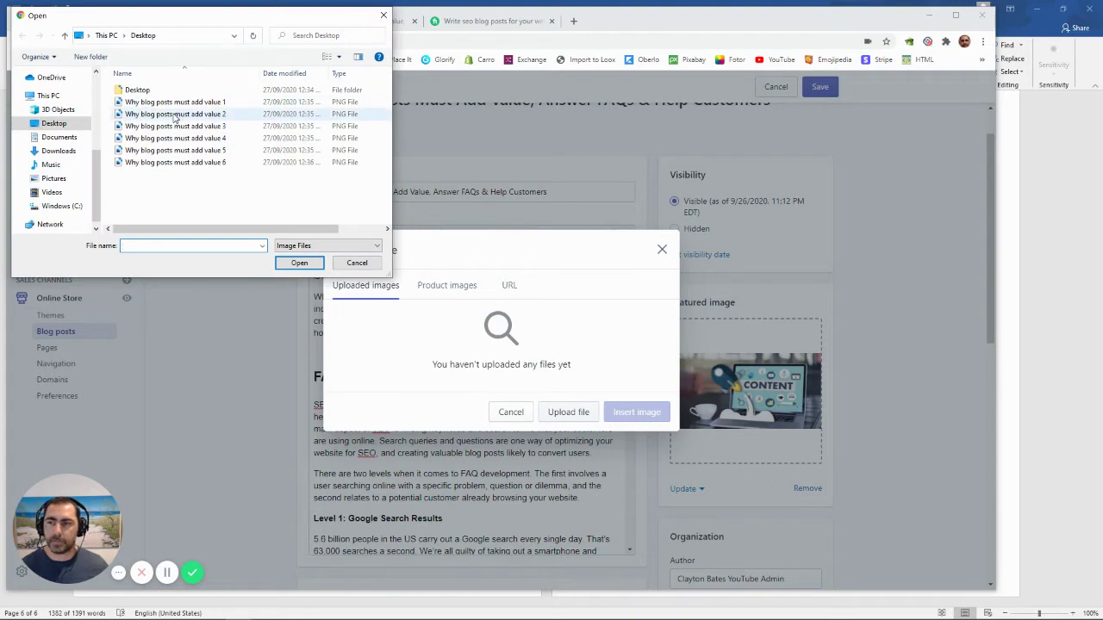
double_click(175, 114)
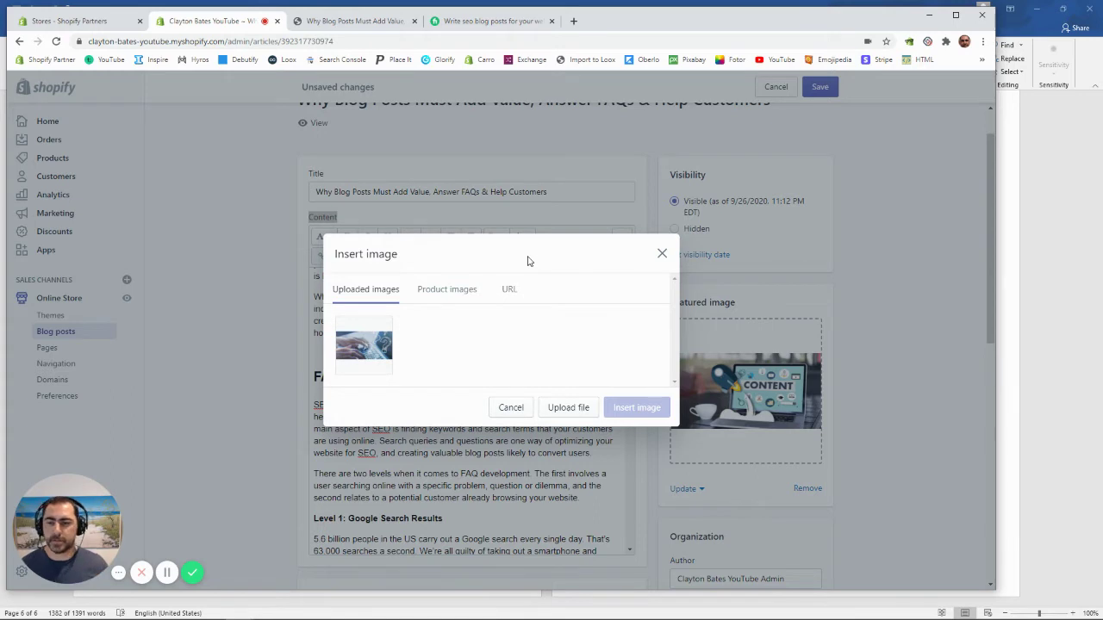
click(363, 341)
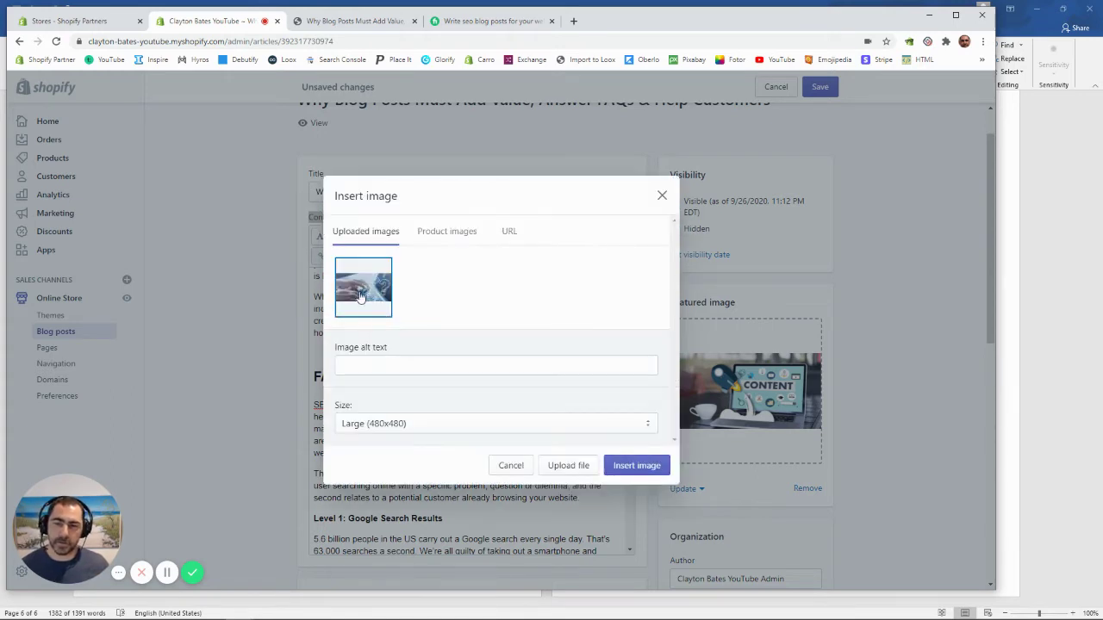
click(413, 423)
click(393, 219)
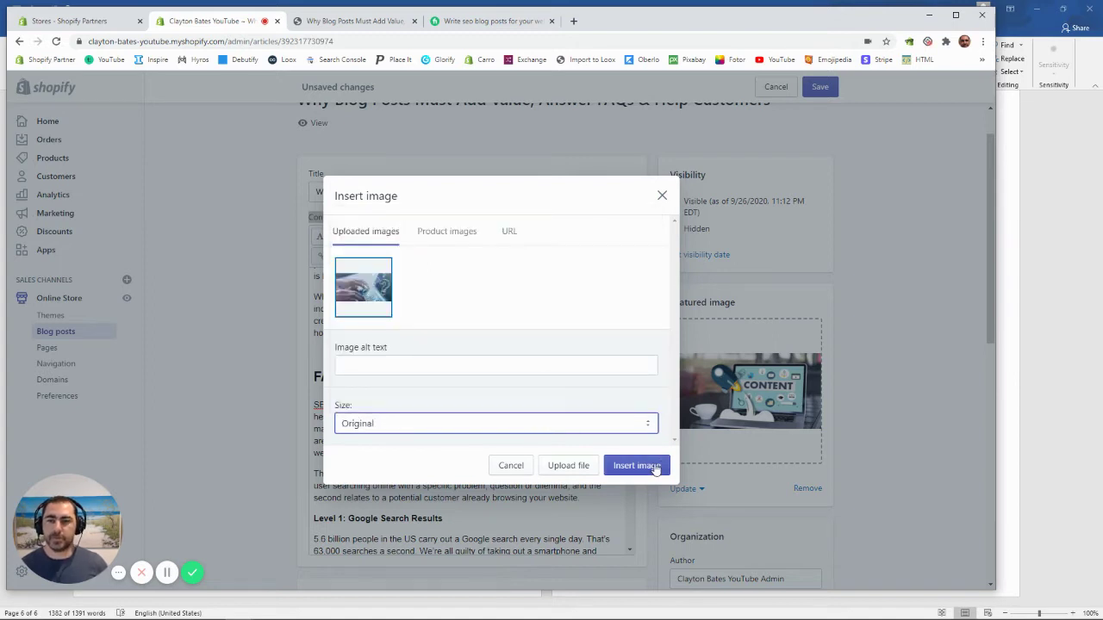
click(555, 423)
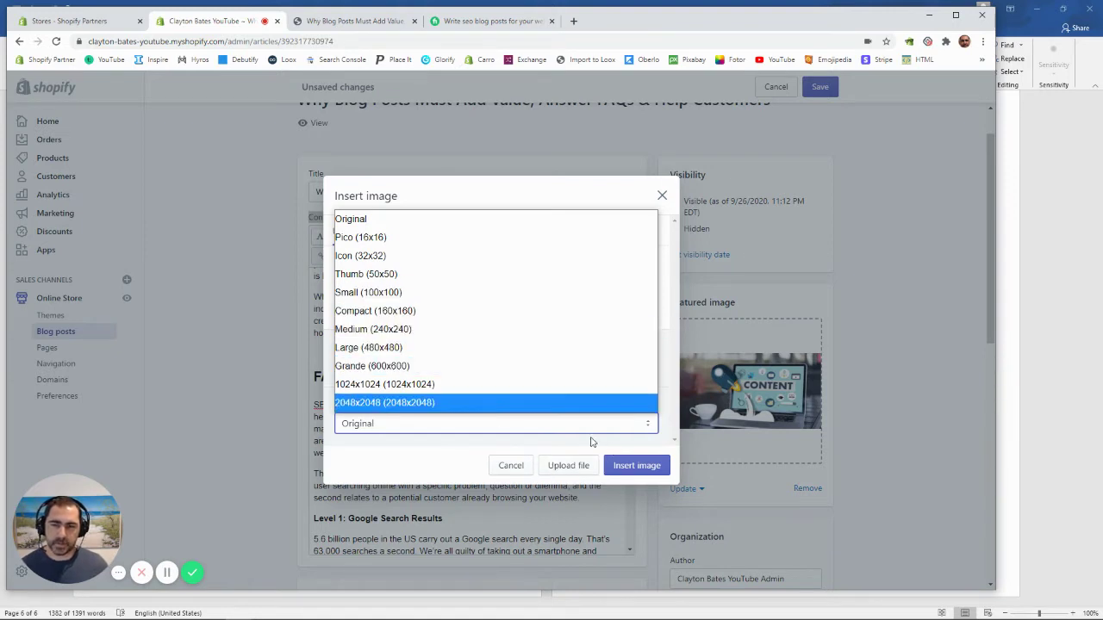
click(414, 220)
click(639, 466)
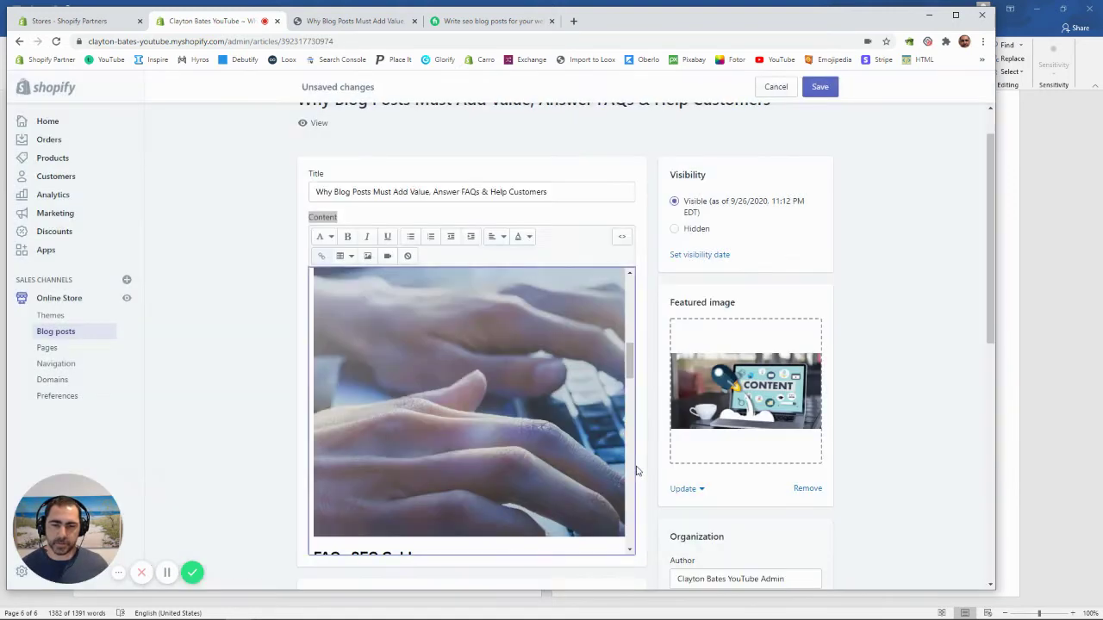
scroll(359, 387, up, 3)
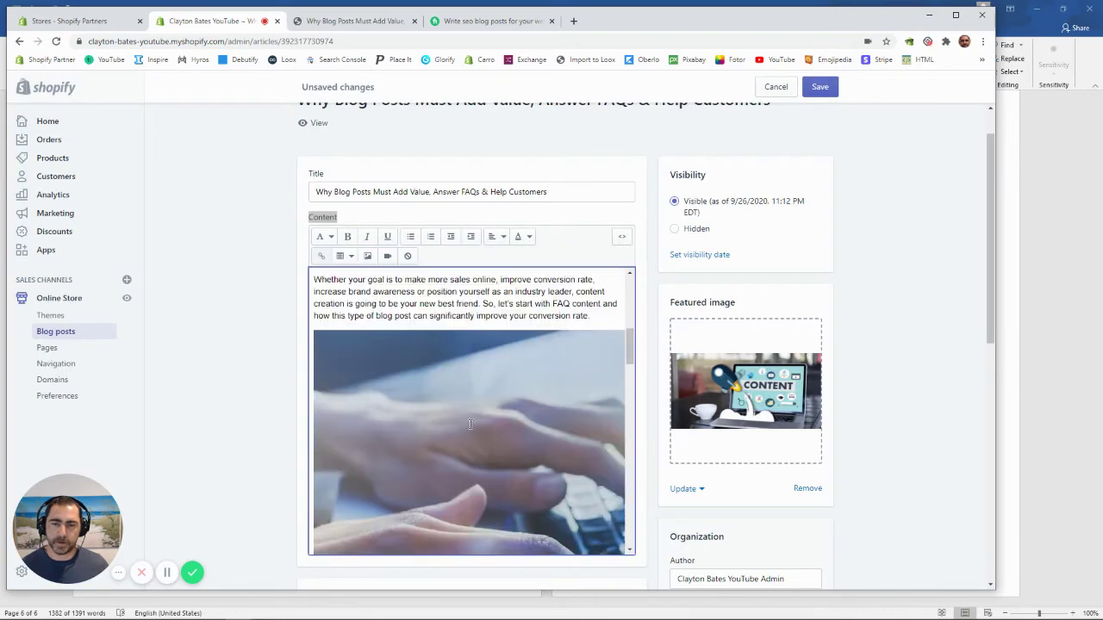
scroll(491, 401, down, 2)
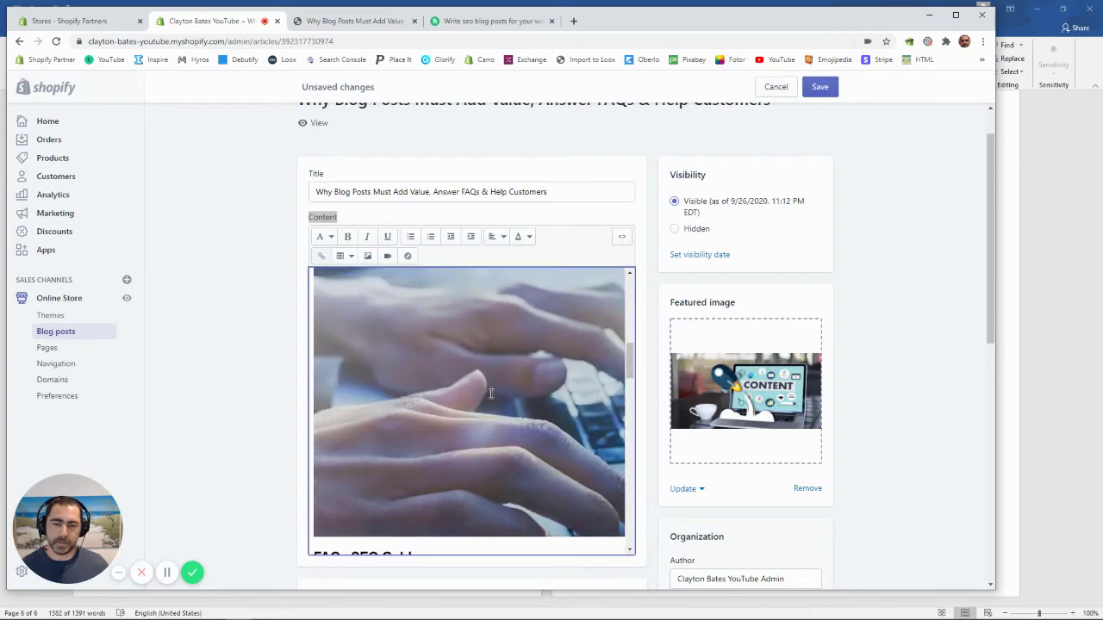
click(823, 87)
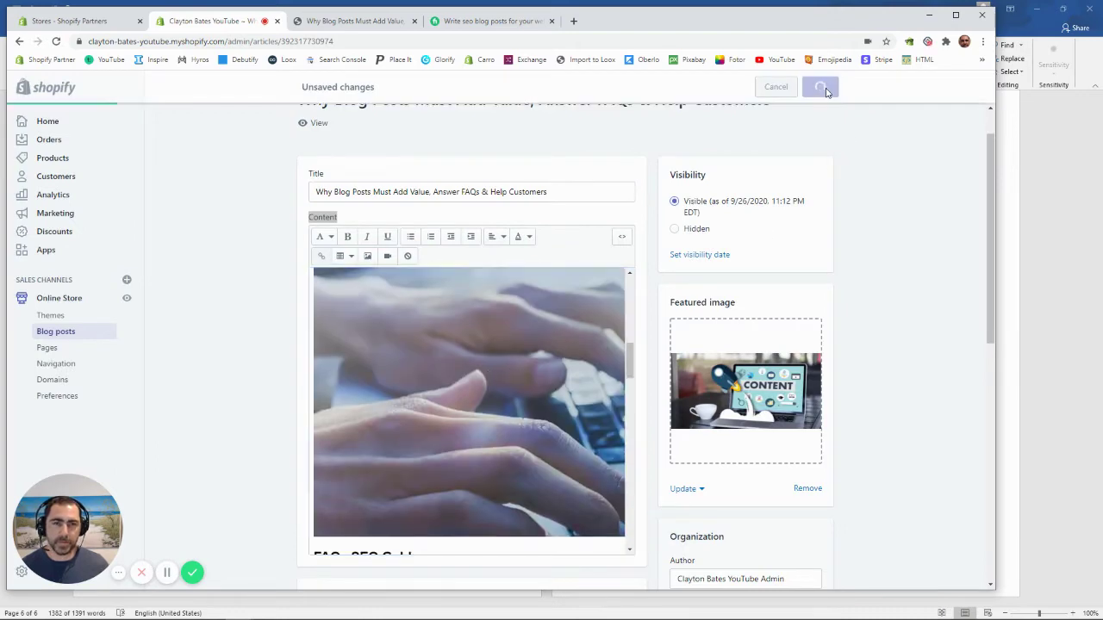
click(315, 123)
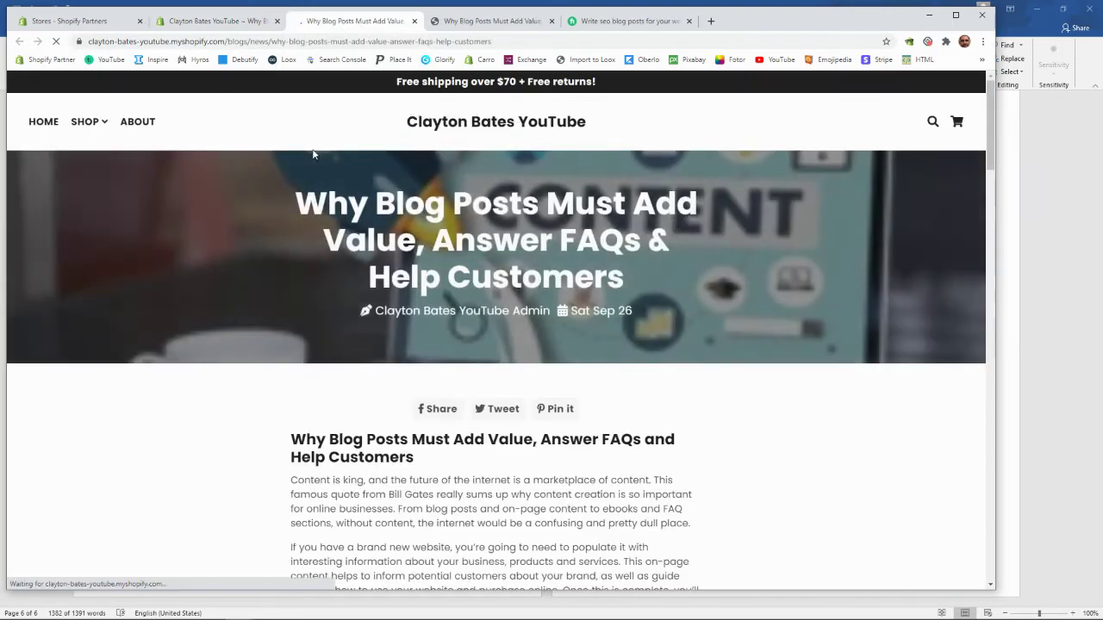
scroll(627, 252, down, 5)
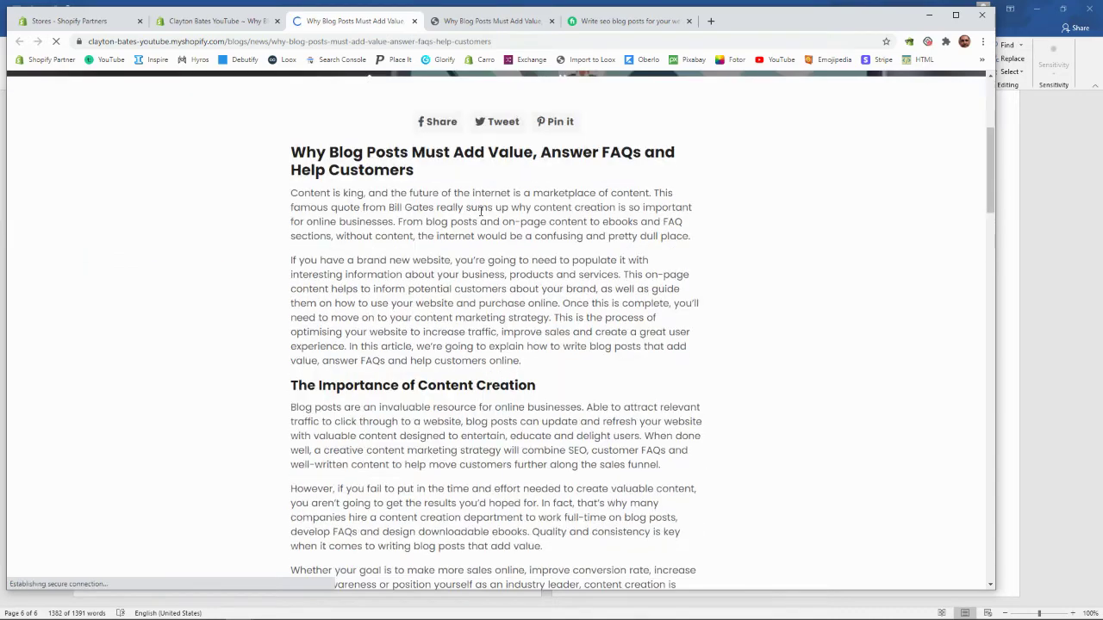
triple_click(371, 175)
click(371, 175)
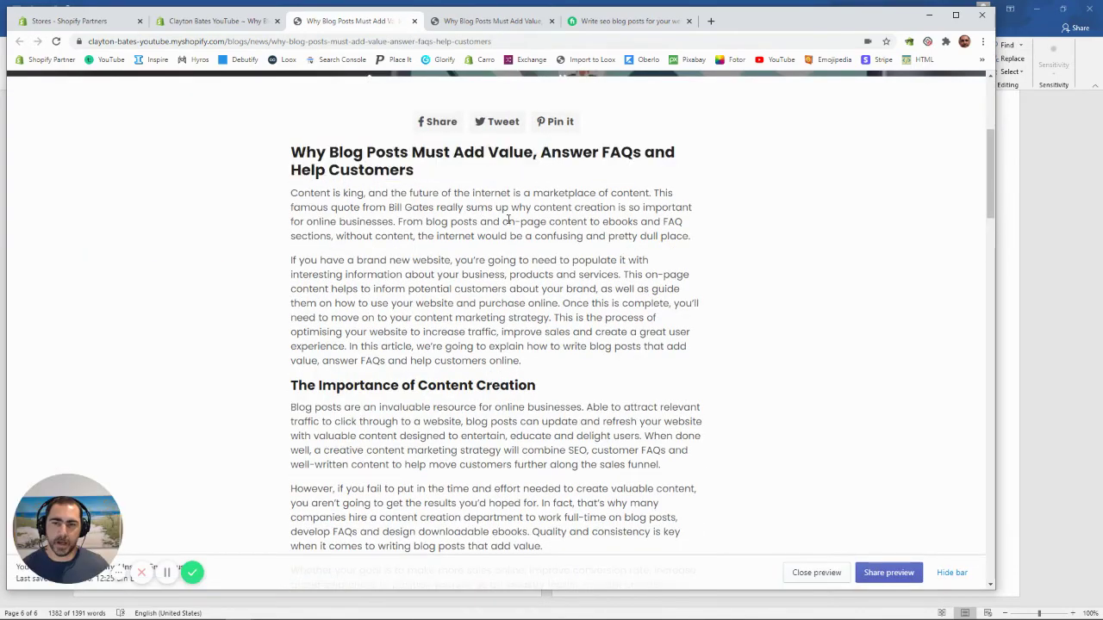
scroll(511, 228, down, 5)
scroll(511, 231, down, 1)
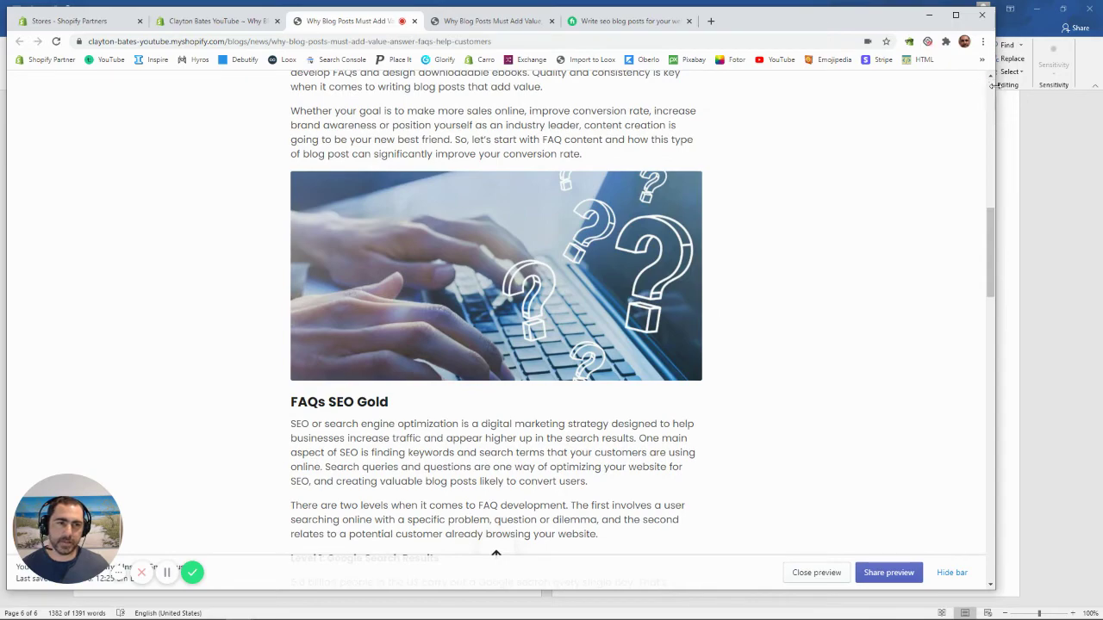
drag(992, 85, 293, 85)
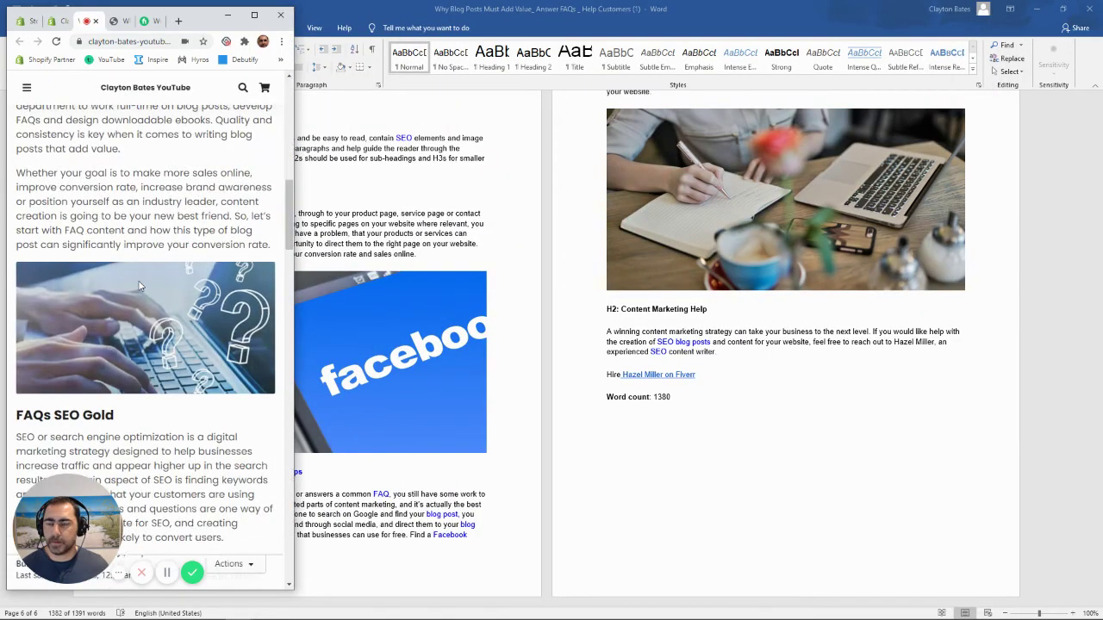
scroll(141, 287, up, 4)
scroll(136, 151, down, 7)
scroll(189, 176, down, 7)
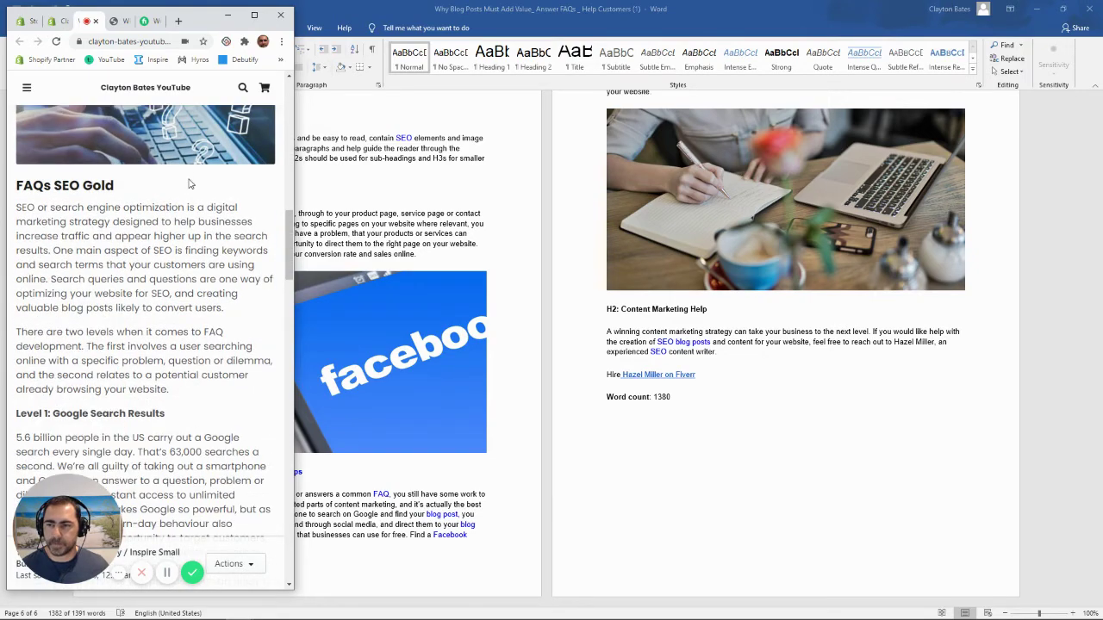
scroll(170, 224, up, 3)
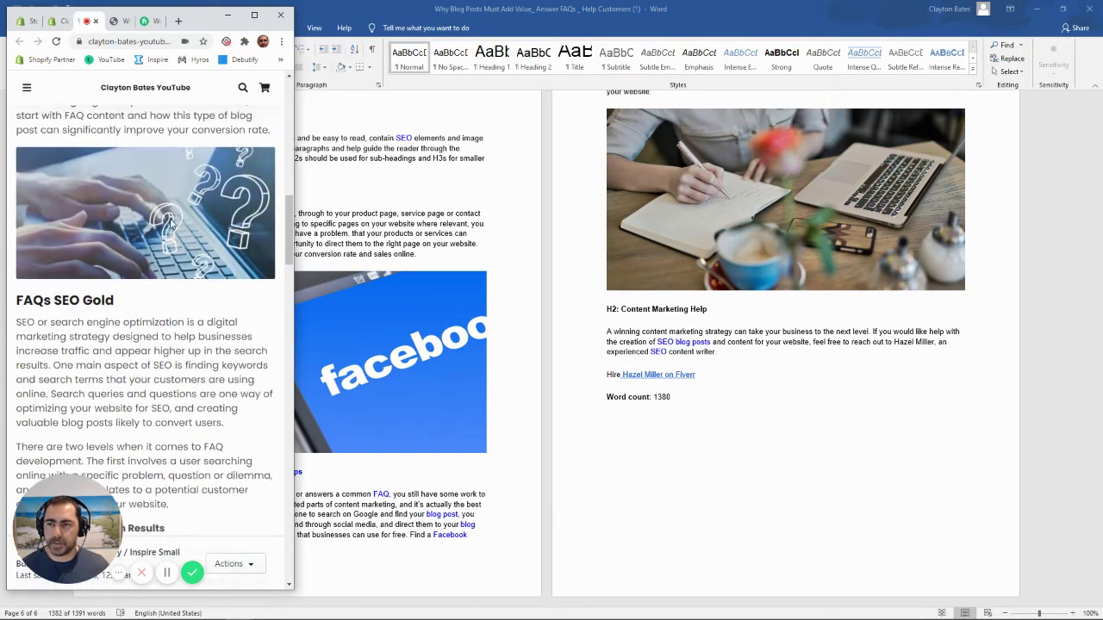
click(255, 15)
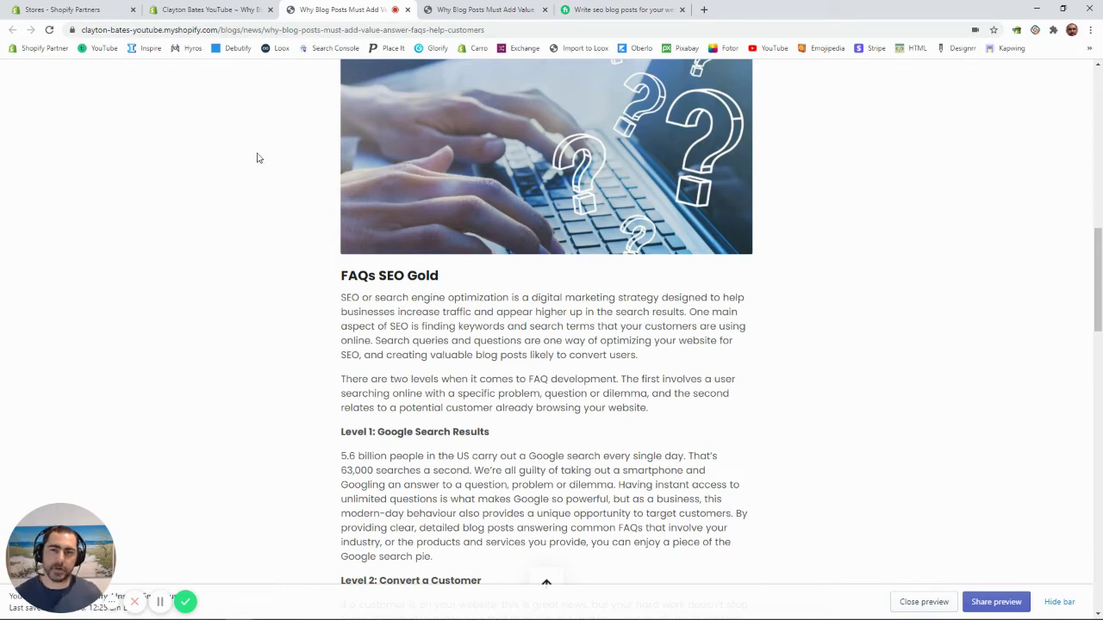
scroll(615, 295, up, 3)
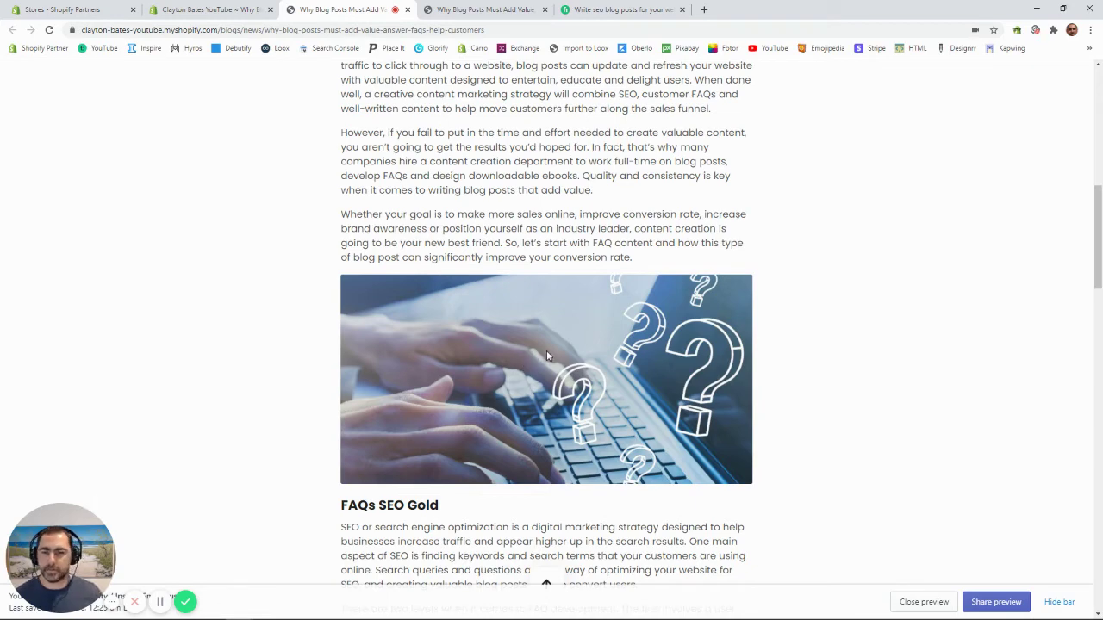
scroll(546, 353, up, 2)
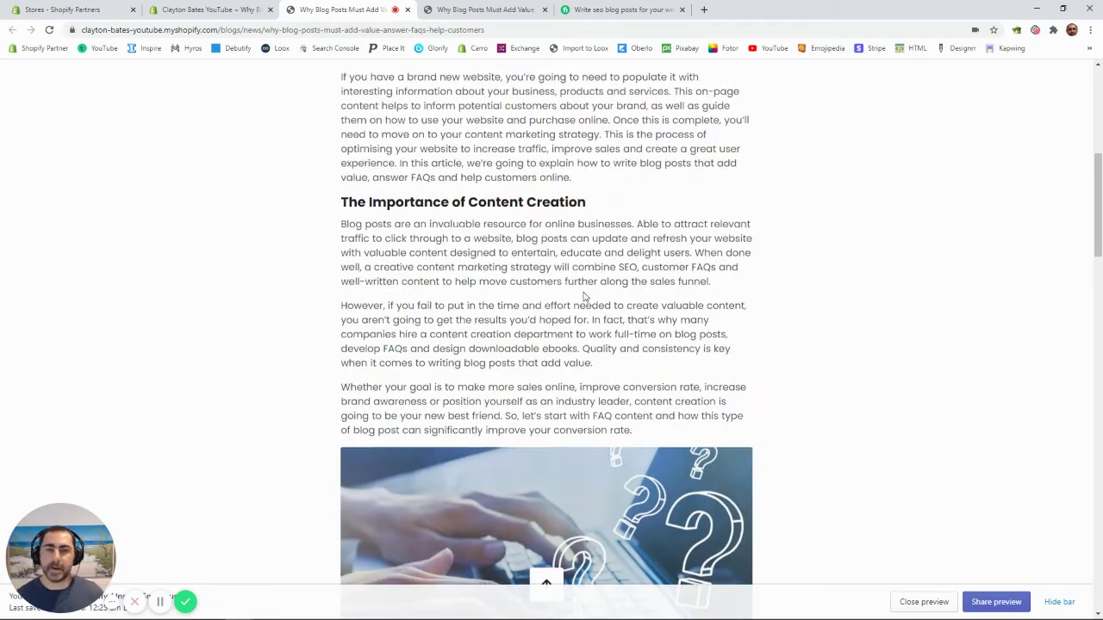
scroll(584, 295, up, 2)
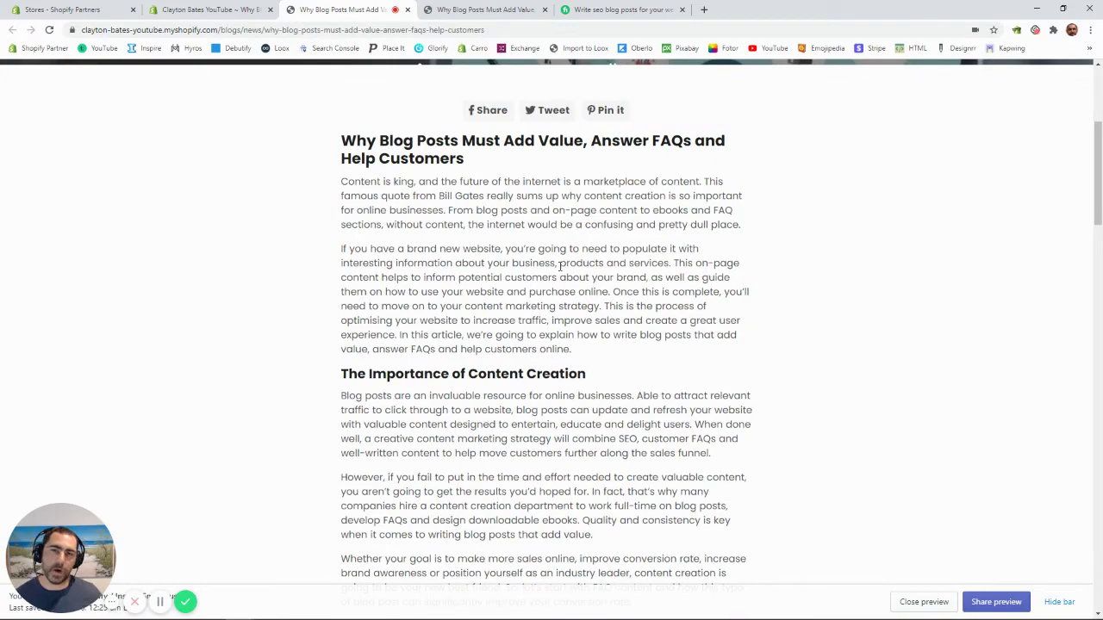
scroll(628, 263, down, 5)
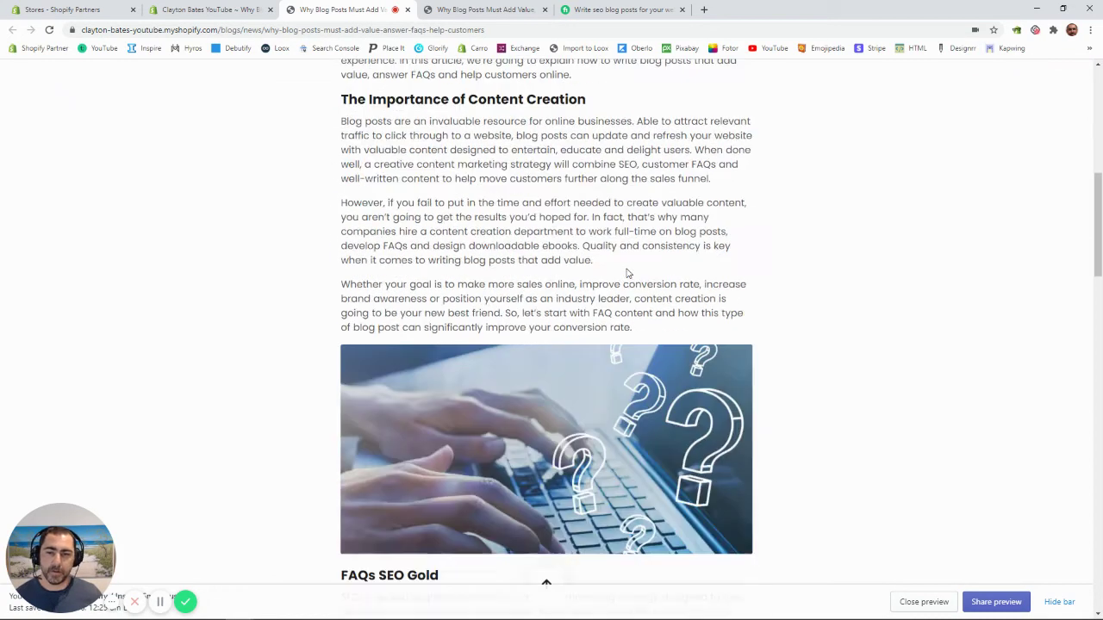
scroll(585, 250, down, 10)
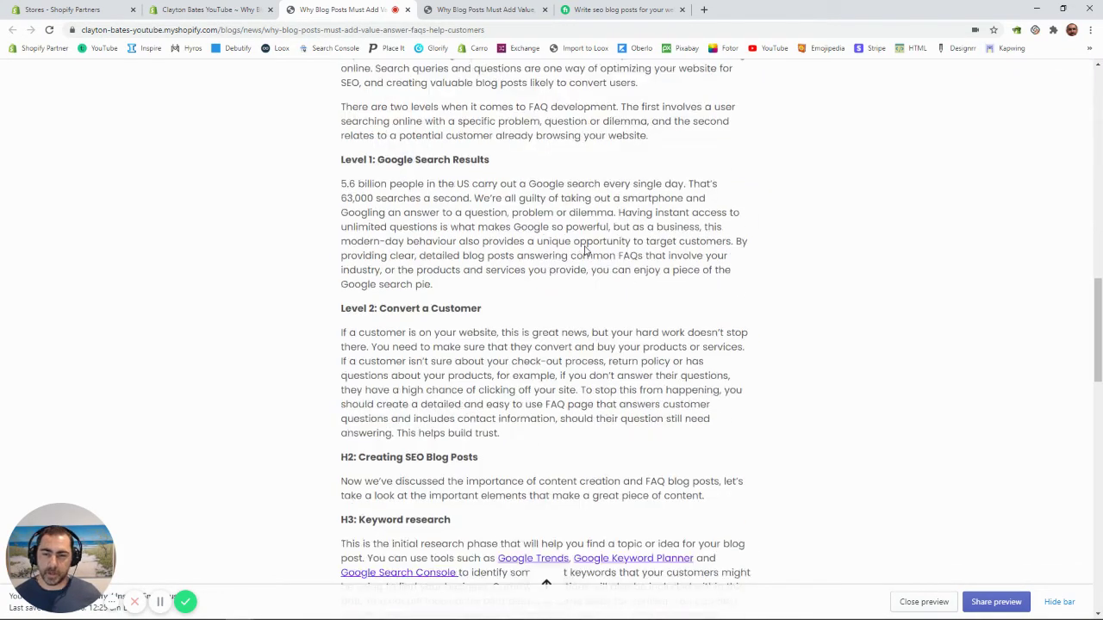
scroll(584, 250, down, 8)
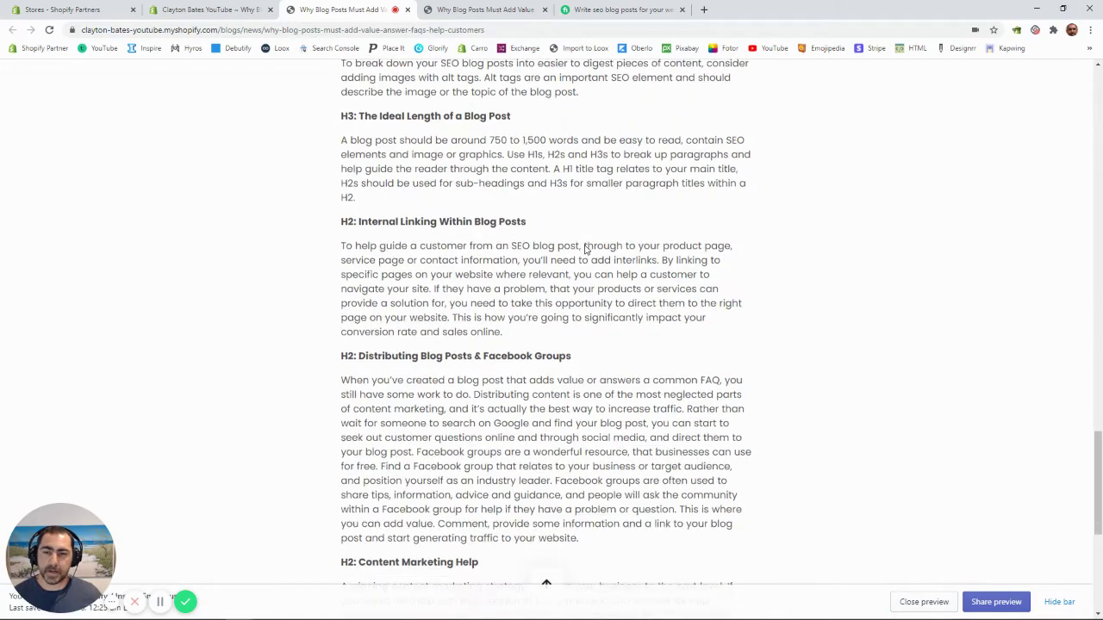
scroll(590, 277, up, 5)
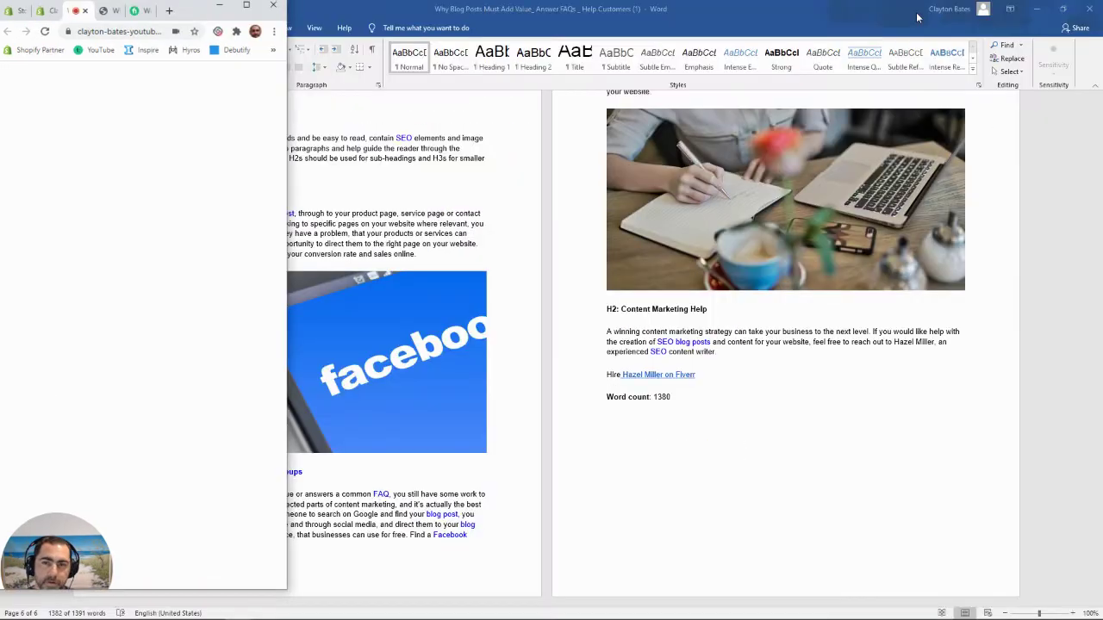
scroll(108, 174, down, 1)
scroll(107, 173, down, 4)
scroll(153, 234, up, 12)
scroll(153, 234, up, 7)
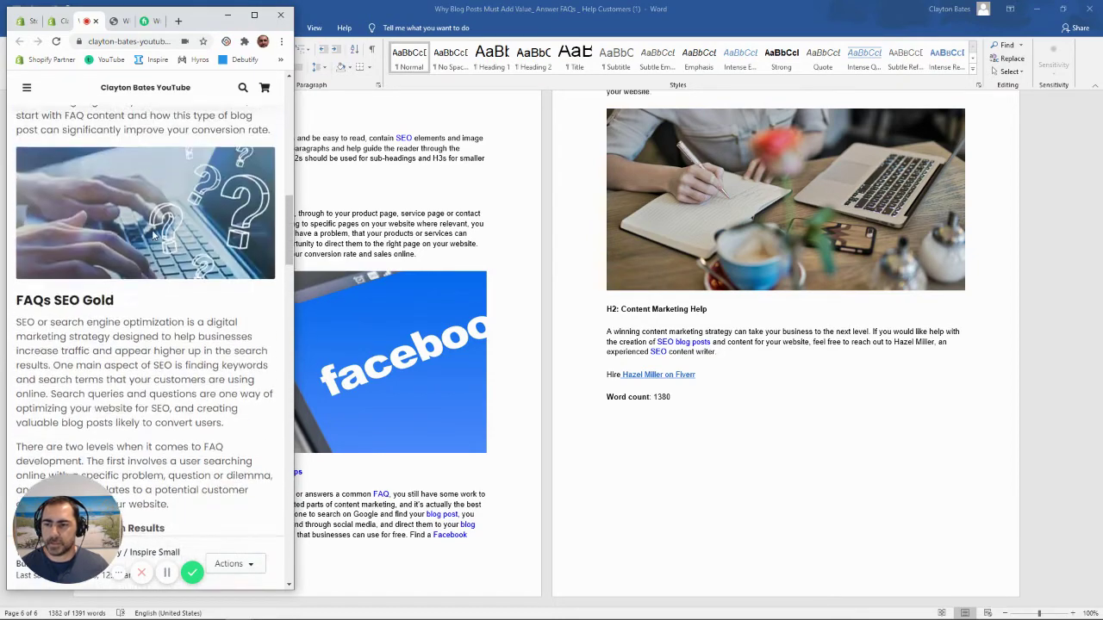
scroll(74, 217, down, 7)
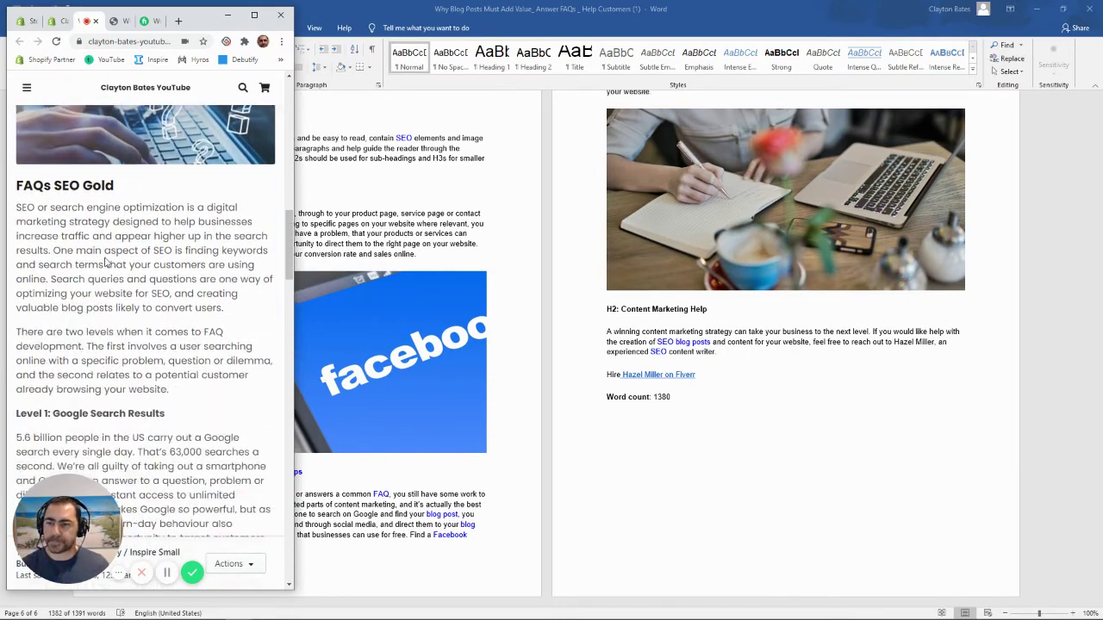
scroll(73, 215, down, 15)
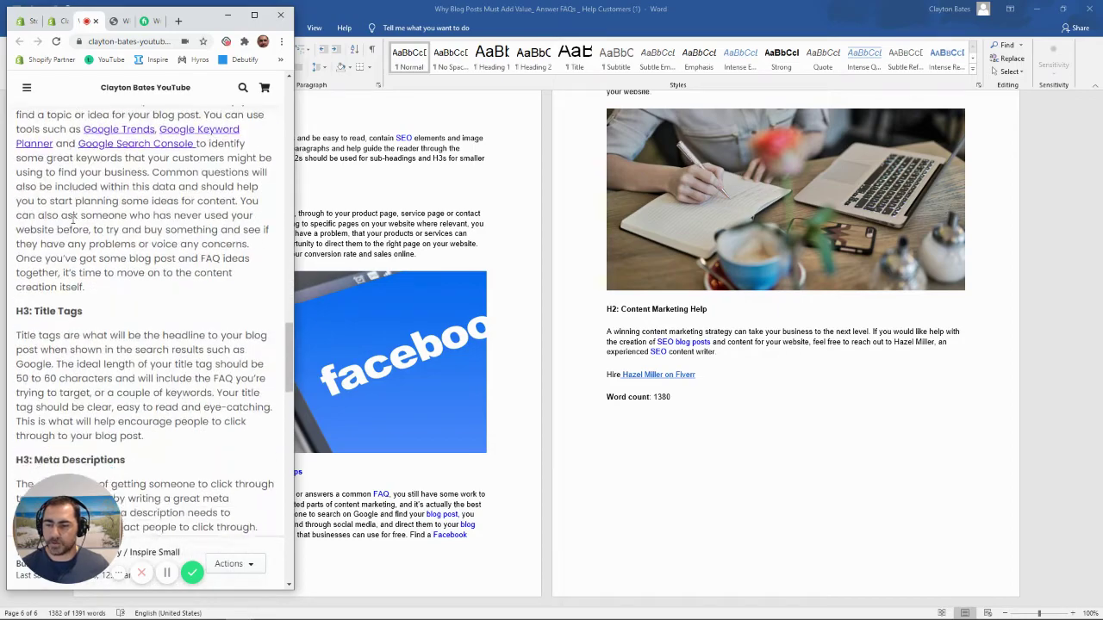
scroll(73, 223, down, 8)
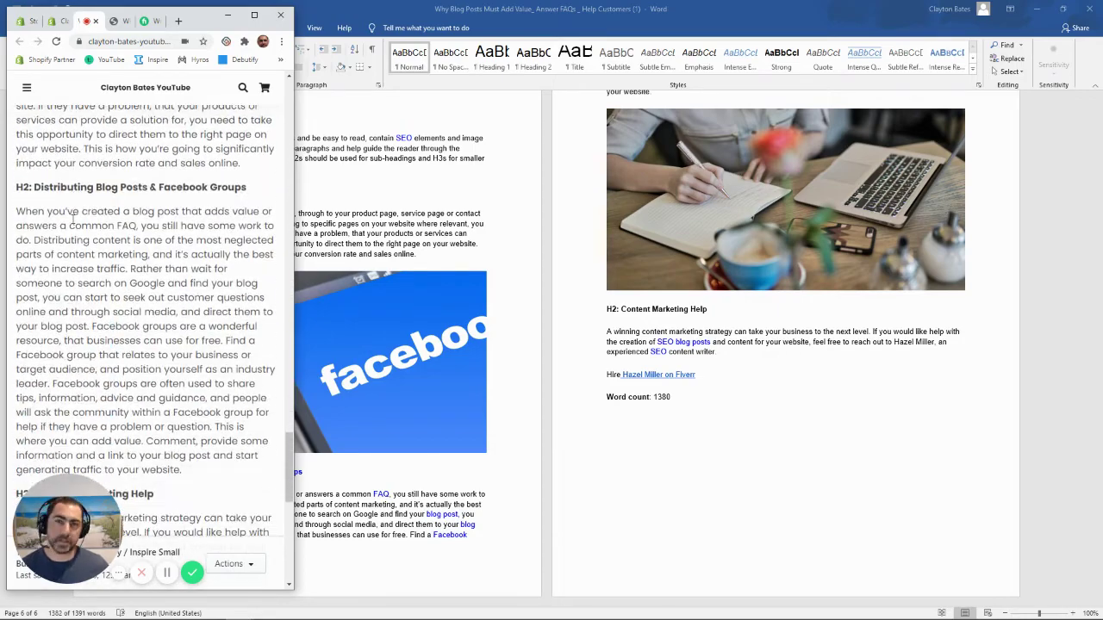
scroll(73, 222, up, 10)
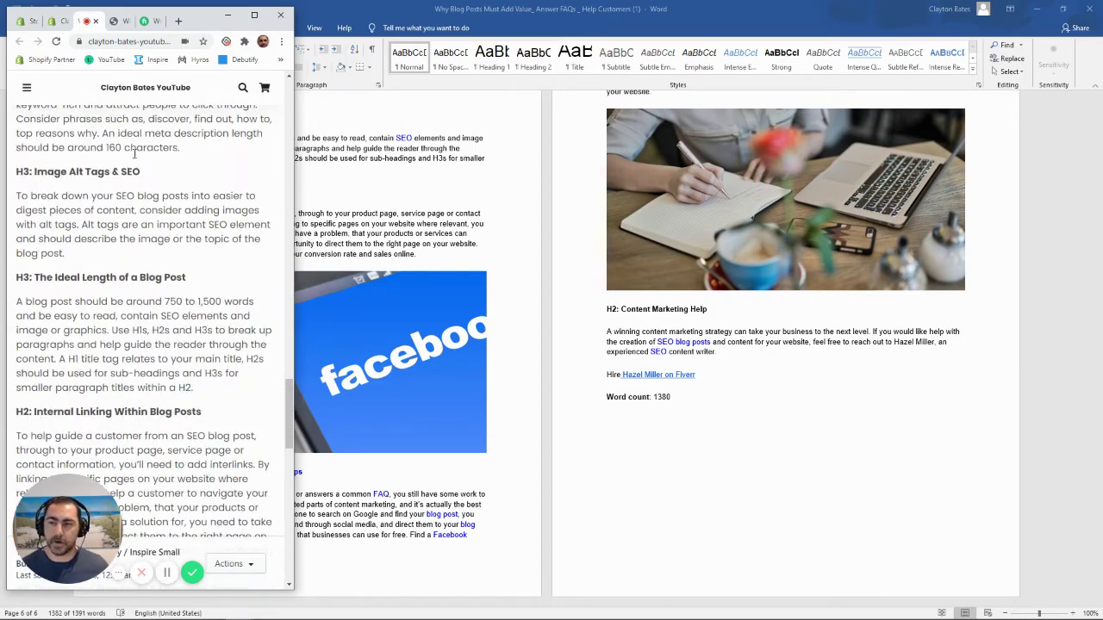
click(254, 14)
scroll(278, 74, down, 10)
scroll(680, 264, up, 15)
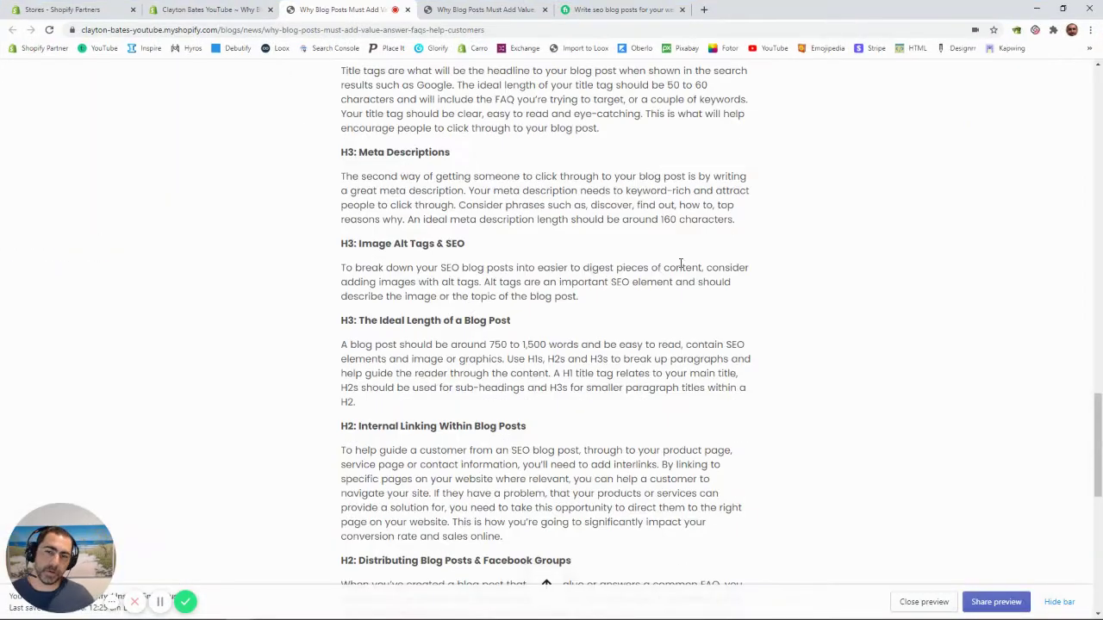
scroll(532, 148, up, 5)
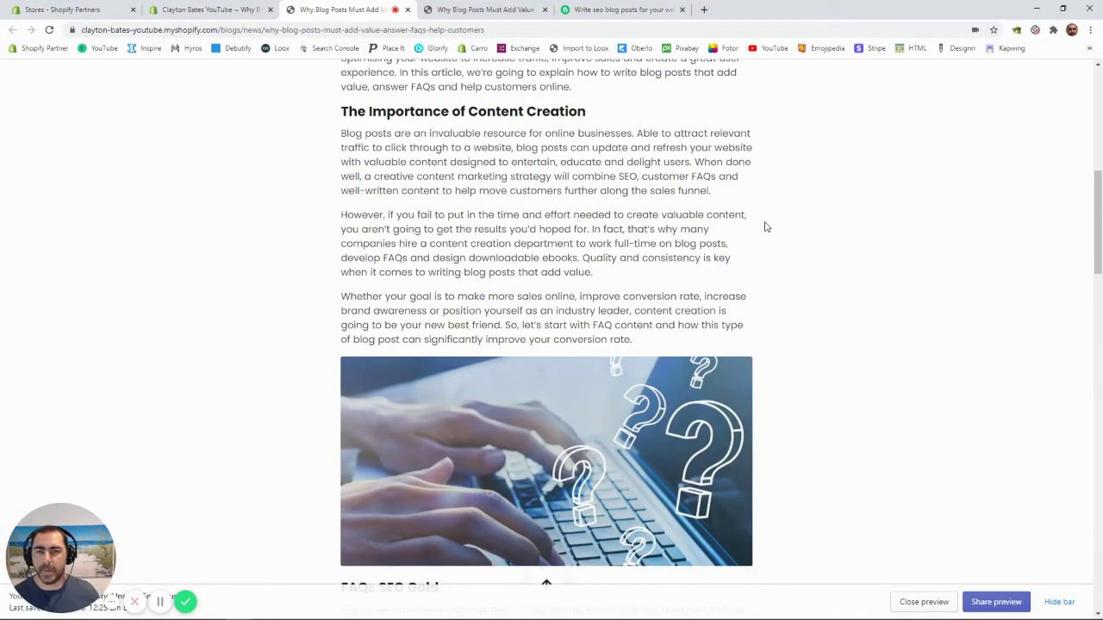
scroll(770, 227, up, 10)
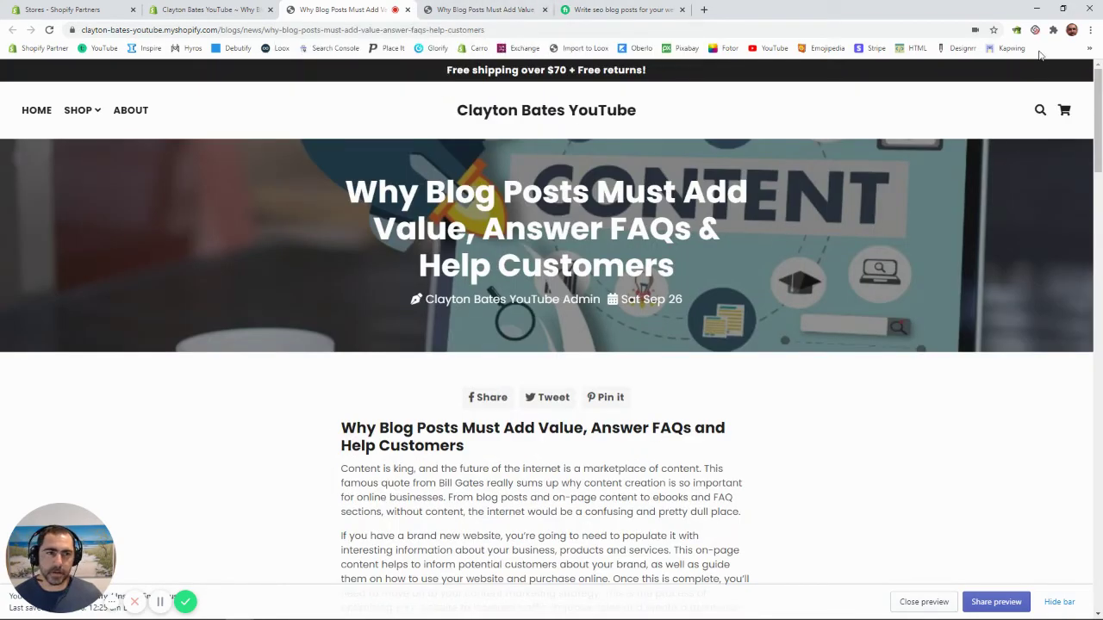
Step: Minimize the browser and look over the article text in the Word document
click(1063, 8)
click(474, 255)
key(ctrl+a)
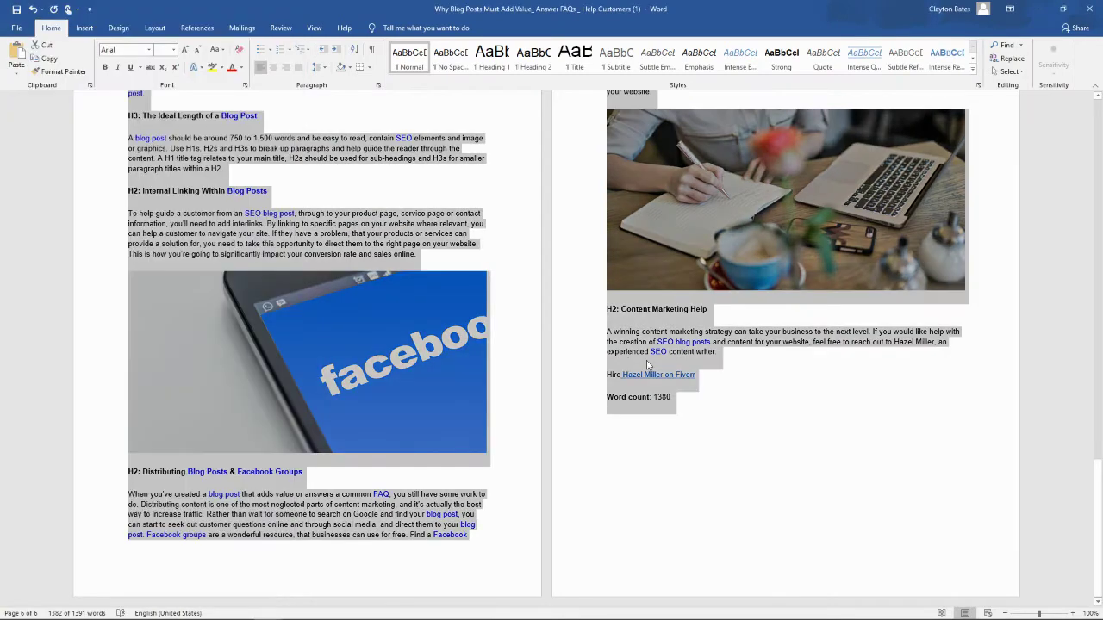
scroll(650, 366, up, 1)
click(650, 366)
scroll(520, 597, up, 12)
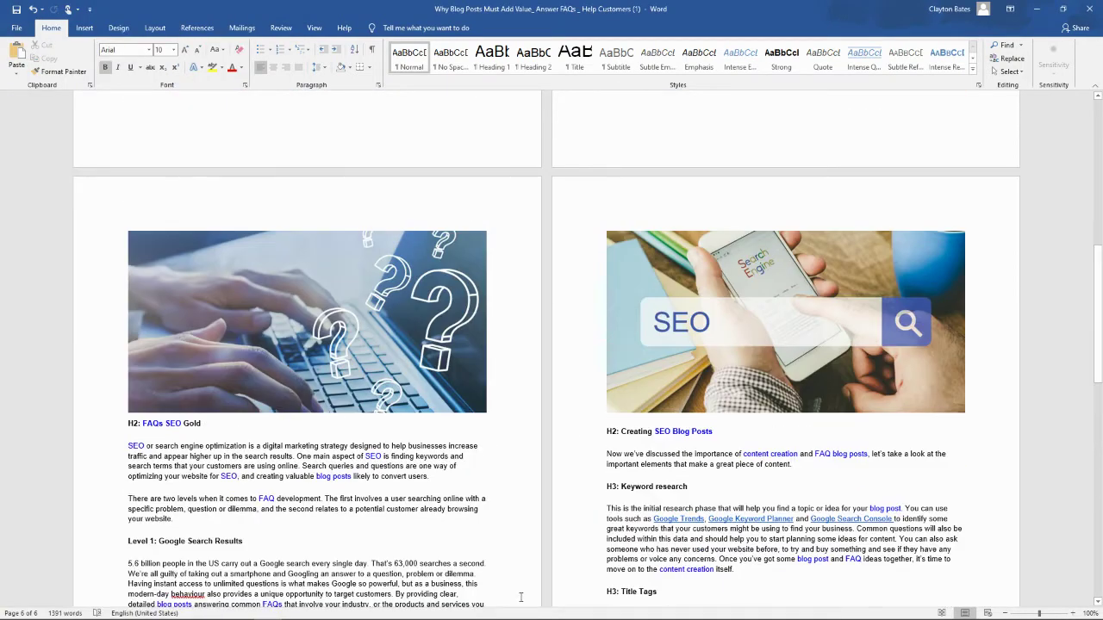
Step: Bring the blog post browser window back and maximize it
mouse_move(241, 609)
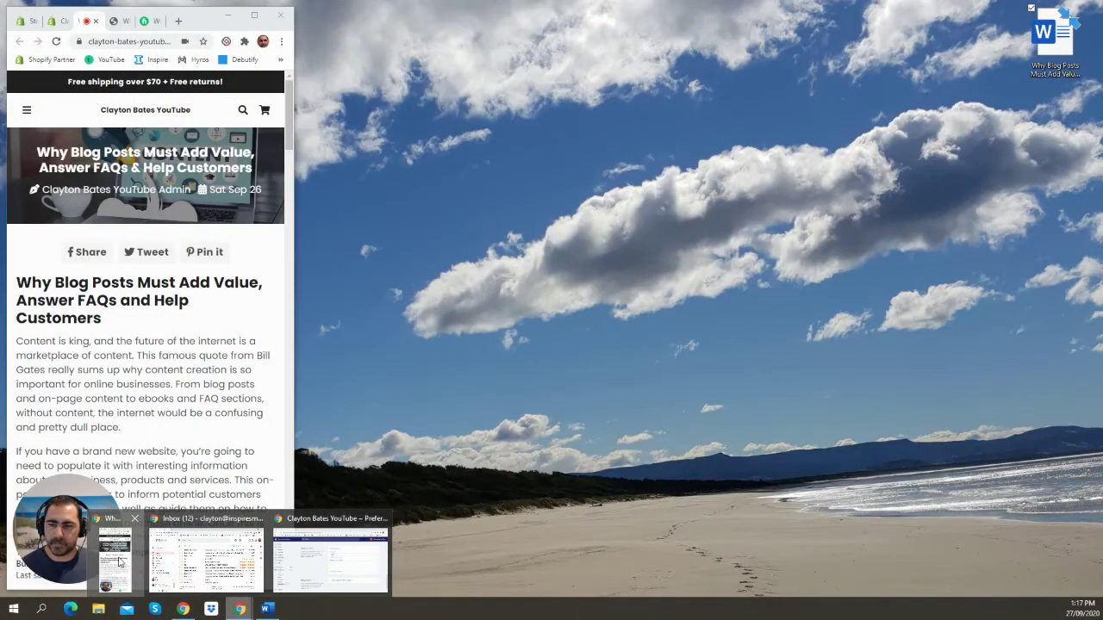
click(115, 556)
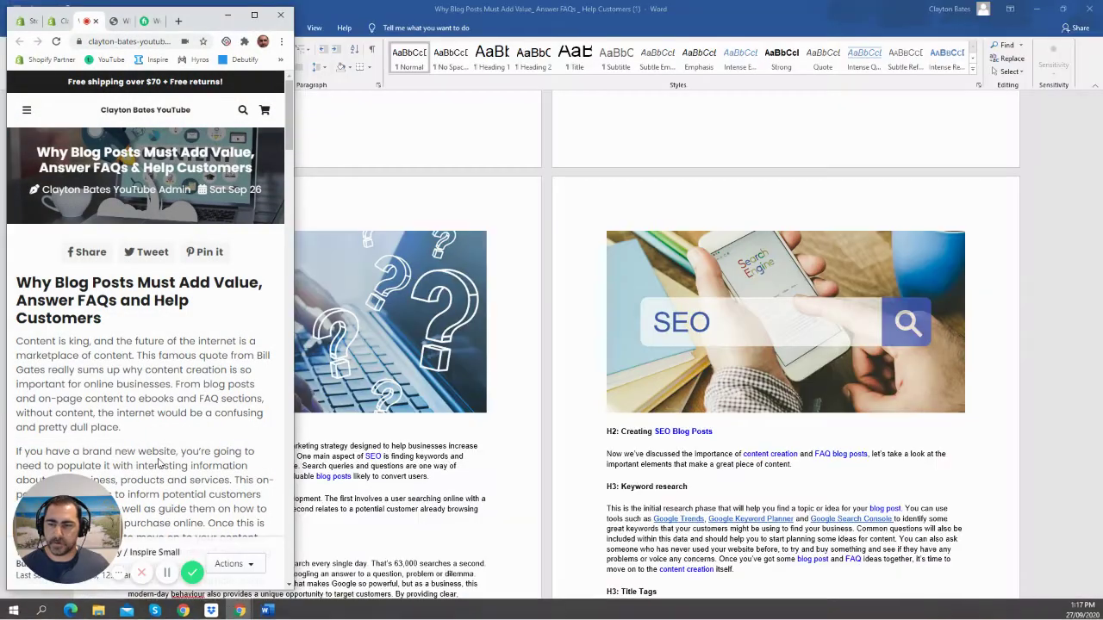
click(255, 16)
Step: Return to the Shopify post editor and open the empty excerpt editor
click(221, 10)
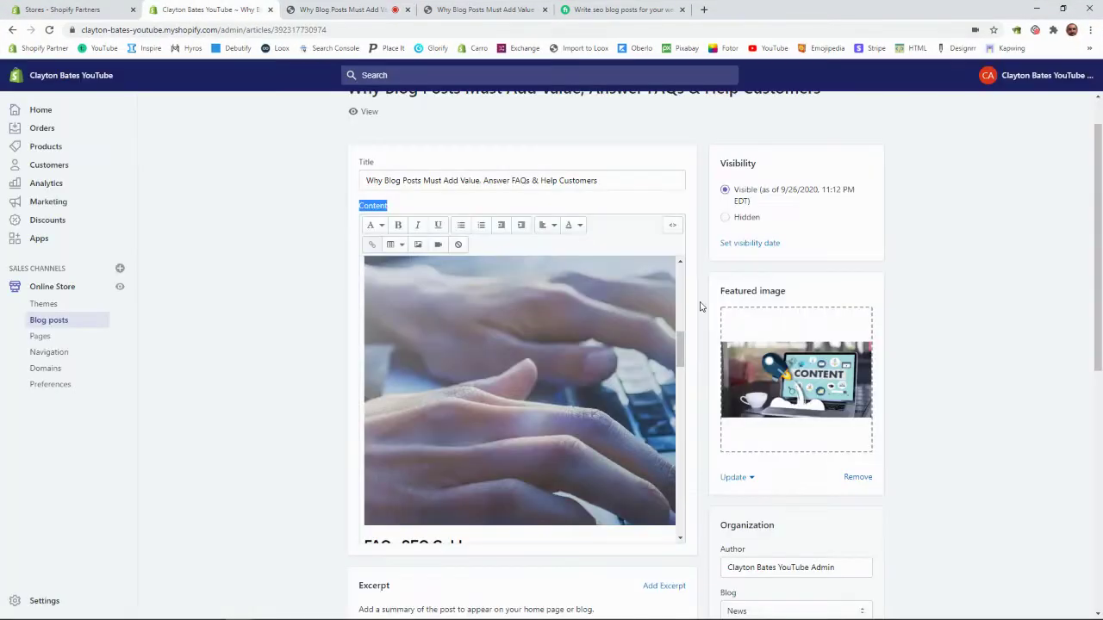
scroll(888, 288, down, 2)
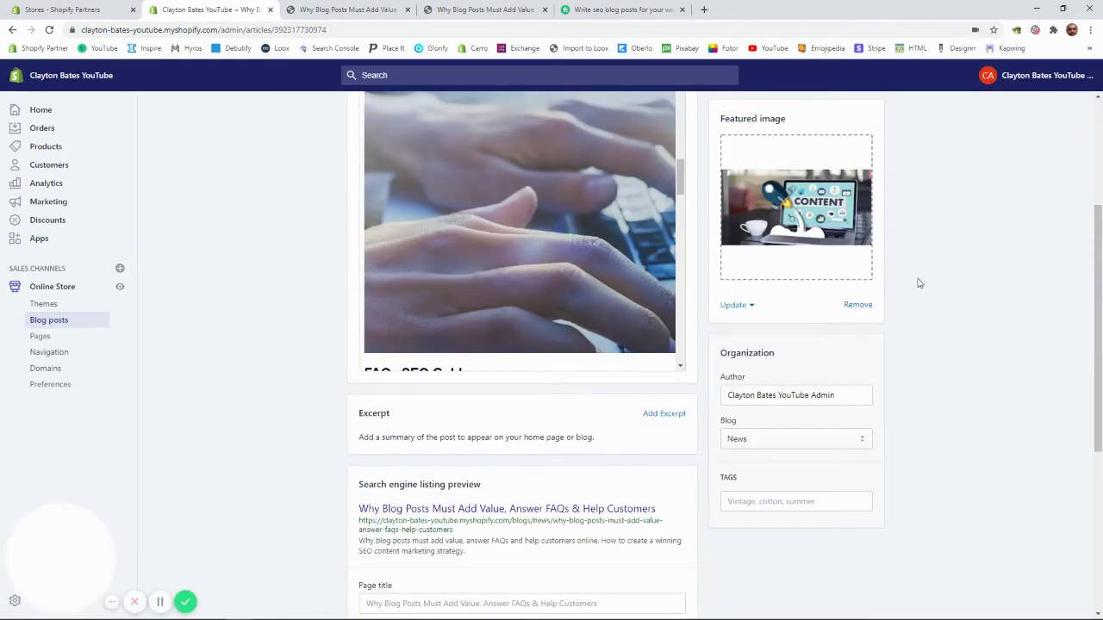
scroll(919, 286, down, 1)
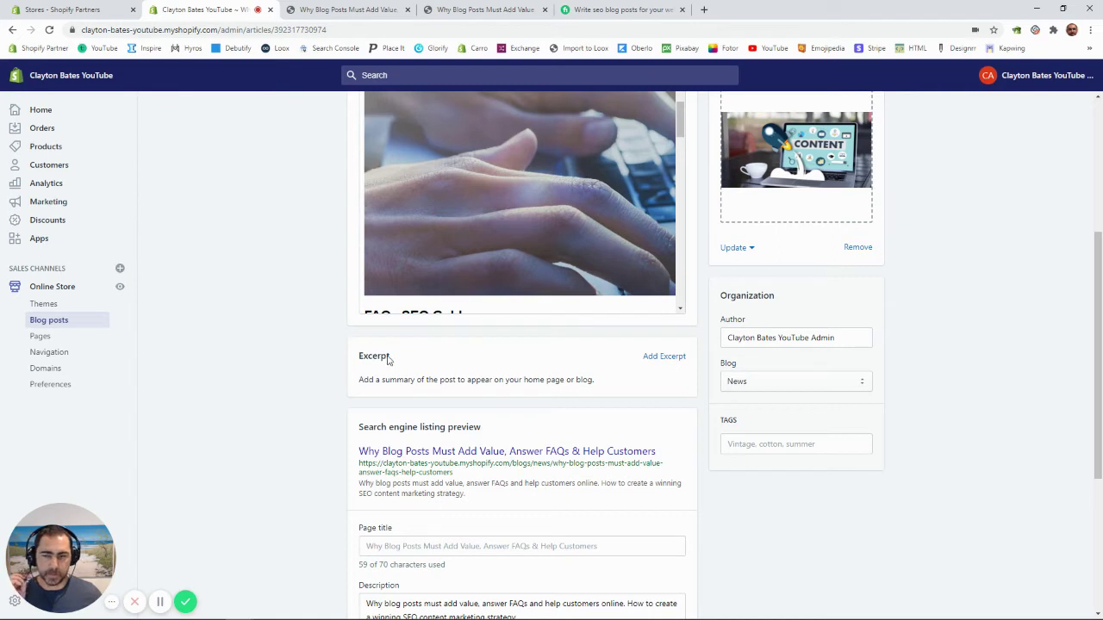
click(661, 359)
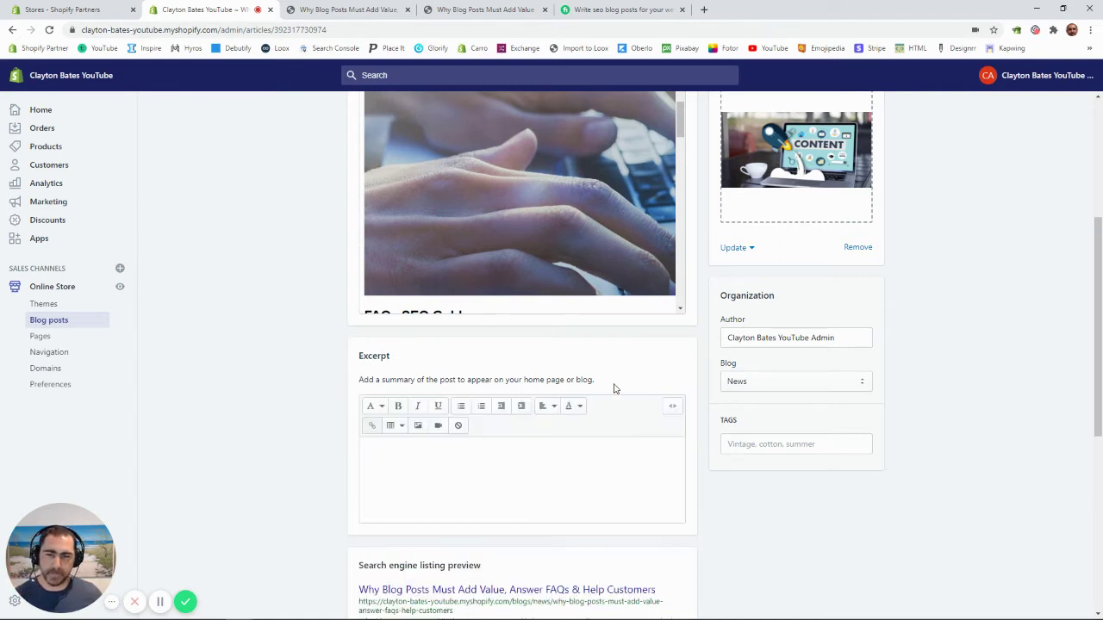
click(426, 471)
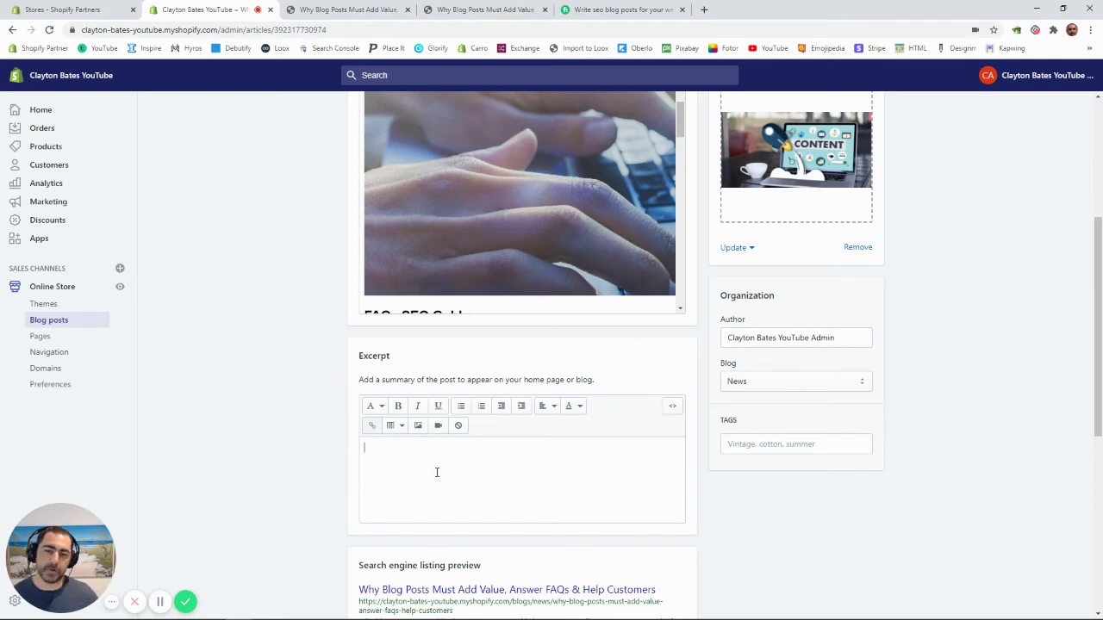
Step: Copy the opening 'Content is king…' paragraph and paste it into the excerpt
scroll(437, 472, up, 10)
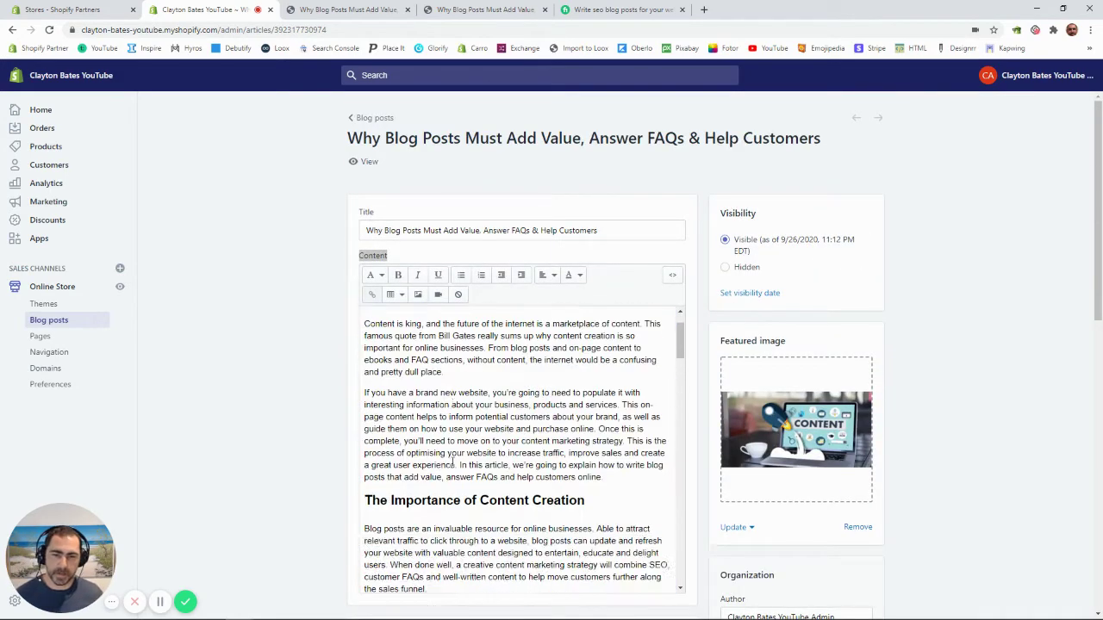
scroll(452, 462, up, 1)
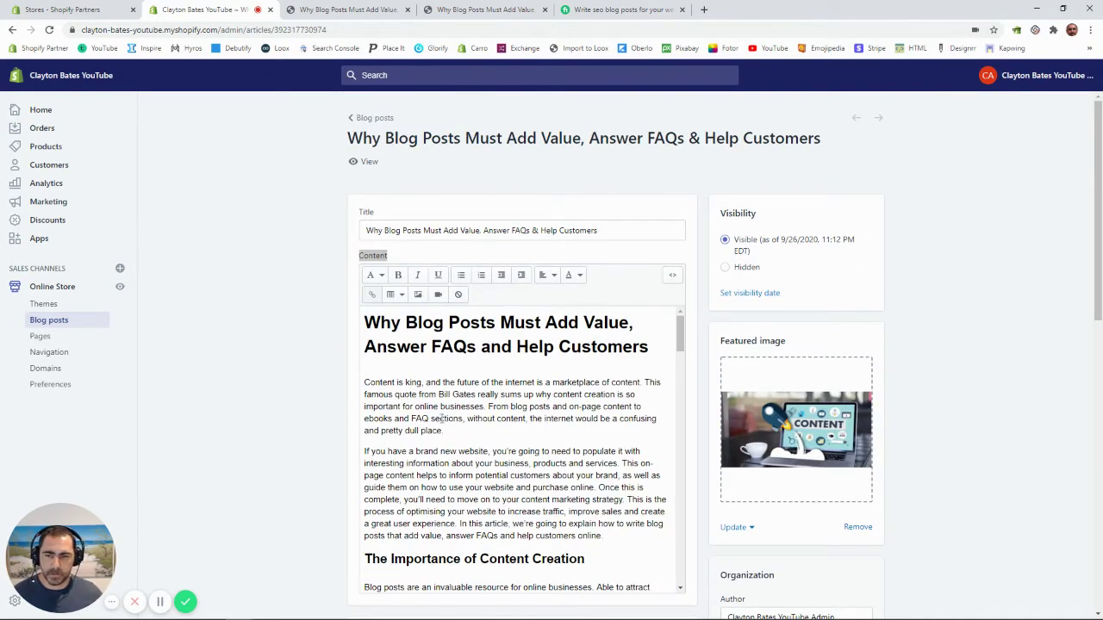
drag(447, 431, 358, 379)
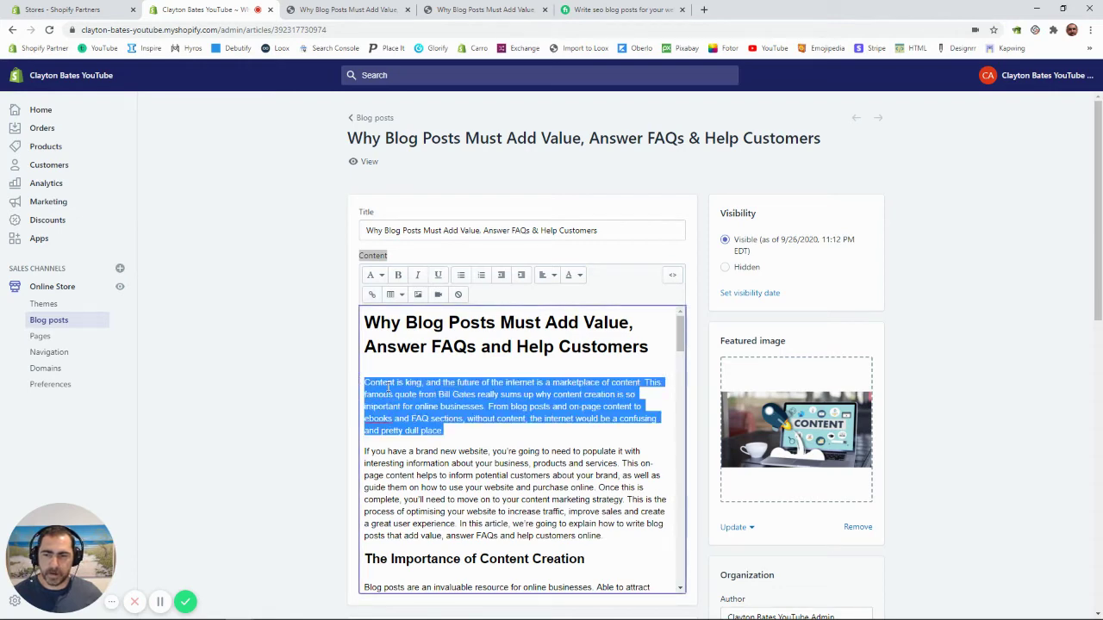
right_click(382, 386)
click(405, 431)
scroll(773, 432, down, 5)
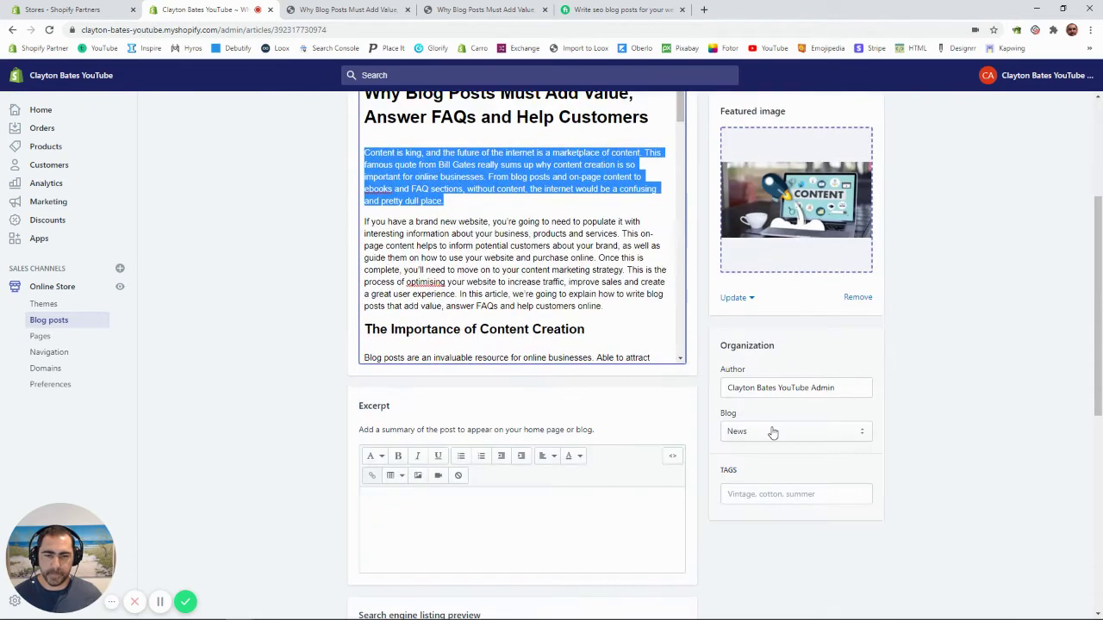
right_click(400, 275)
click(429, 358)
scroll(772, 361, up, 1)
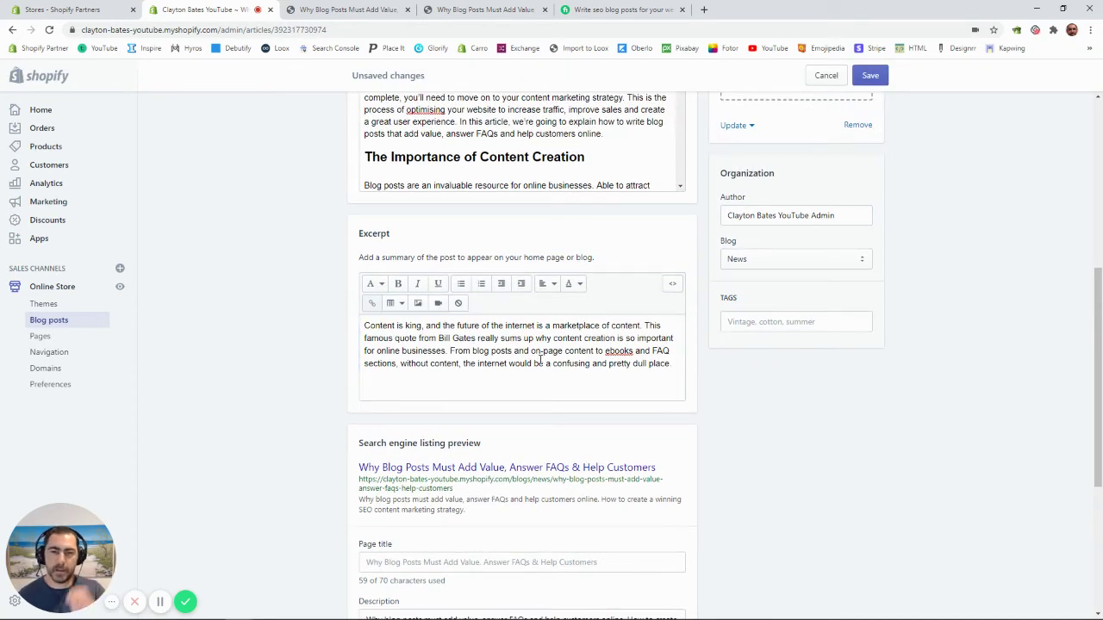
scroll(797, 389, up, 5)
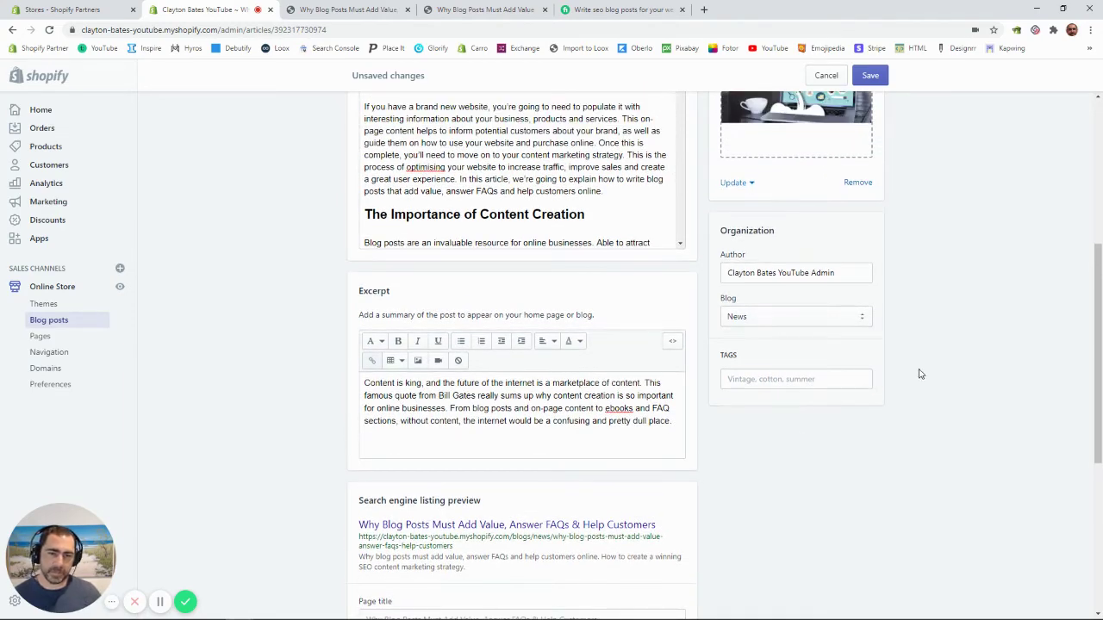
scroll(925, 360, down, 4)
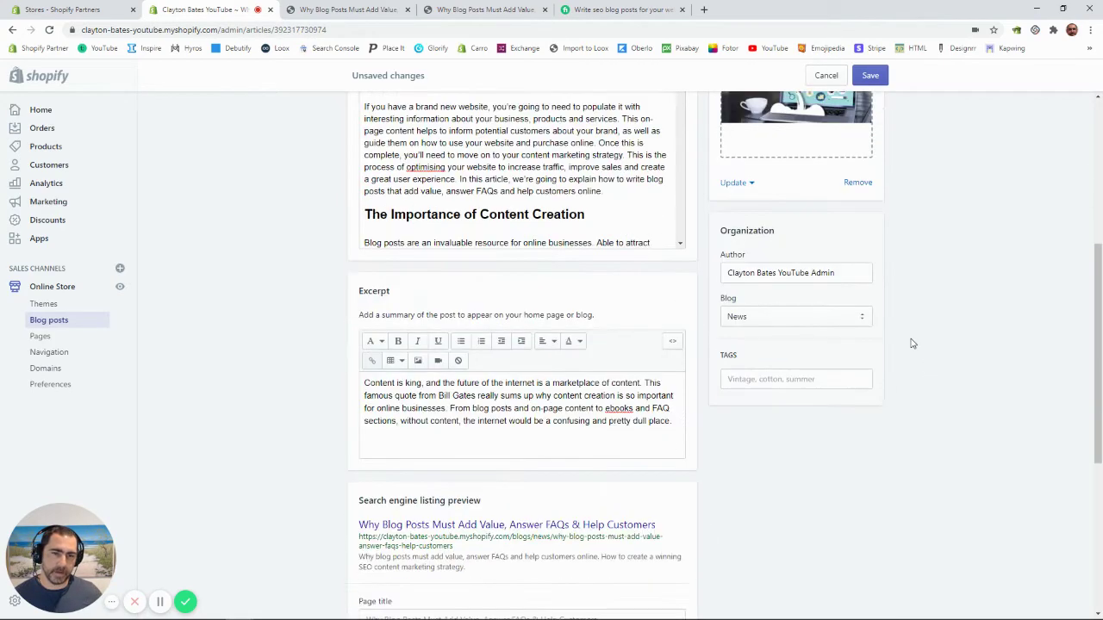
scroll(911, 344, up, 1)
drag(793, 291, 716, 293)
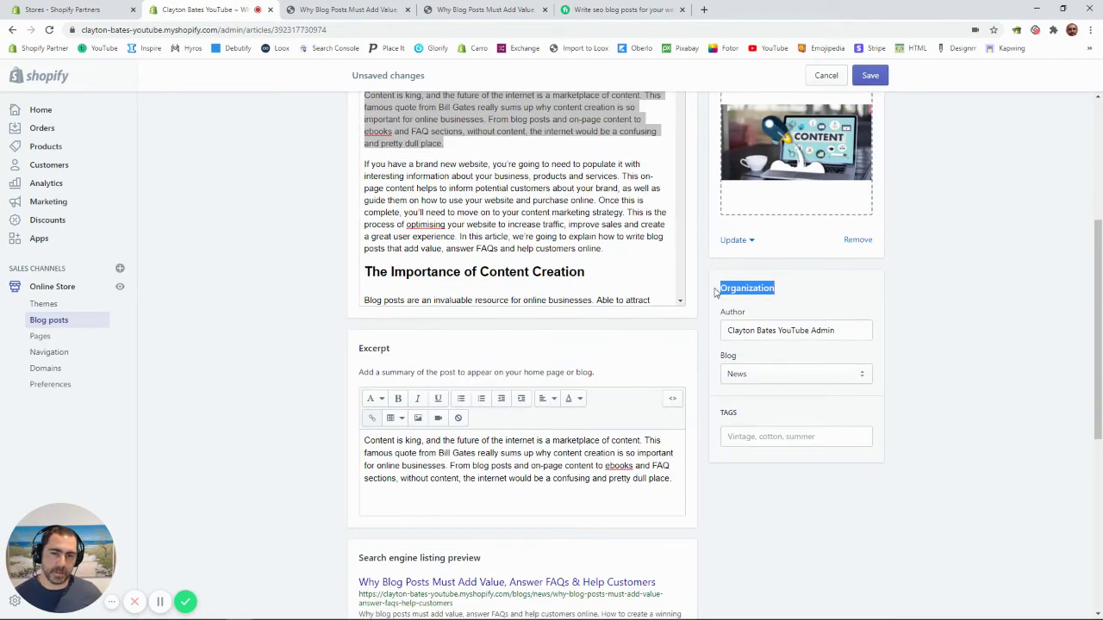
Step: Assign the post to a newly created blog titled 'YouTube'
click(834, 294)
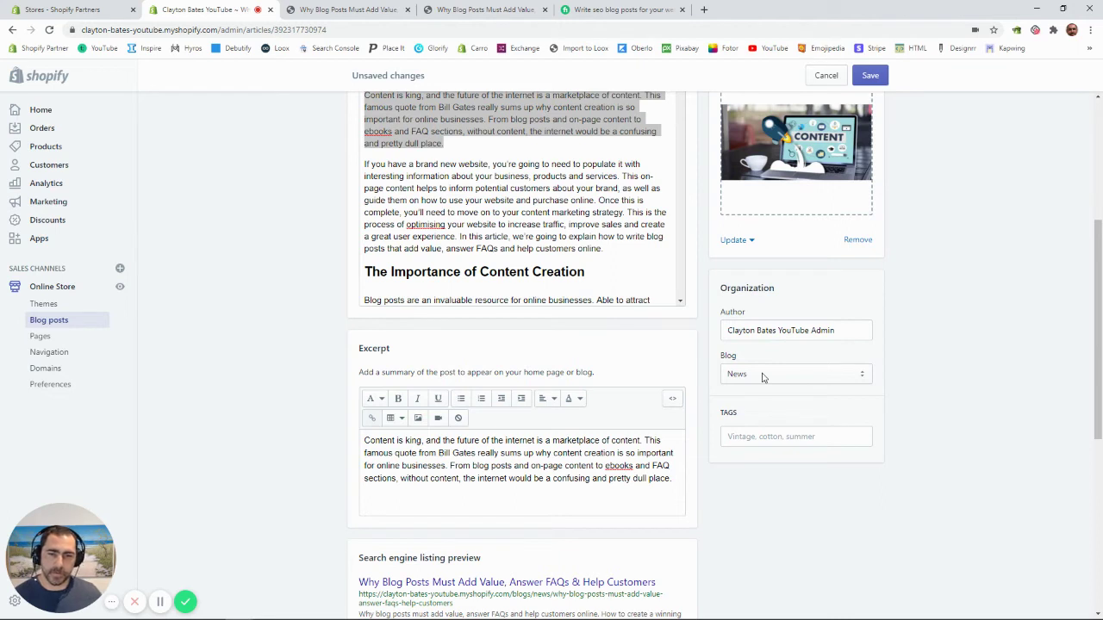
click(763, 374)
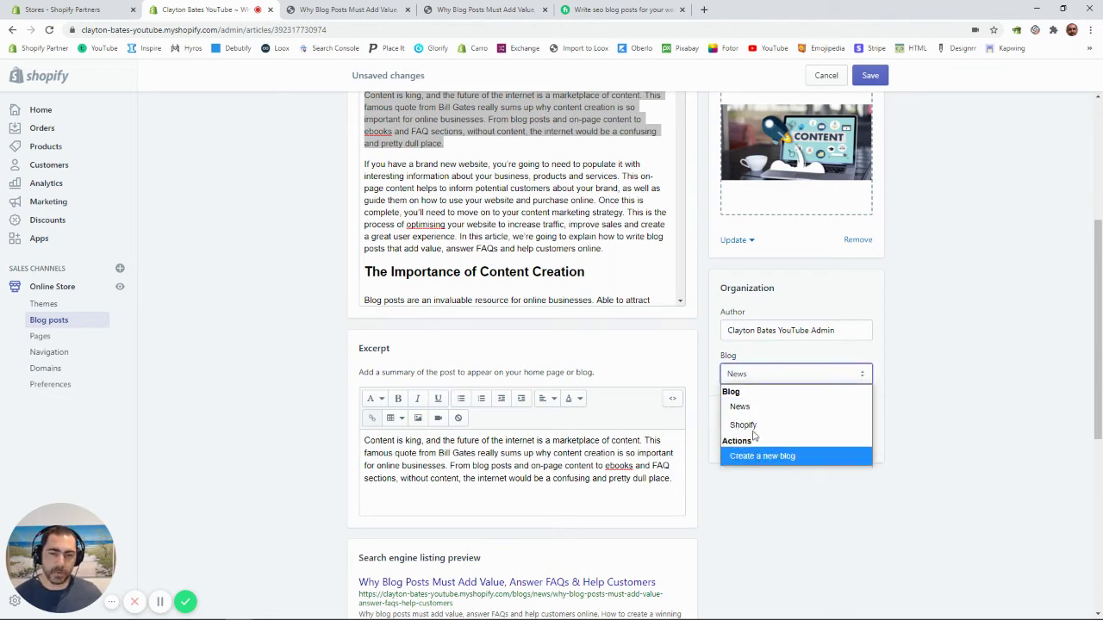
click(774, 458)
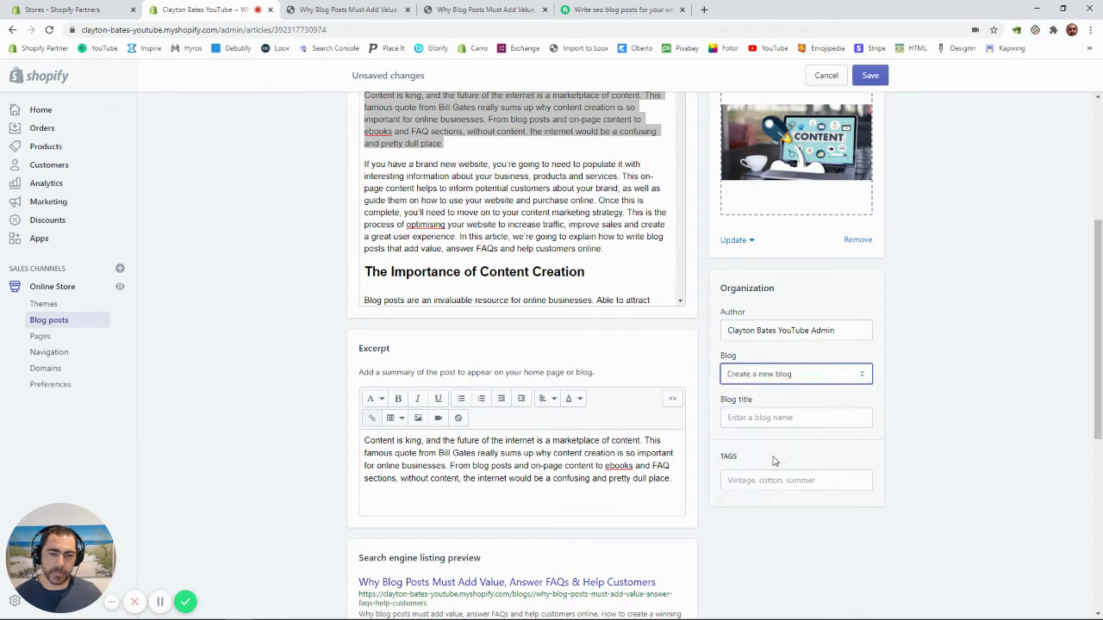
click(762, 417)
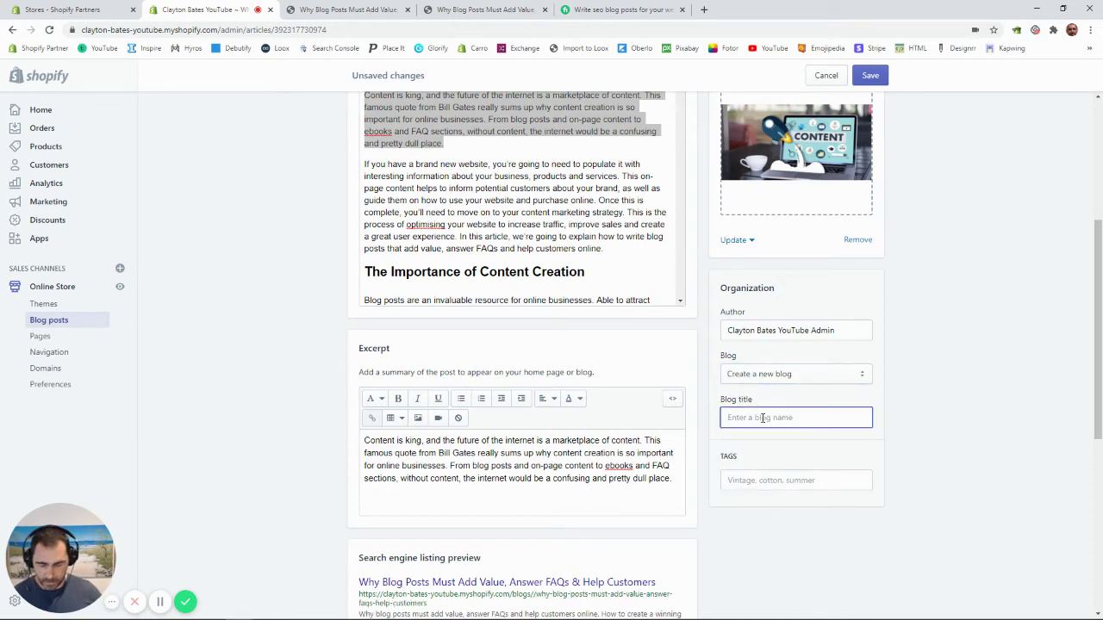
text(YouTube)
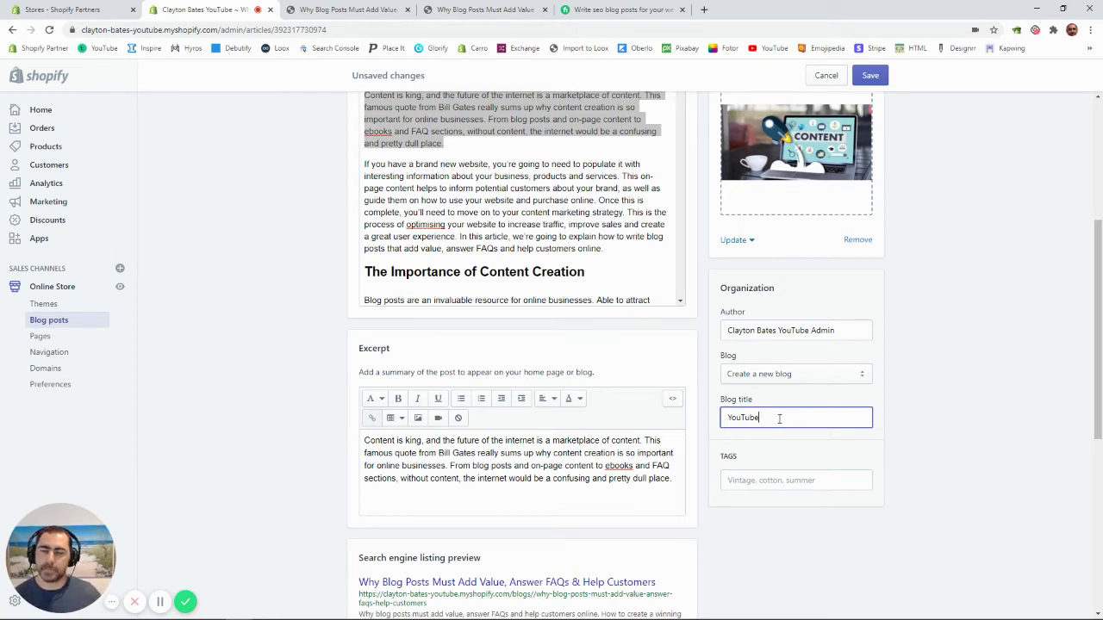
Step: Add the tags 'How To Videos' and 'Blog Posts', then save the post
click(762, 482)
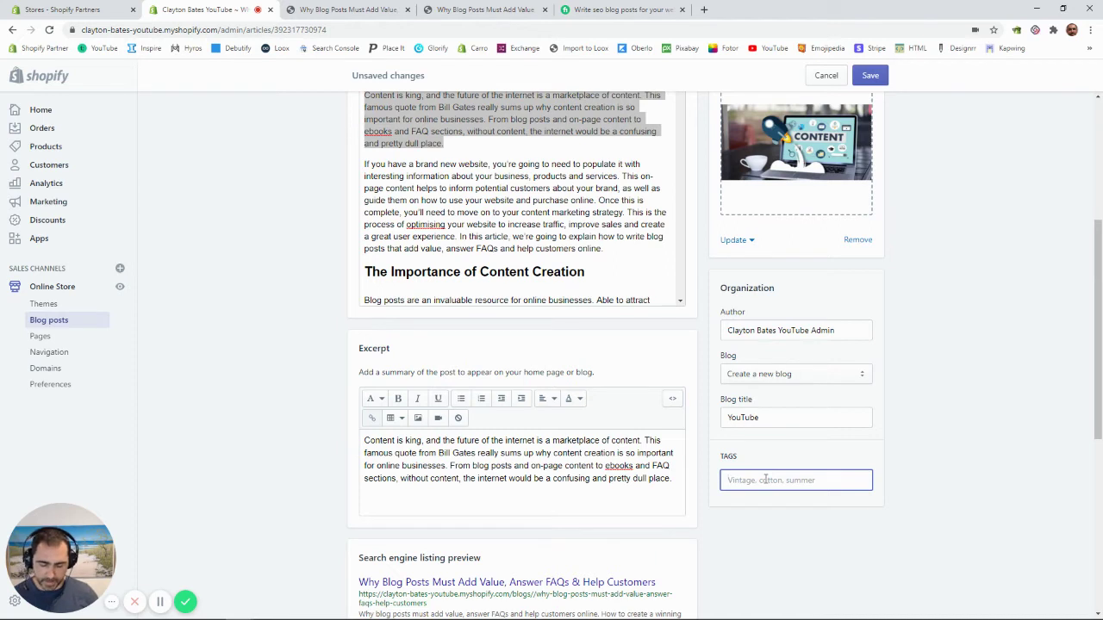
text(Howe)
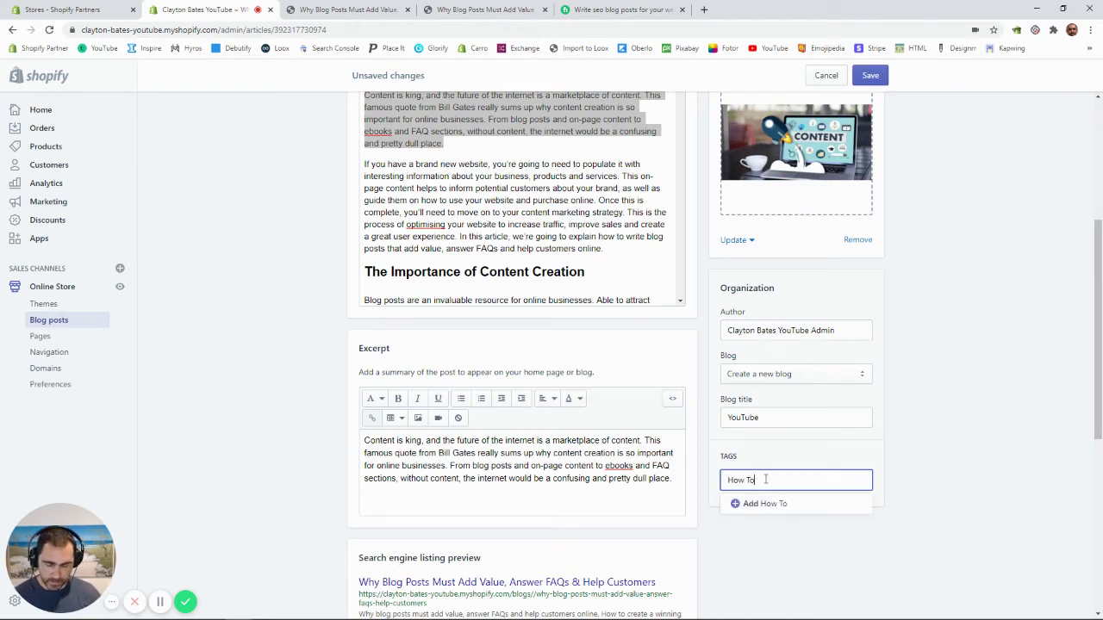
text(To Videos)
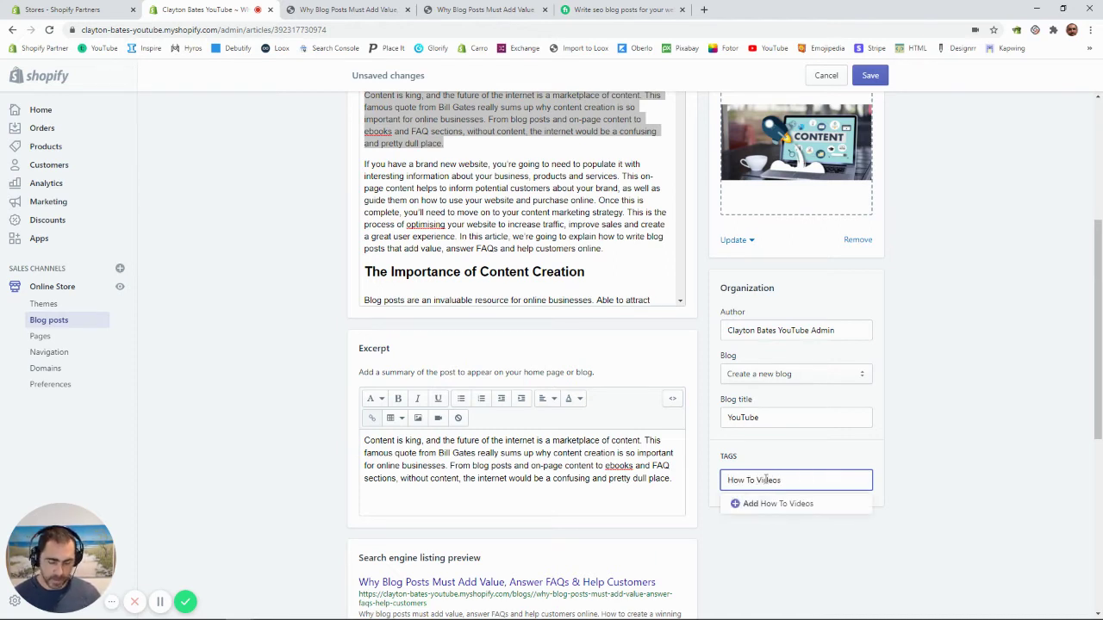
key(Return)
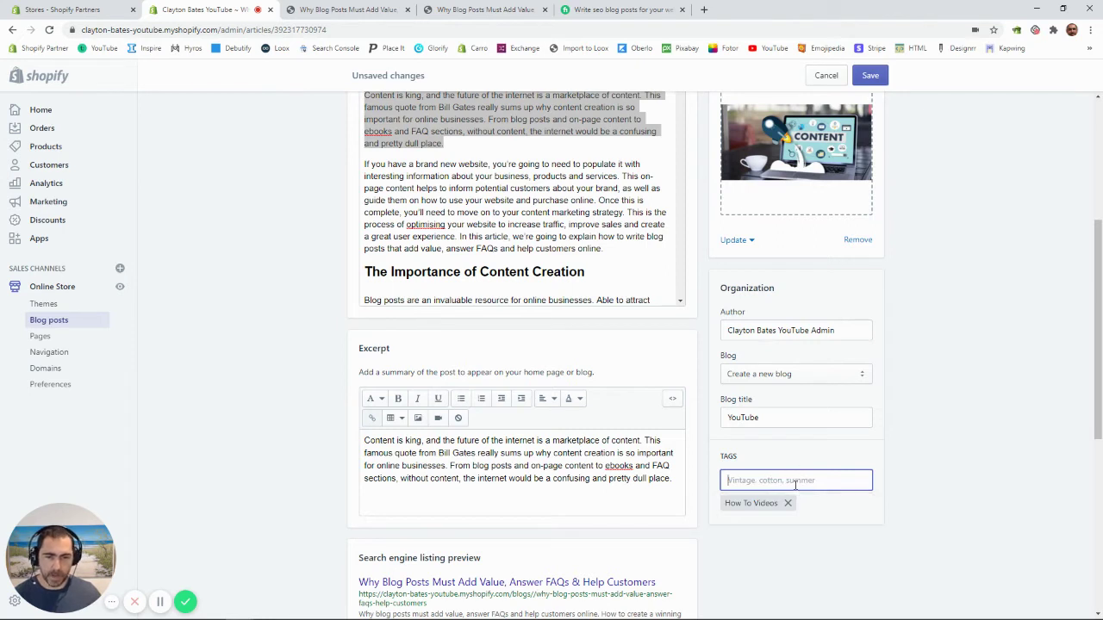
text(How T)
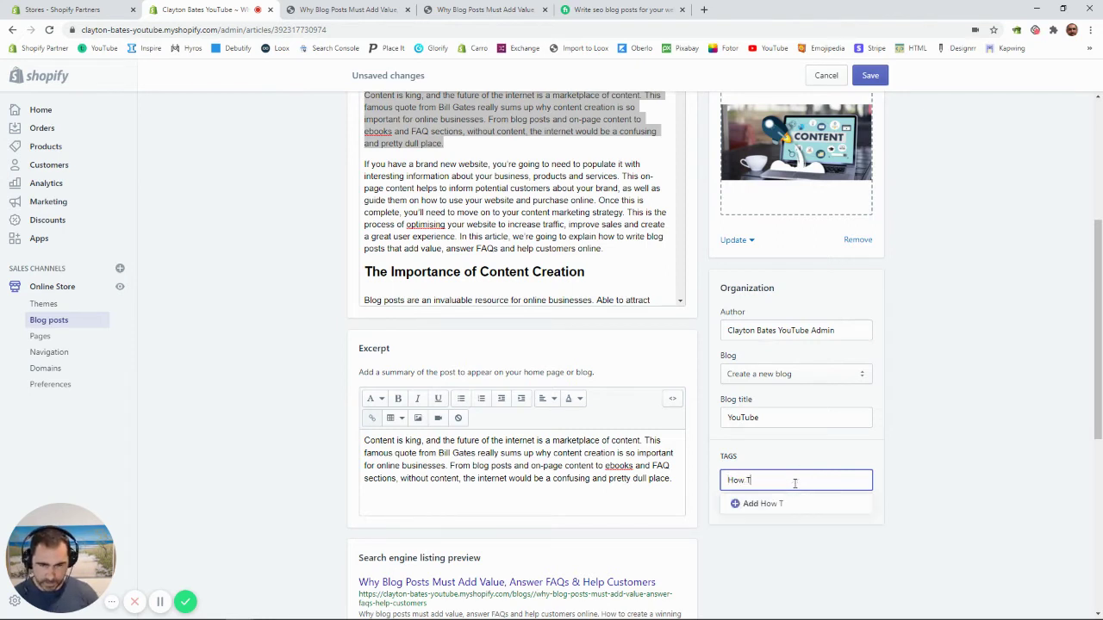
text(o WE)
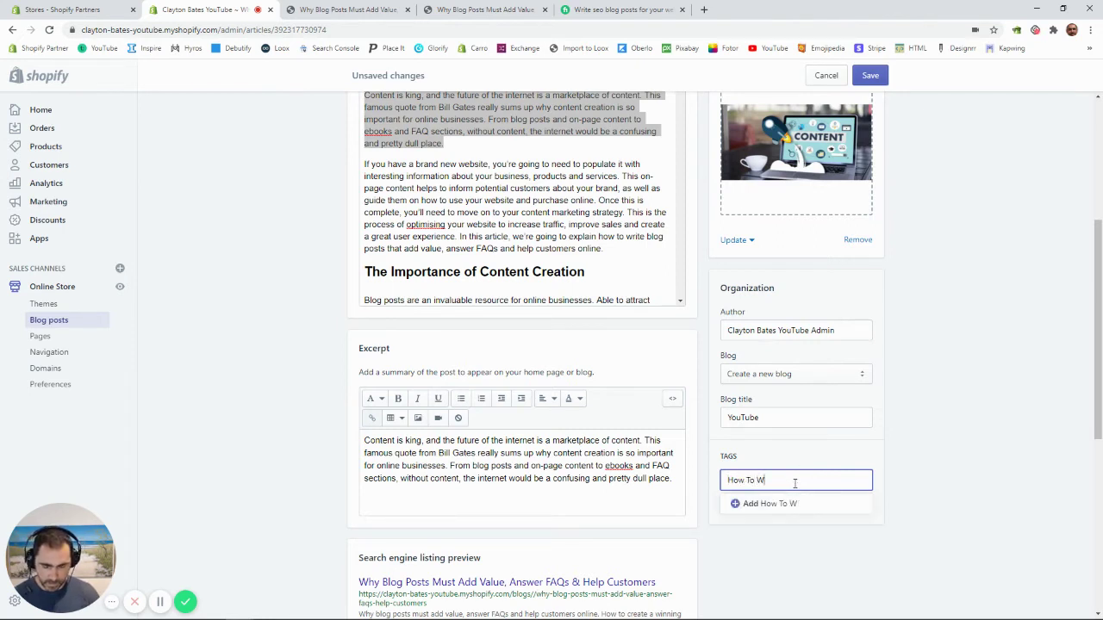
key(BackSpace)
key(BackSpace)
key(BackSpace)
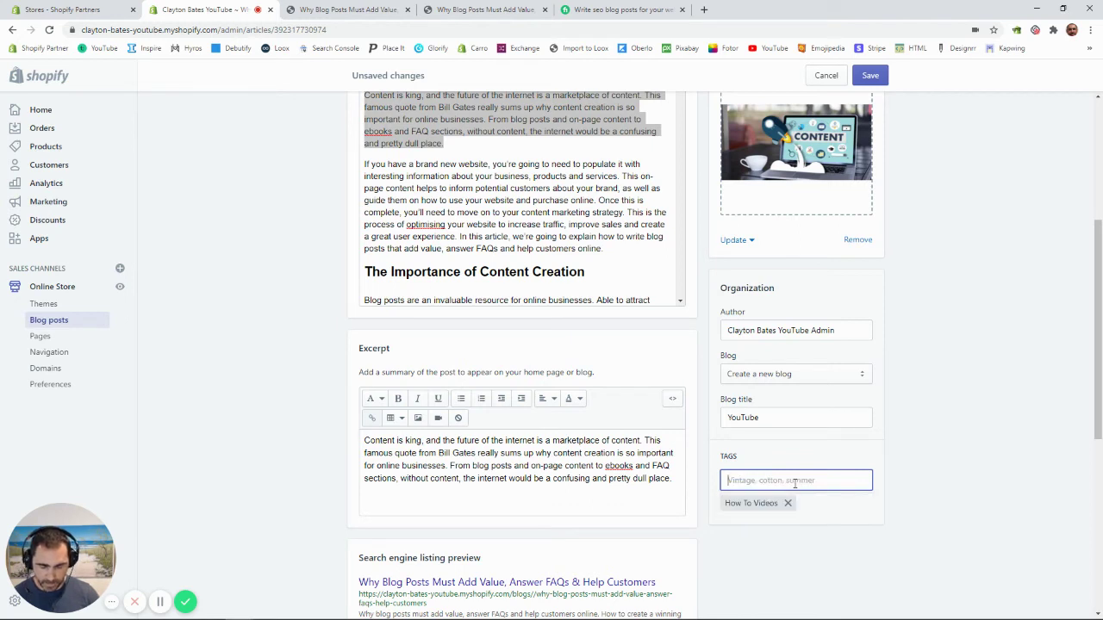
text(Blog)
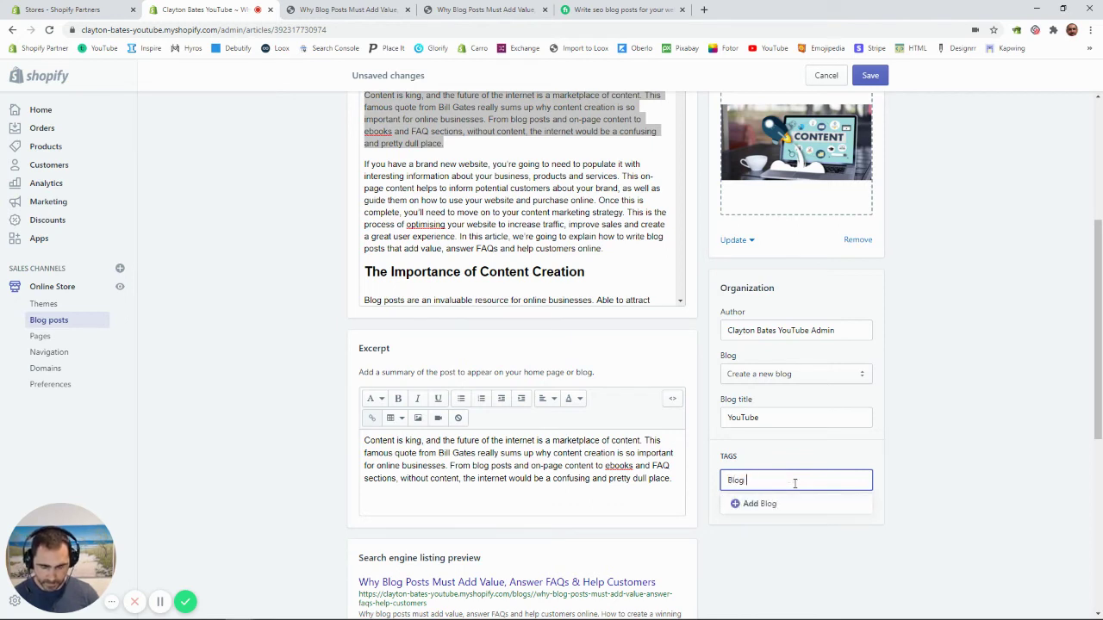
text(oPosts)
key(Return)
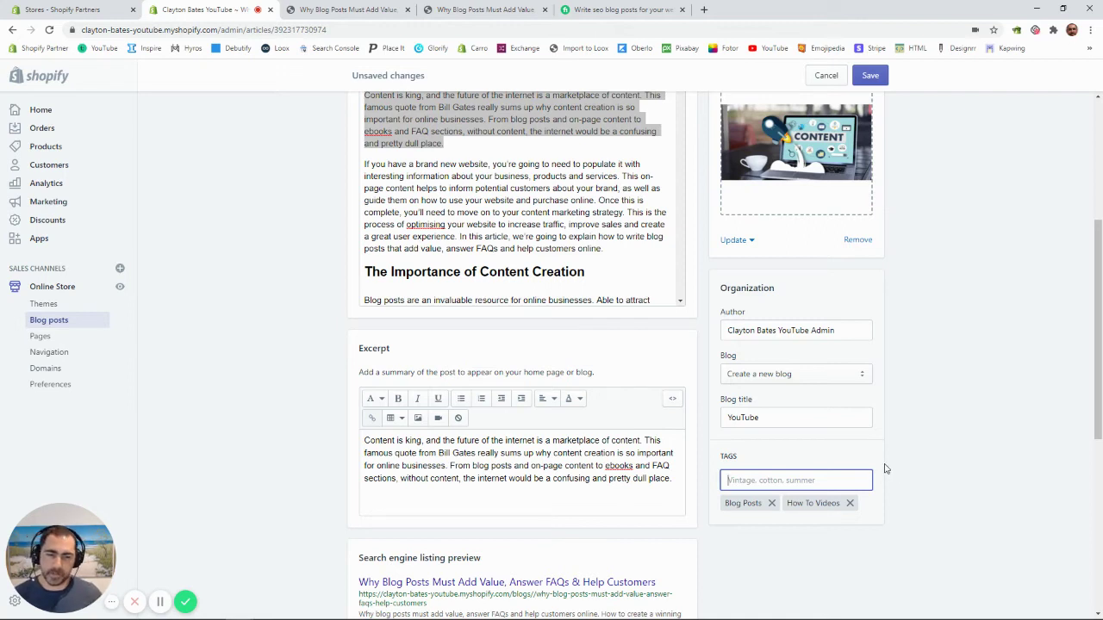
click(875, 76)
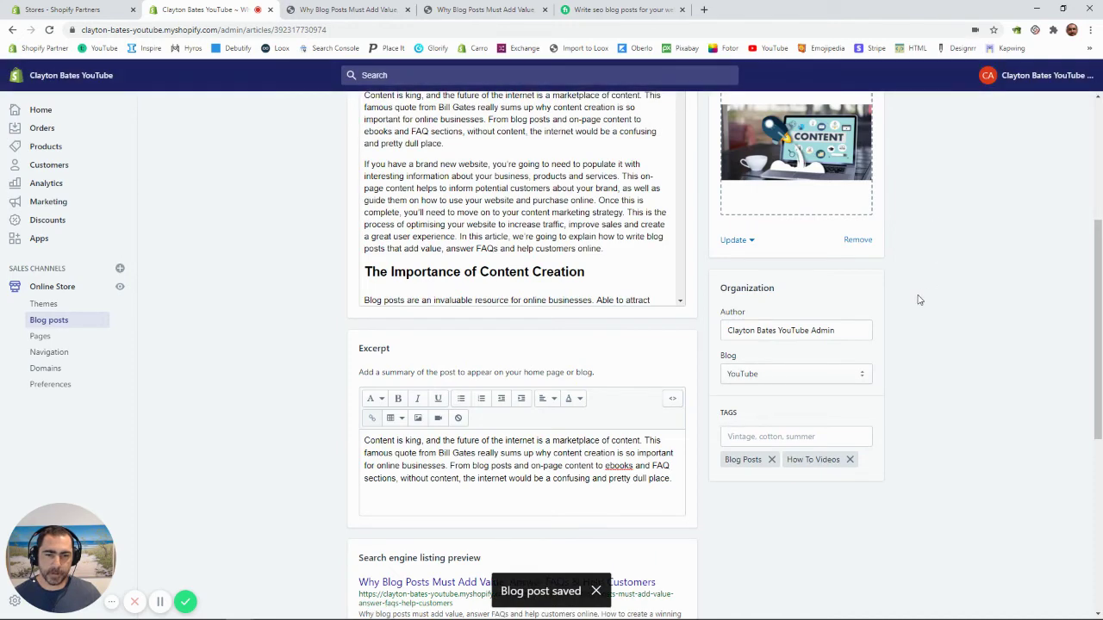
Step: Delete the News and Shopify blogs from Manage blogs
scroll(917, 299, up, 1)
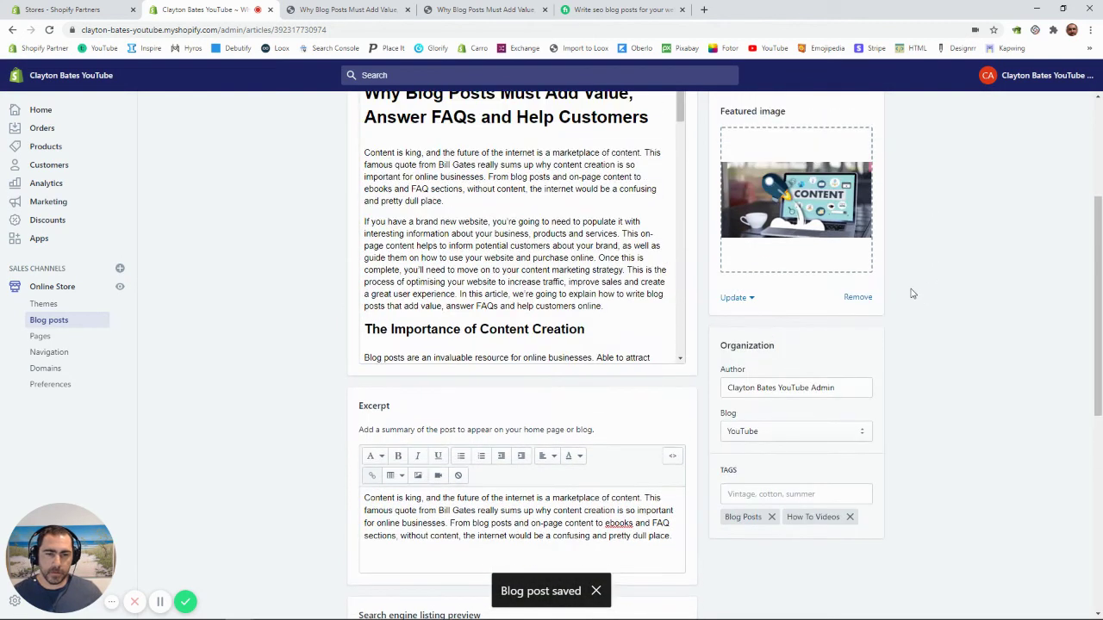
click(72, 321)
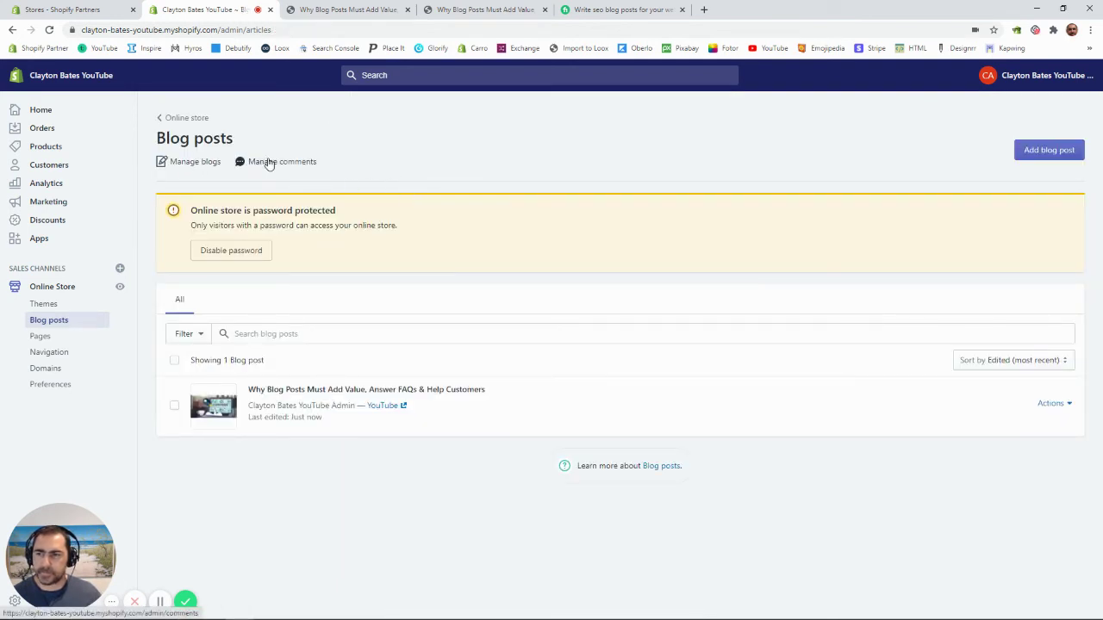
click(197, 163)
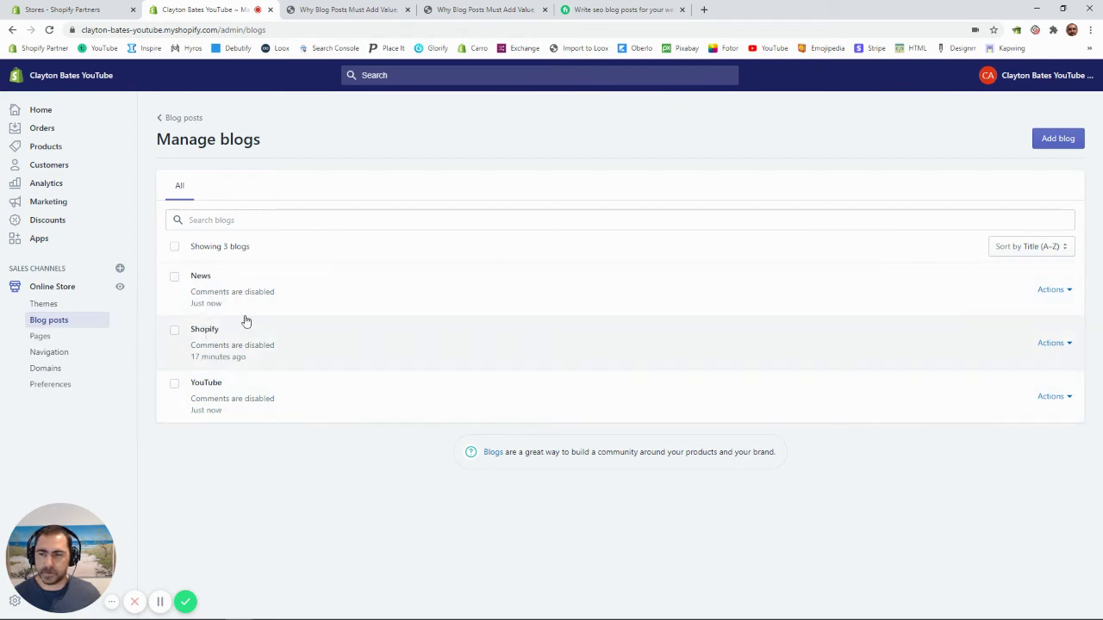
click(175, 277)
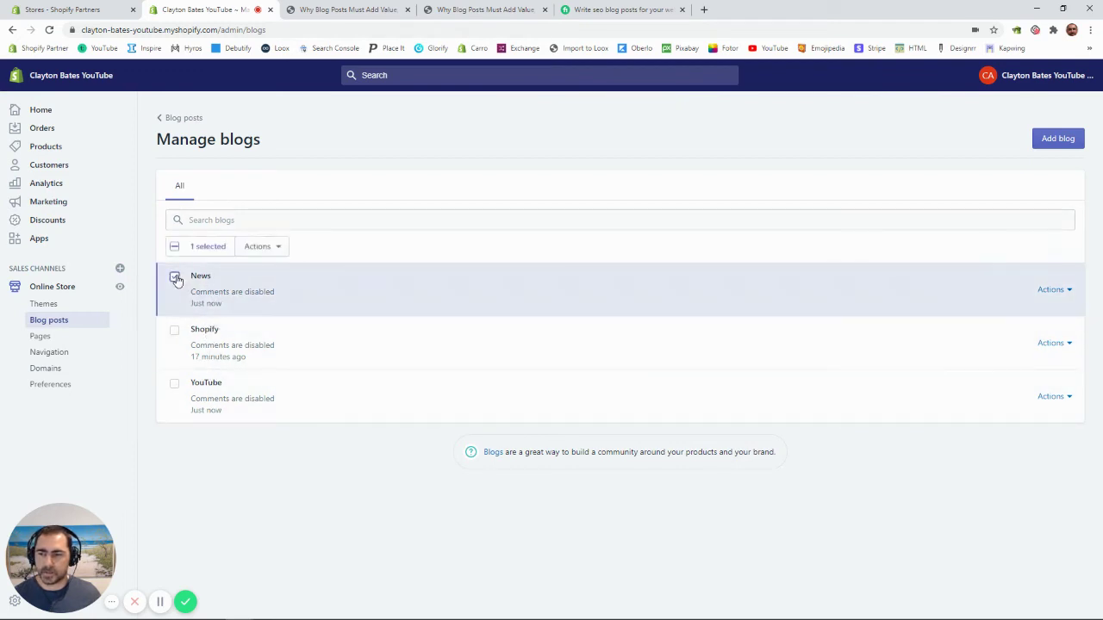
click(174, 331)
click(266, 248)
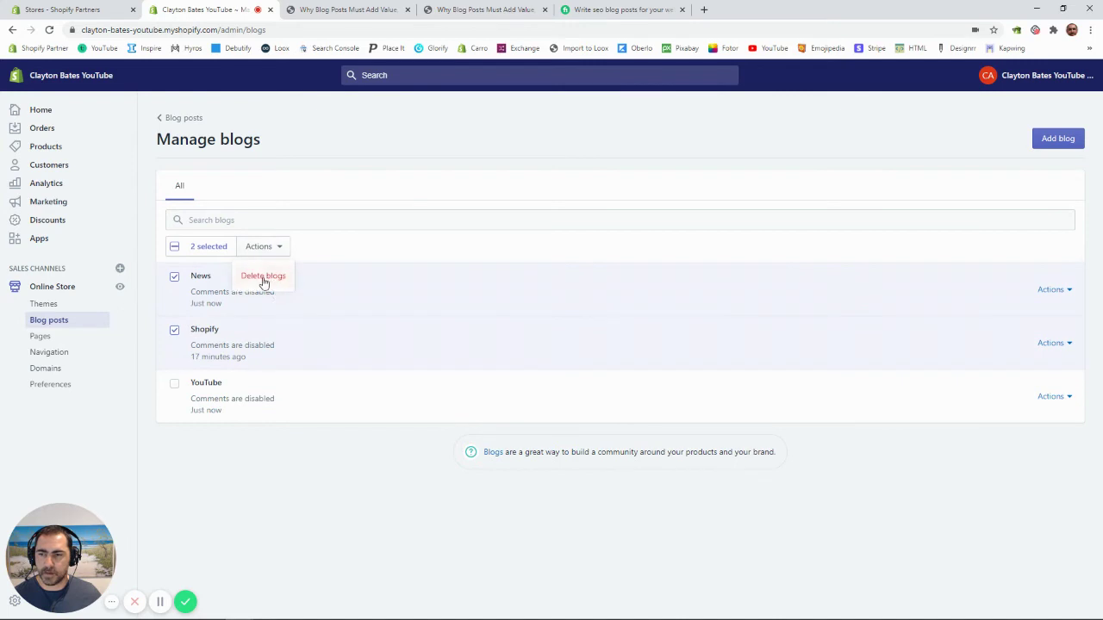
click(263, 276)
click(670, 377)
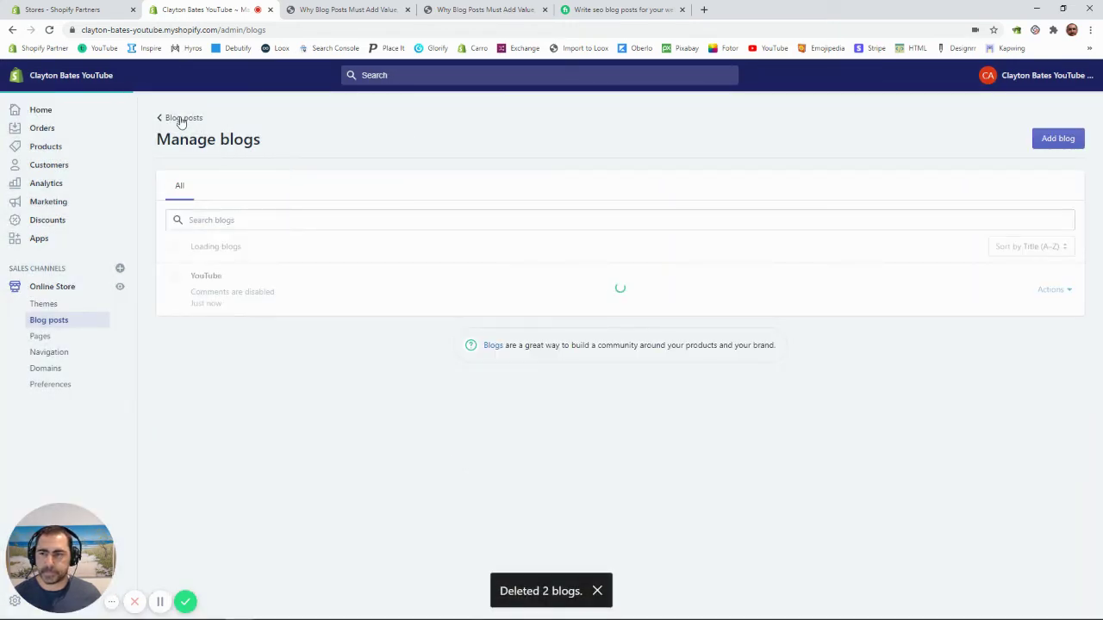
Step: Look at the Manage comments page, then return to the Blog posts list
click(181, 119)
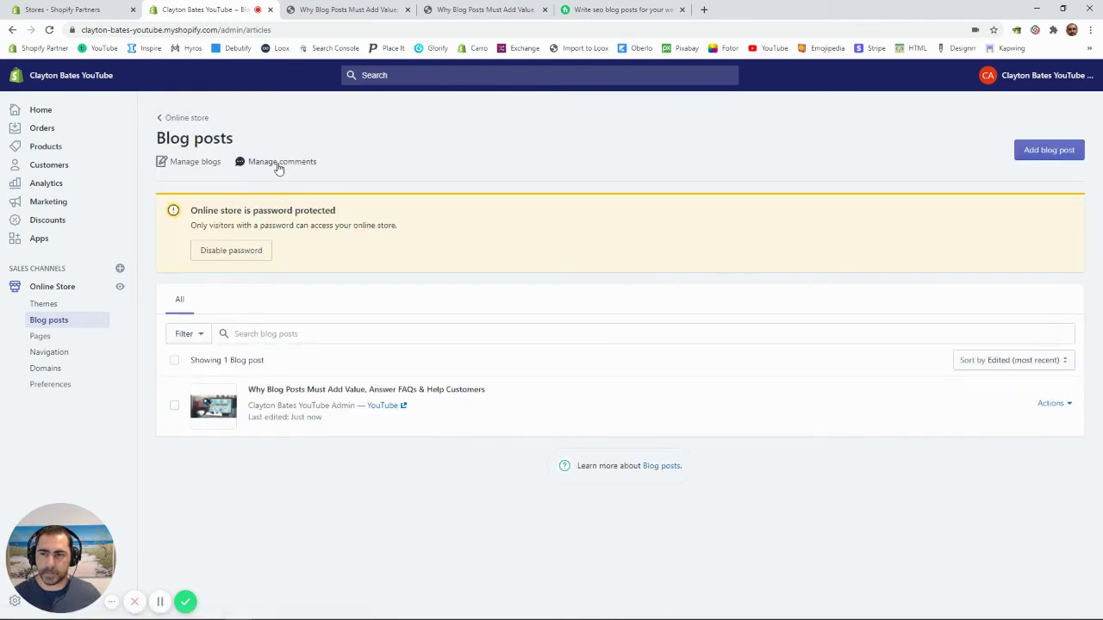
click(274, 165)
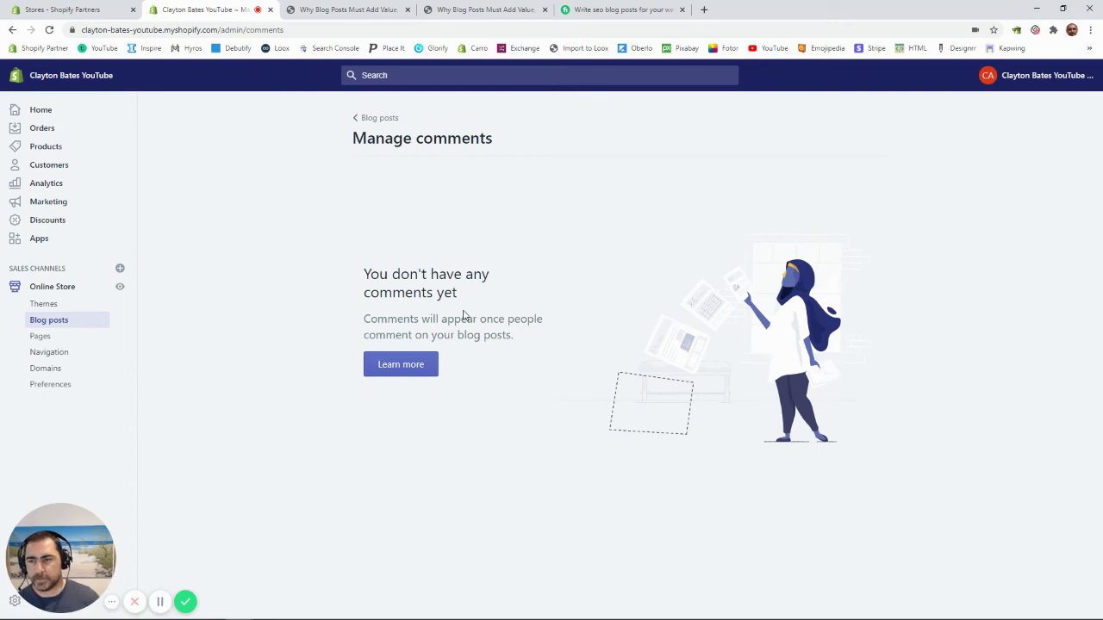
click(380, 118)
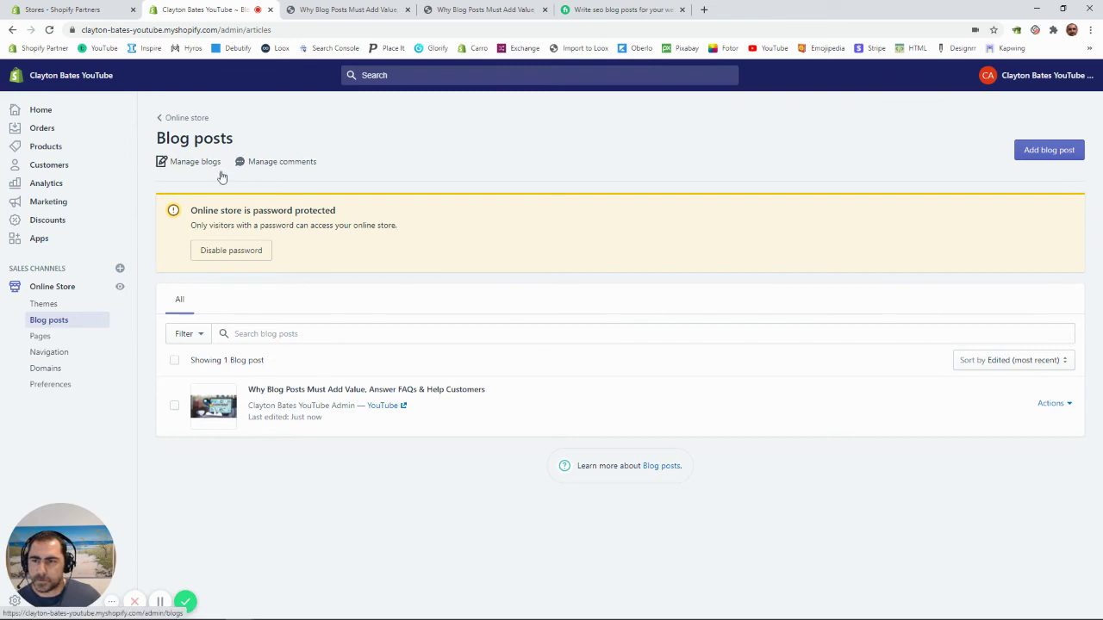
Step: Go to Settings > Account and staff and start adding a staff account
drag(117, 549, 230, 530)
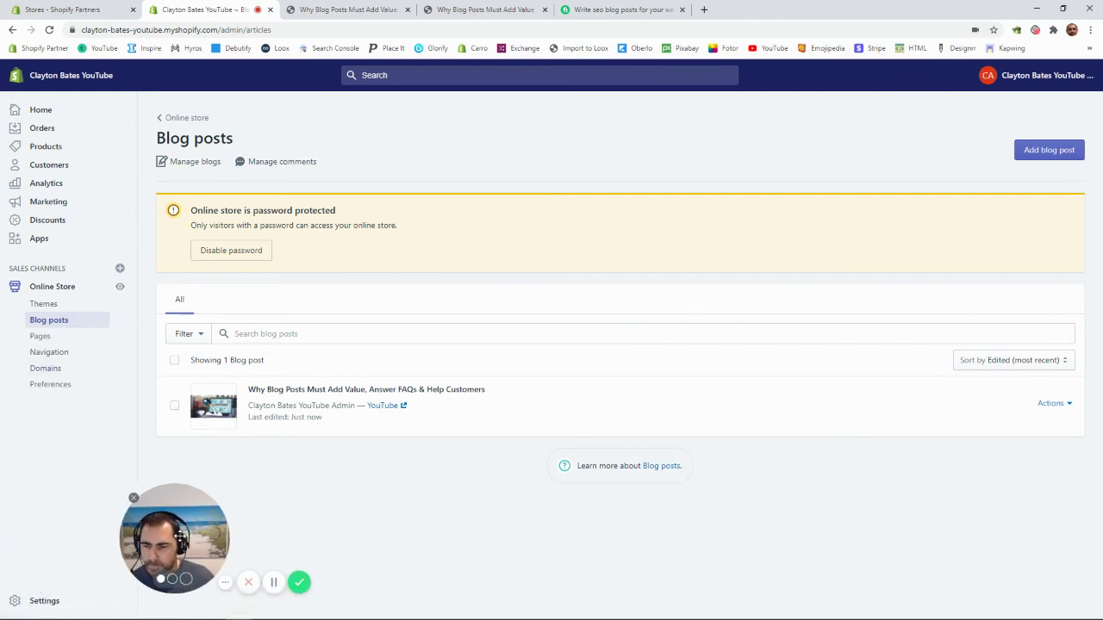
click(69, 601)
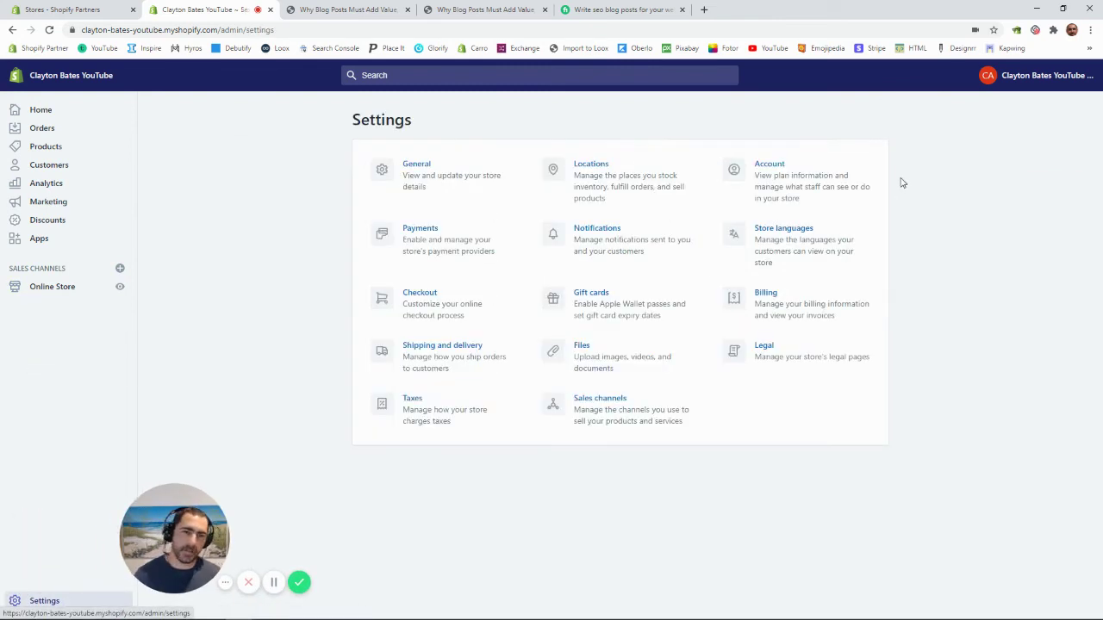
click(769, 170)
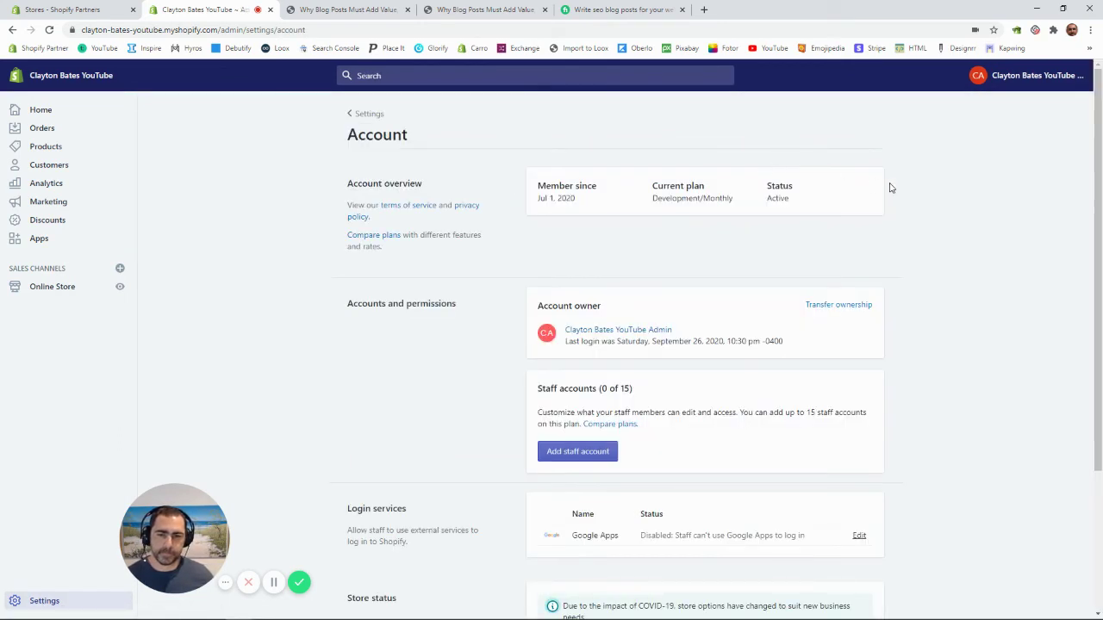
scroll(862, 206, down, 2)
click(579, 343)
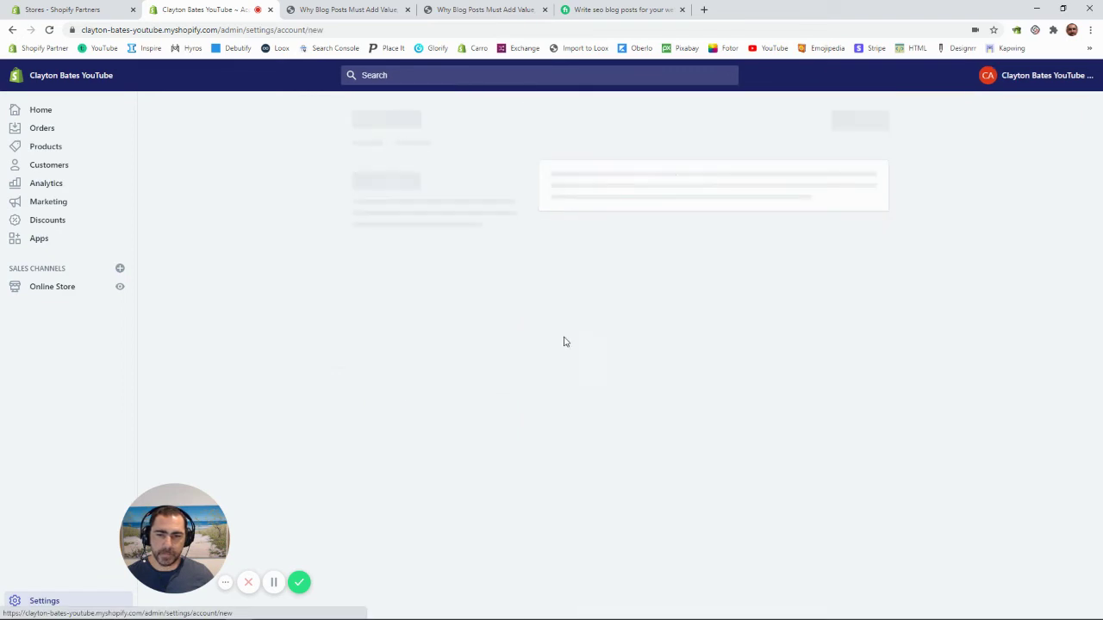
Step: Enter the staff member's first name, last name and e-mail, and send the invite
click(567, 195)
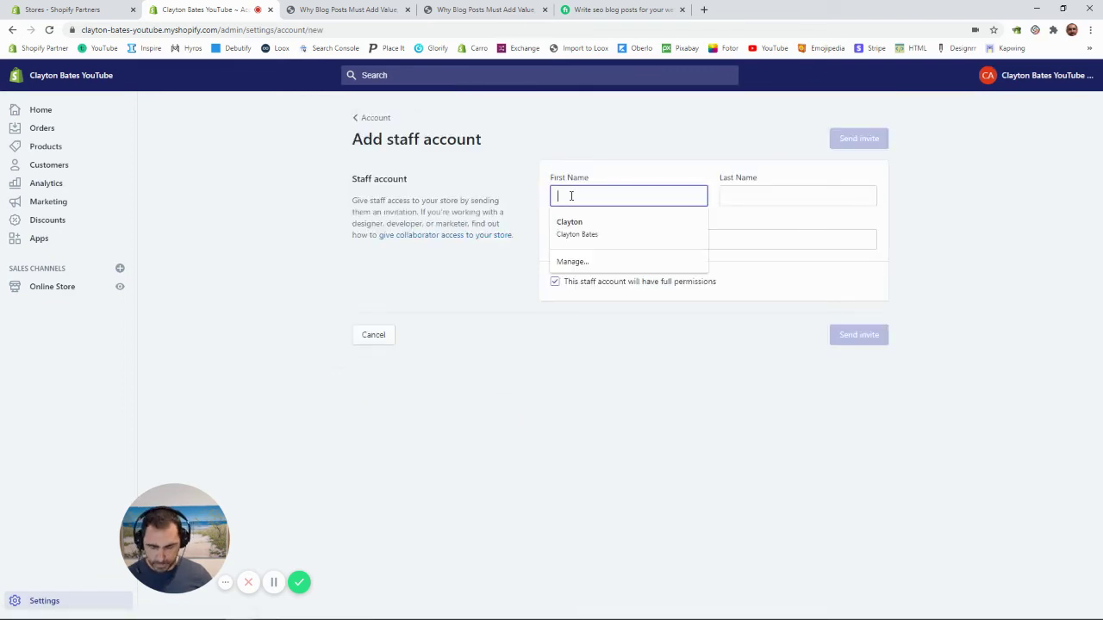
text(Clayton)
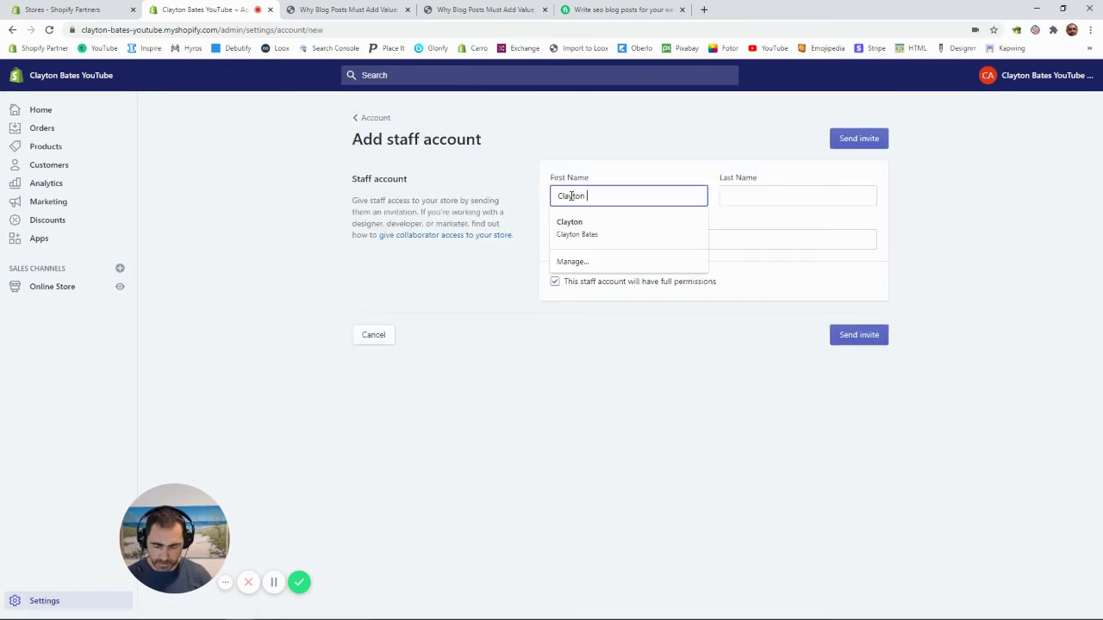
key(Tab)
text(Ba)
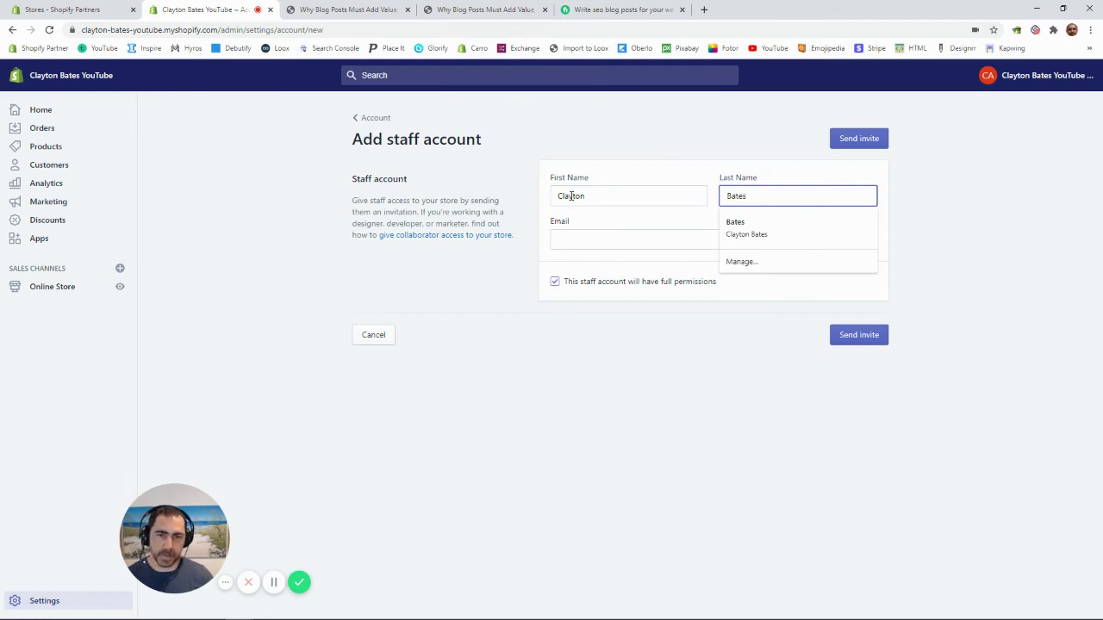
click(572, 239)
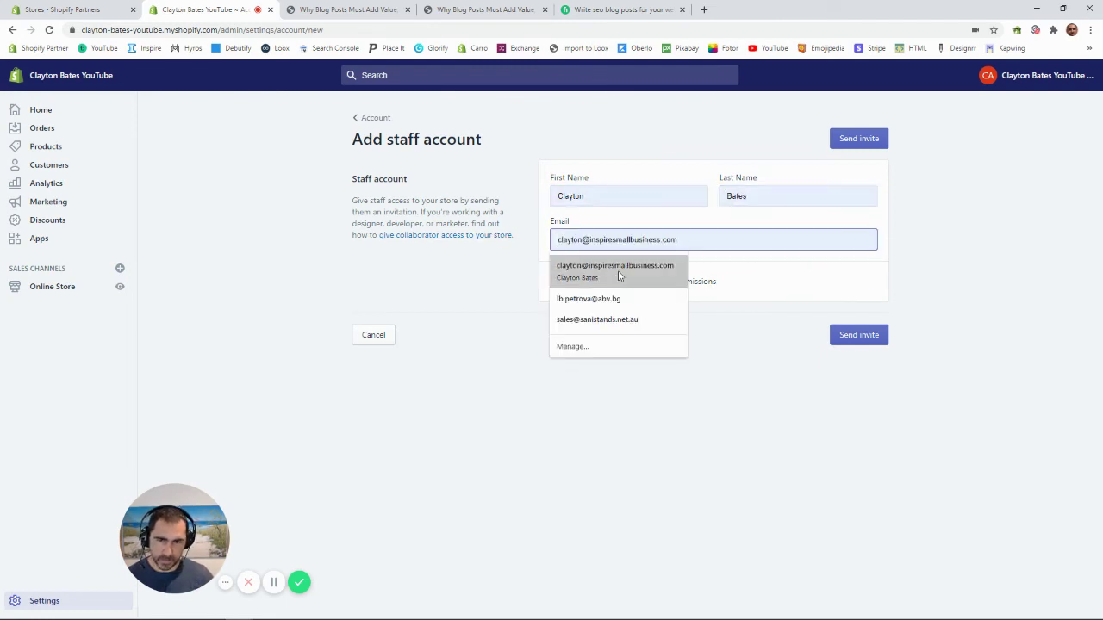
click(617, 274)
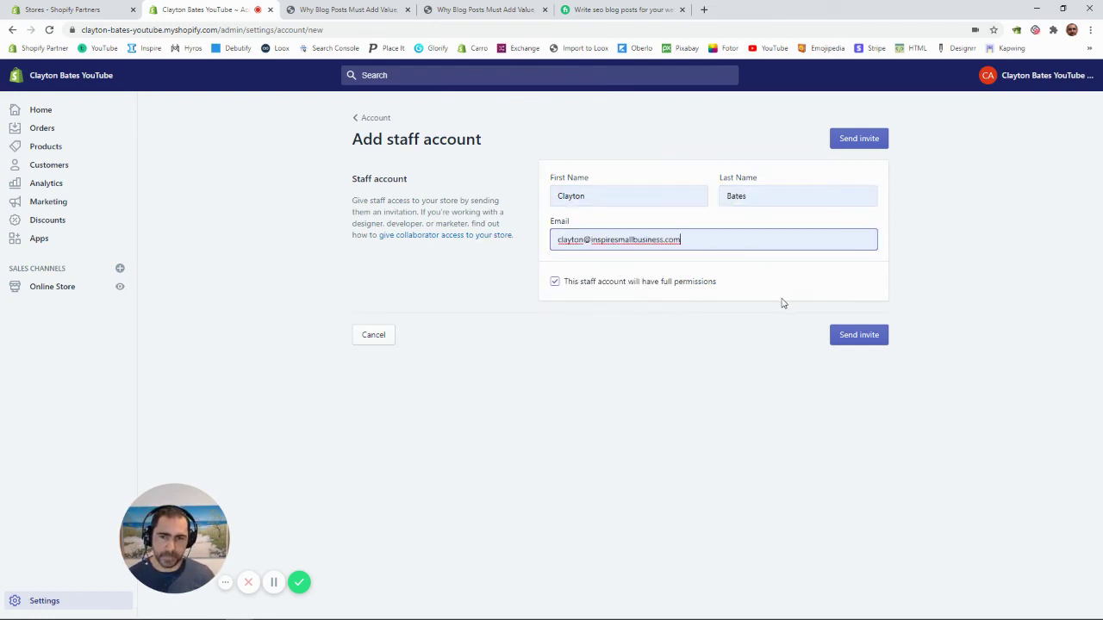
click(859, 335)
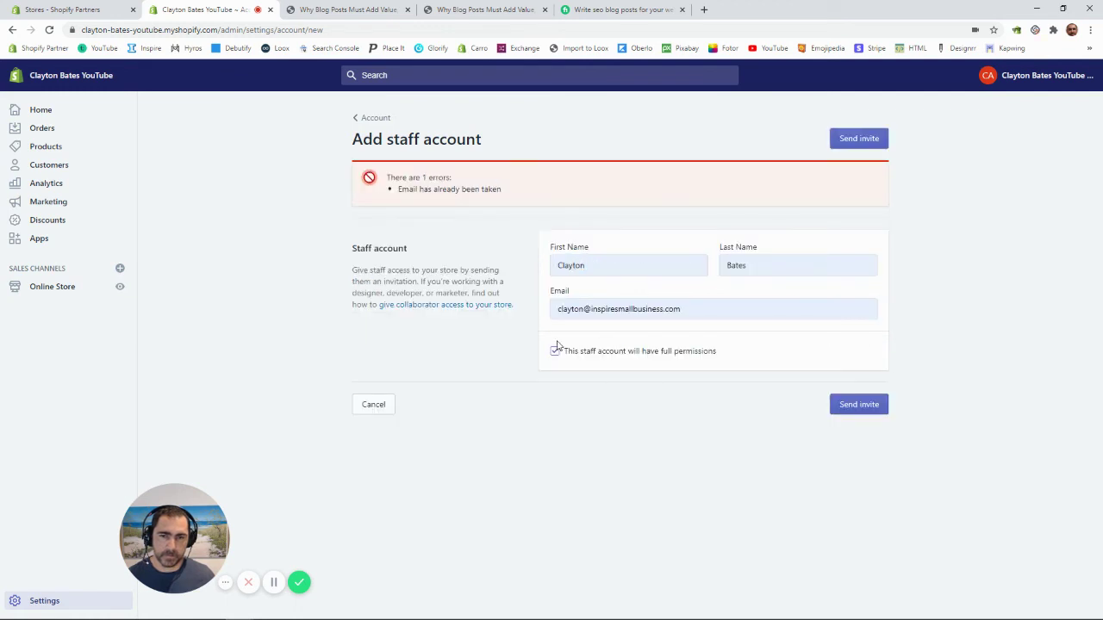
Step: Replace the e-mail's domain with an untaken one and resend the invitation
click(612, 308)
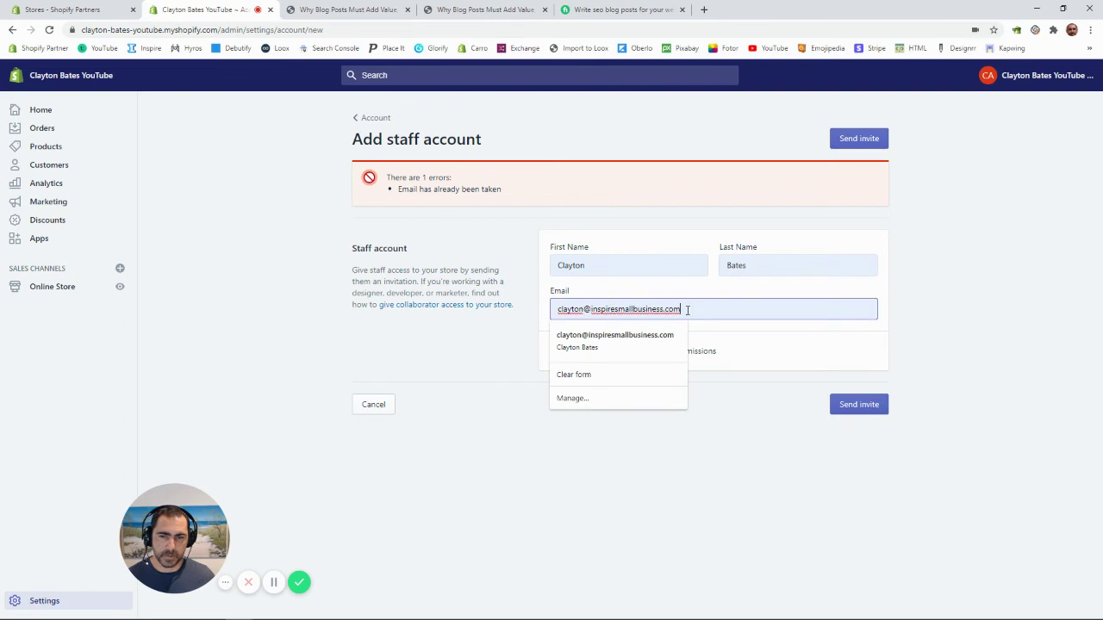
drag(681, 307, 590, 309)
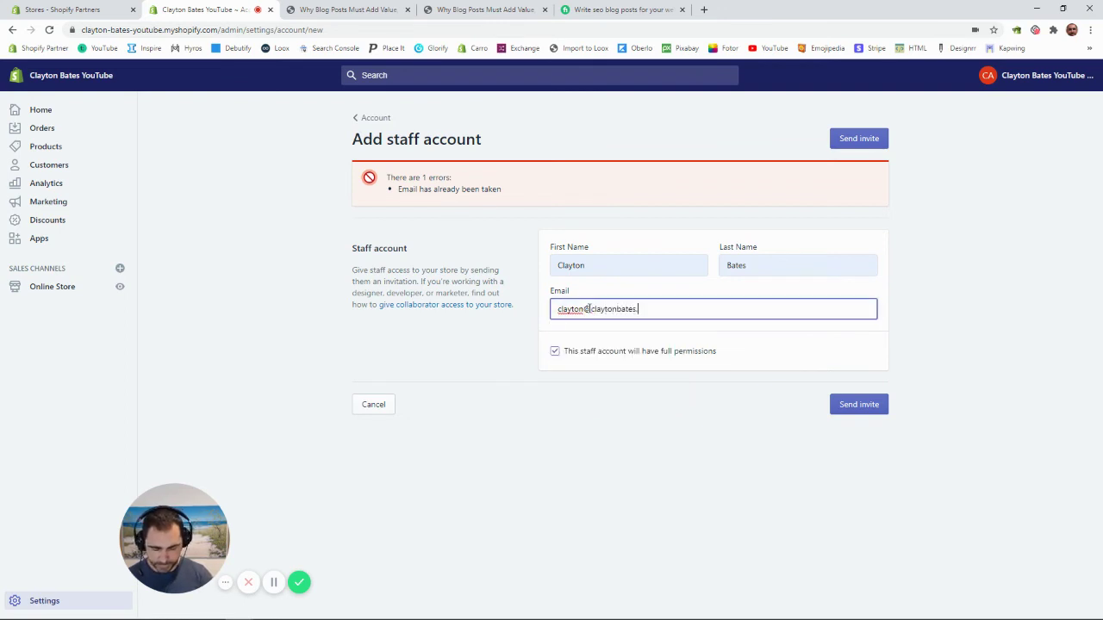
click(869, 402)
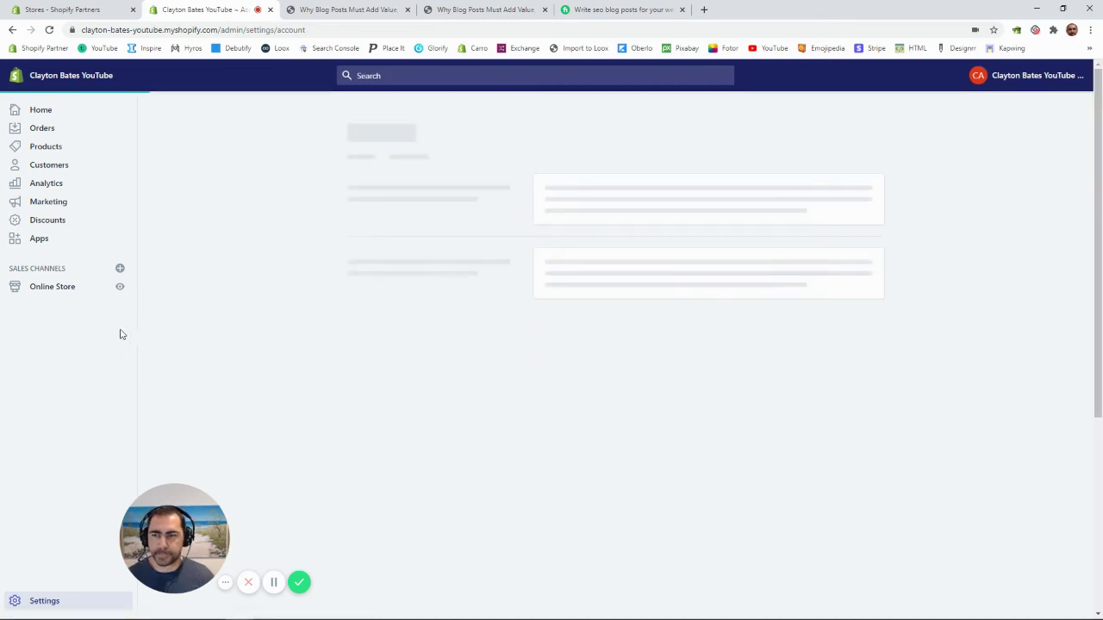
Step: Open the existing blog post from Online Store > Blog posts
click(69, 289)
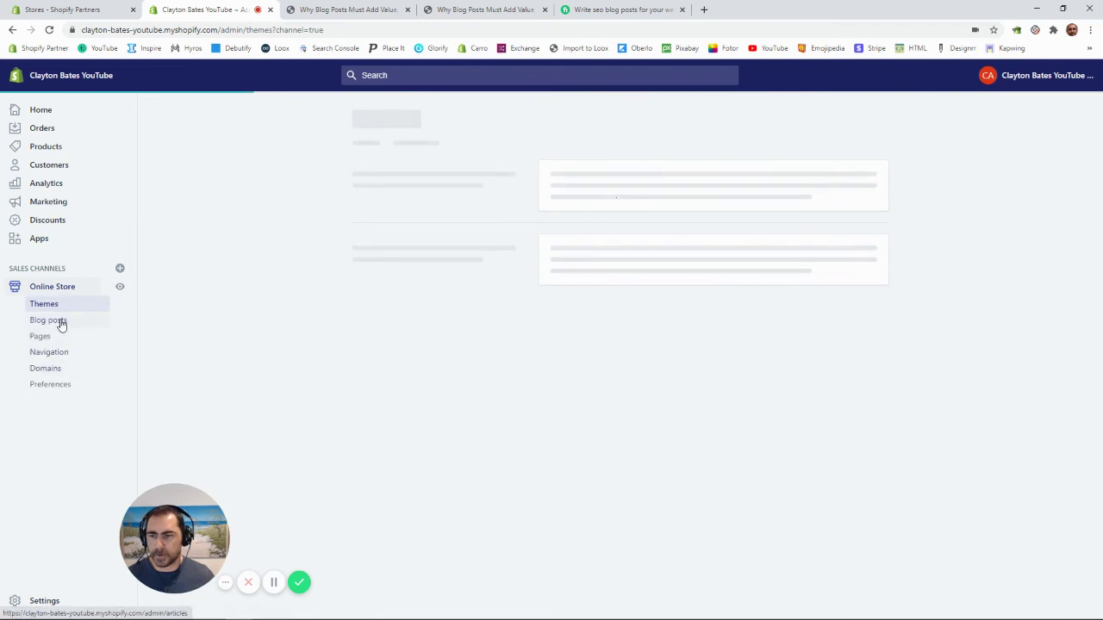
click(60, 322)
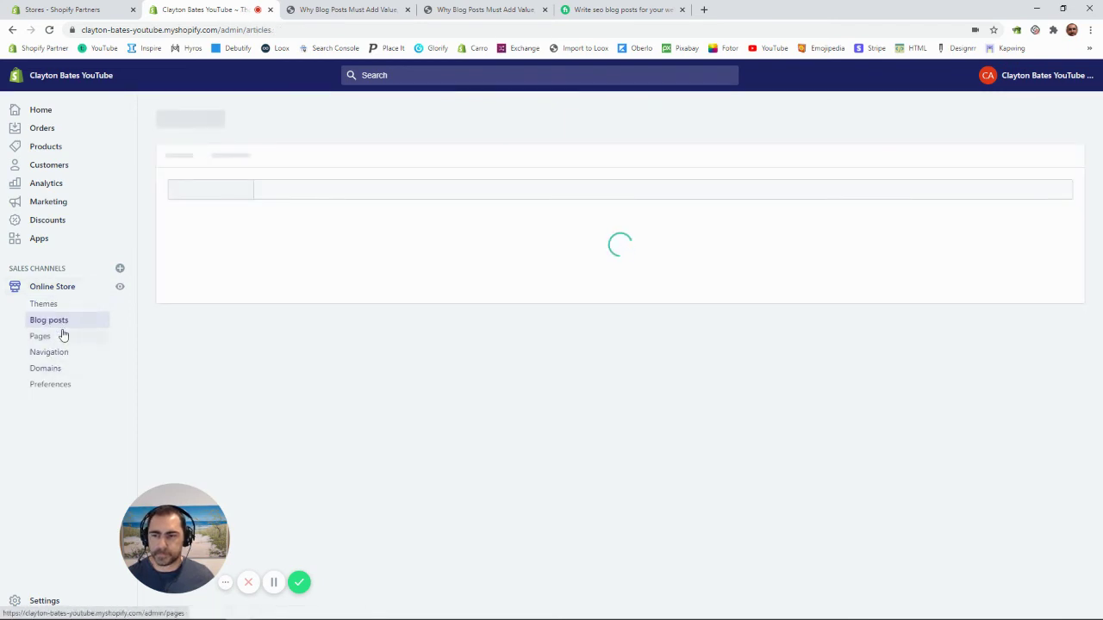
click(316, 390)
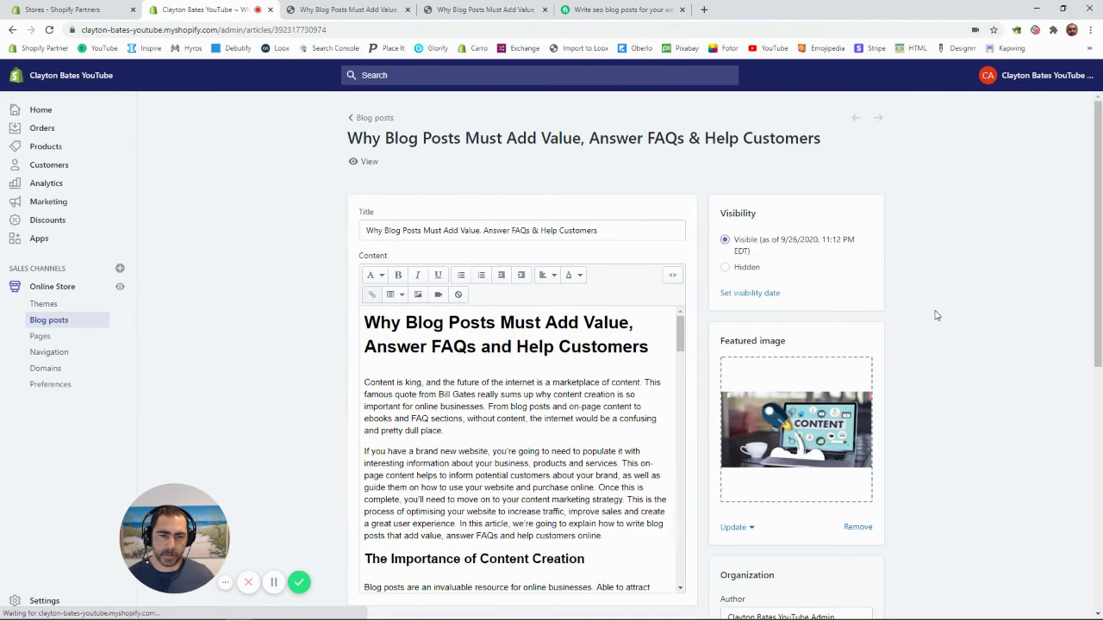
scroll(938, 315, down, 3)
Step: Replace the author with the new staff member's full name and save the post
click(845, 330)
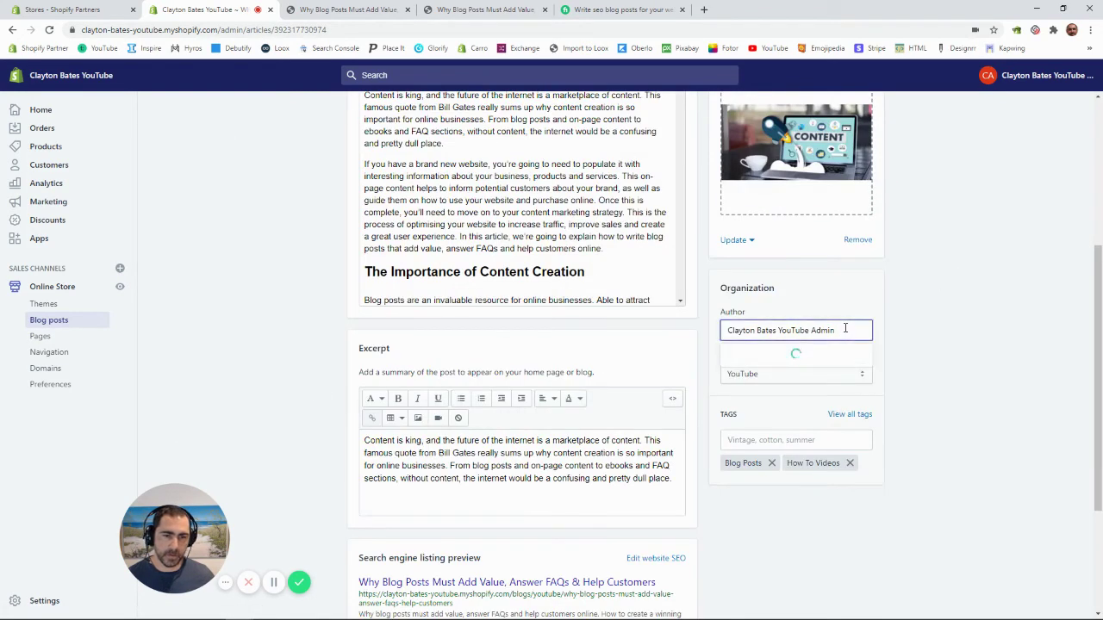
drag(846, 330, 709, 333)
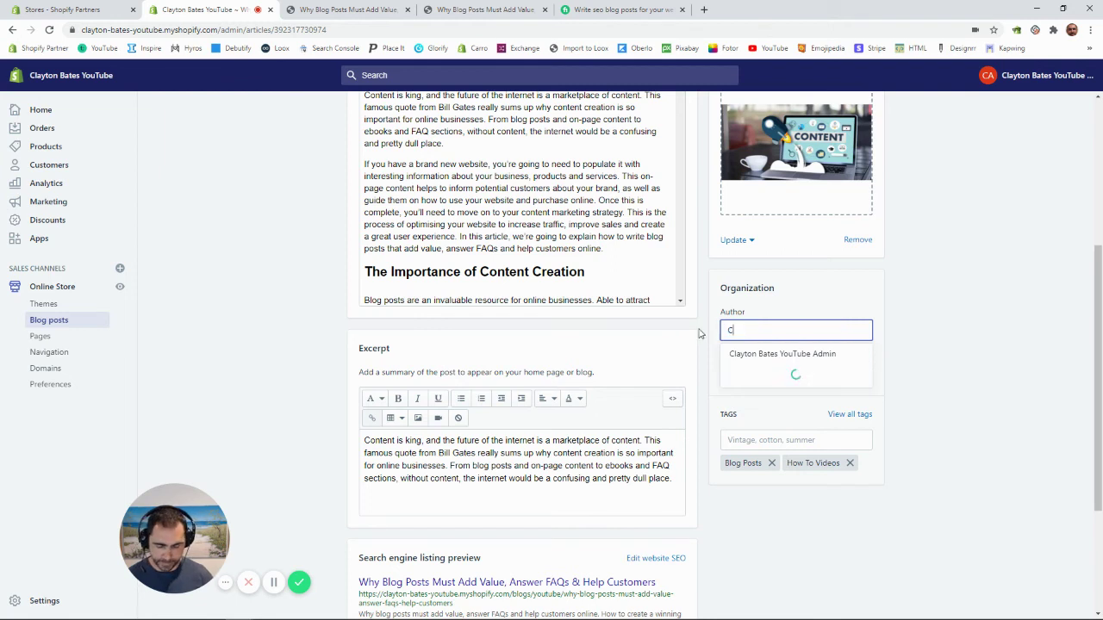
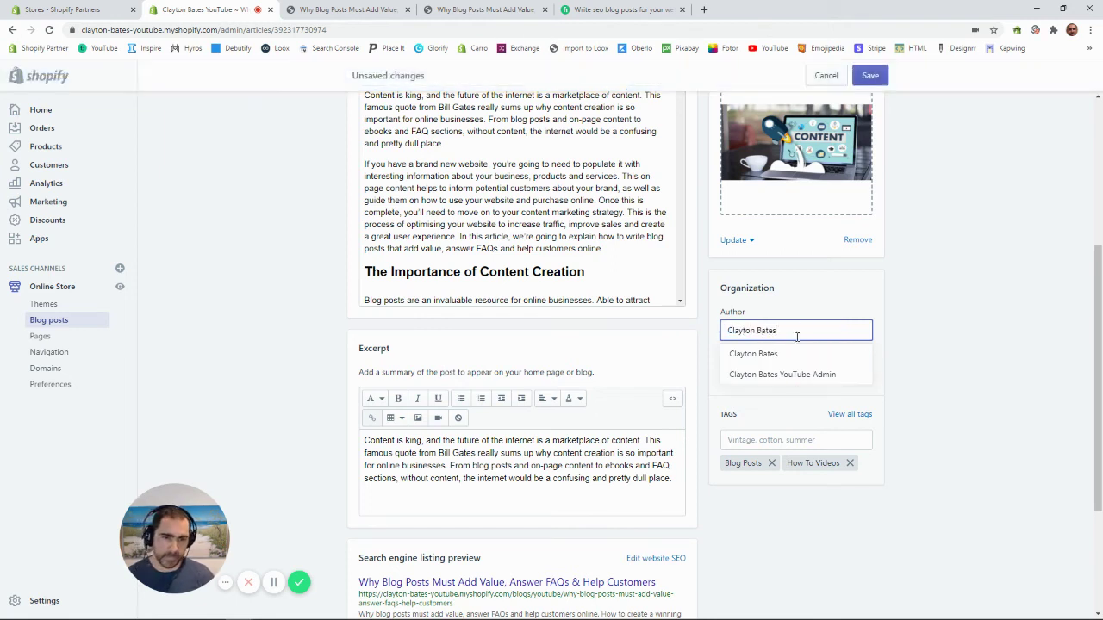
click(787, 357)
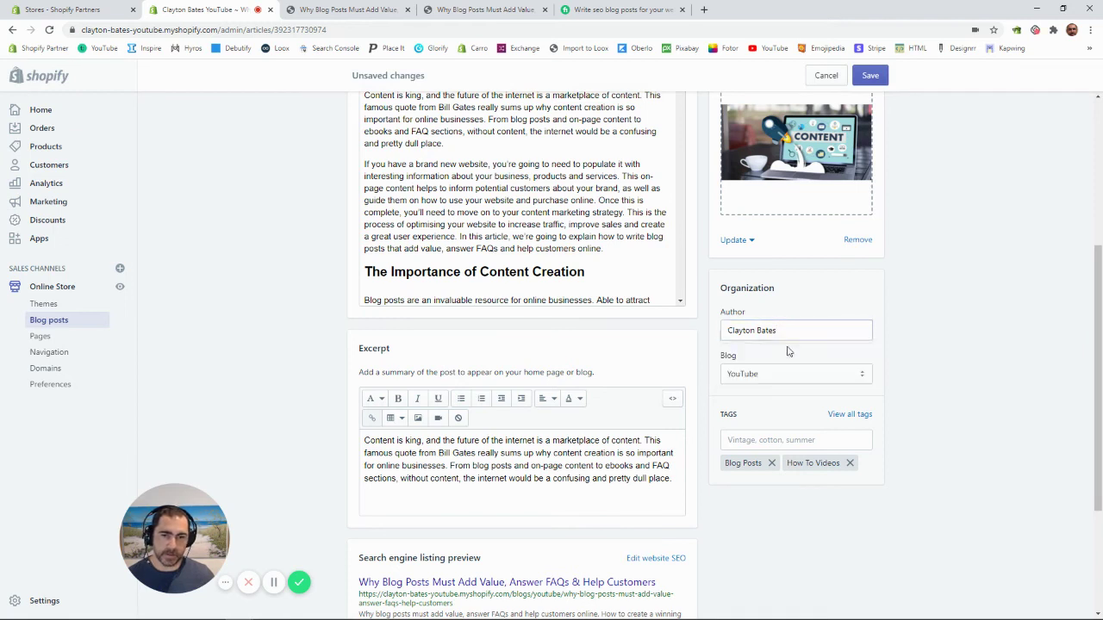
click(877, 78)
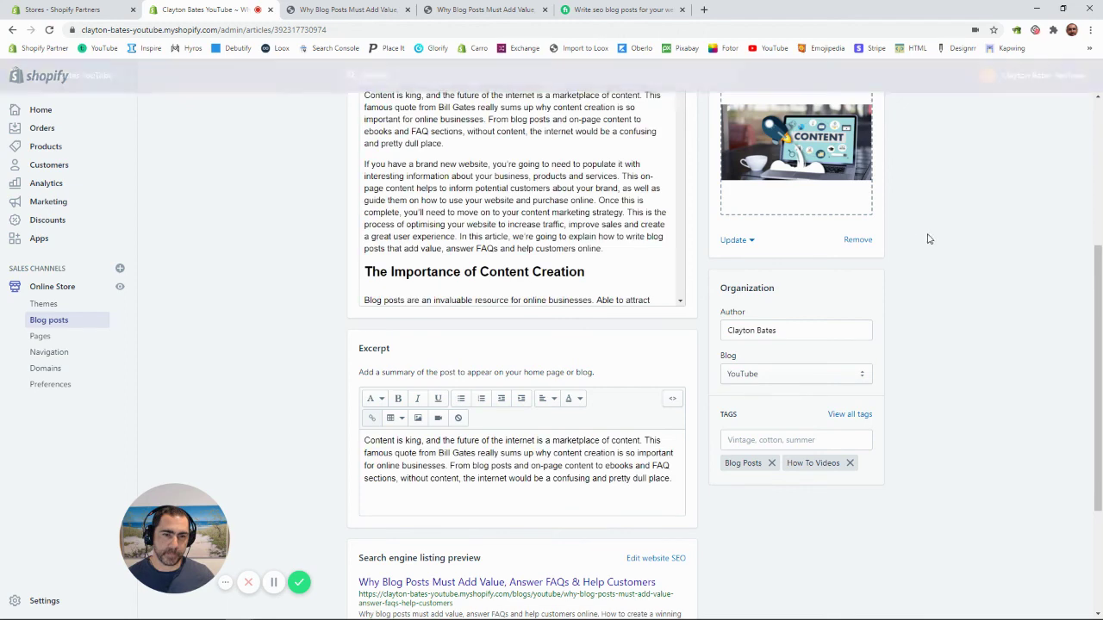
scroll(788, 332, up, 5)
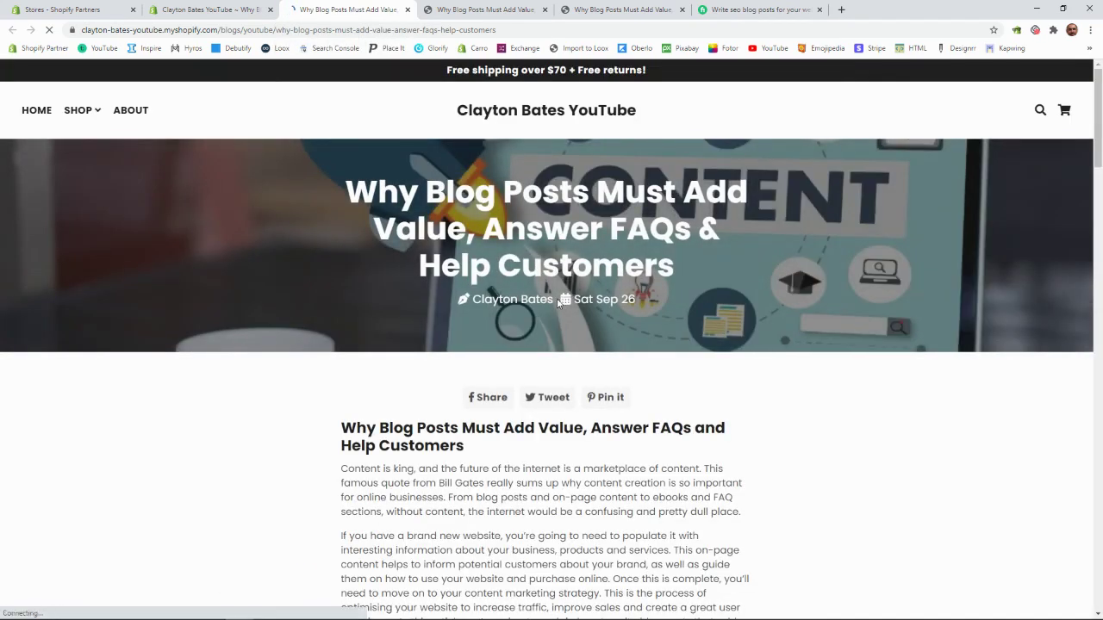
drag(559, 302, 472, 301)
click(541, 335)
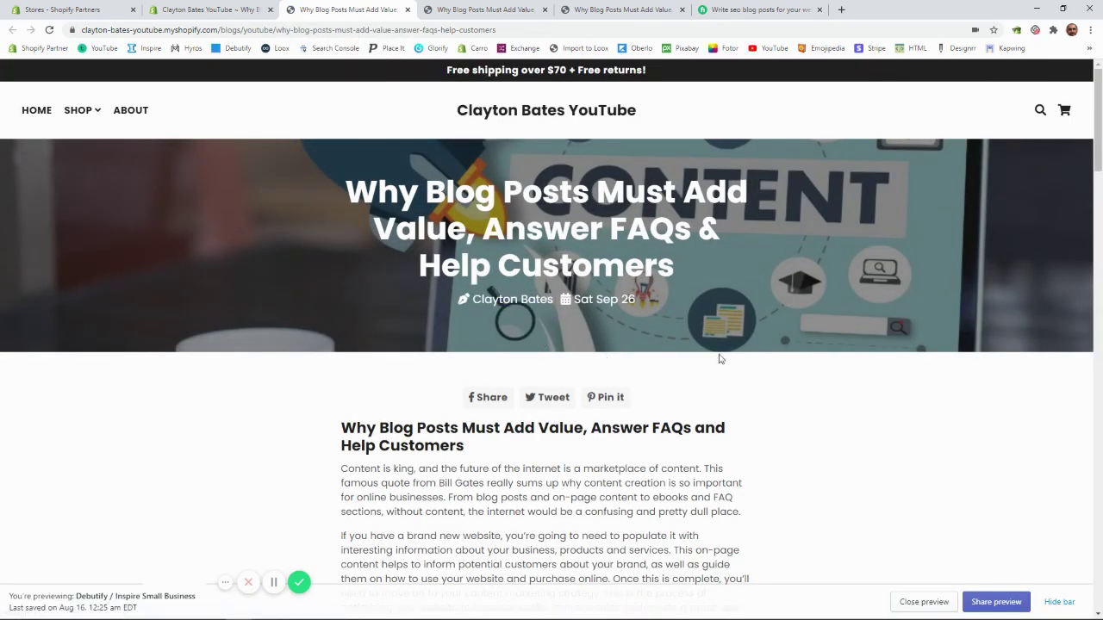
scroll(724, 355, down, 12)
scroll(729, 354, down, 8)
scroll(588, 151, up, 20)
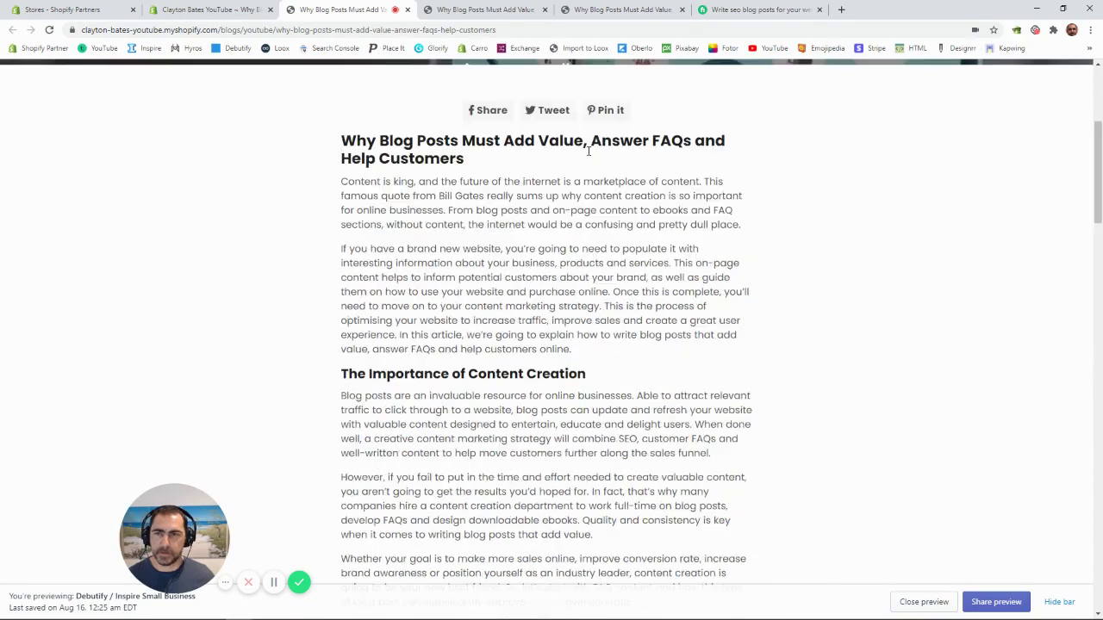
click(207, 9)
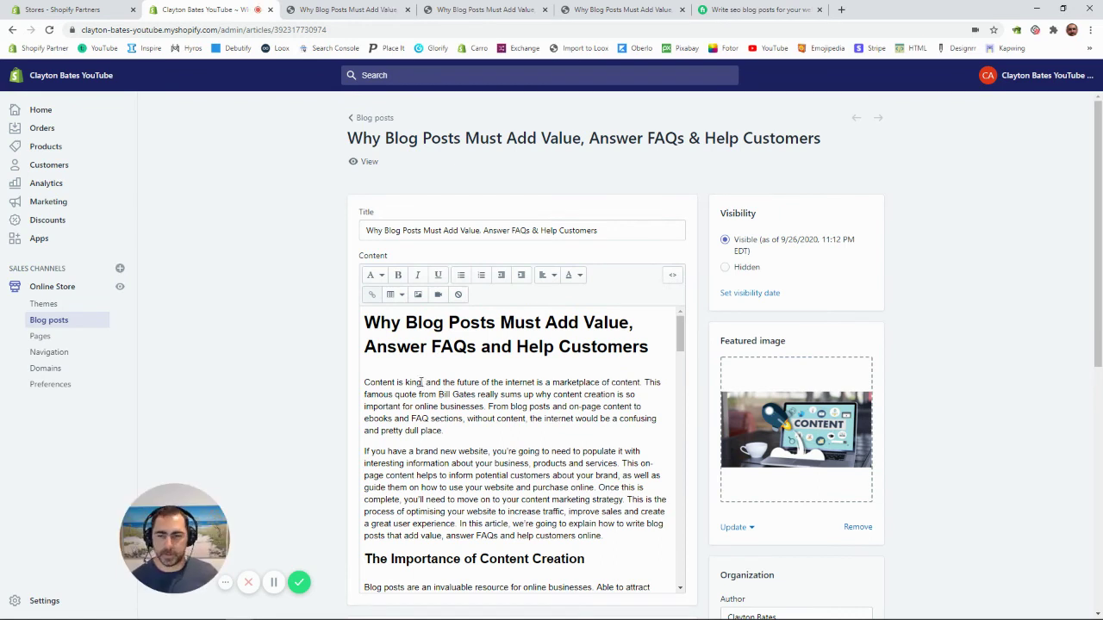
drag(421, 382, 363, 382)
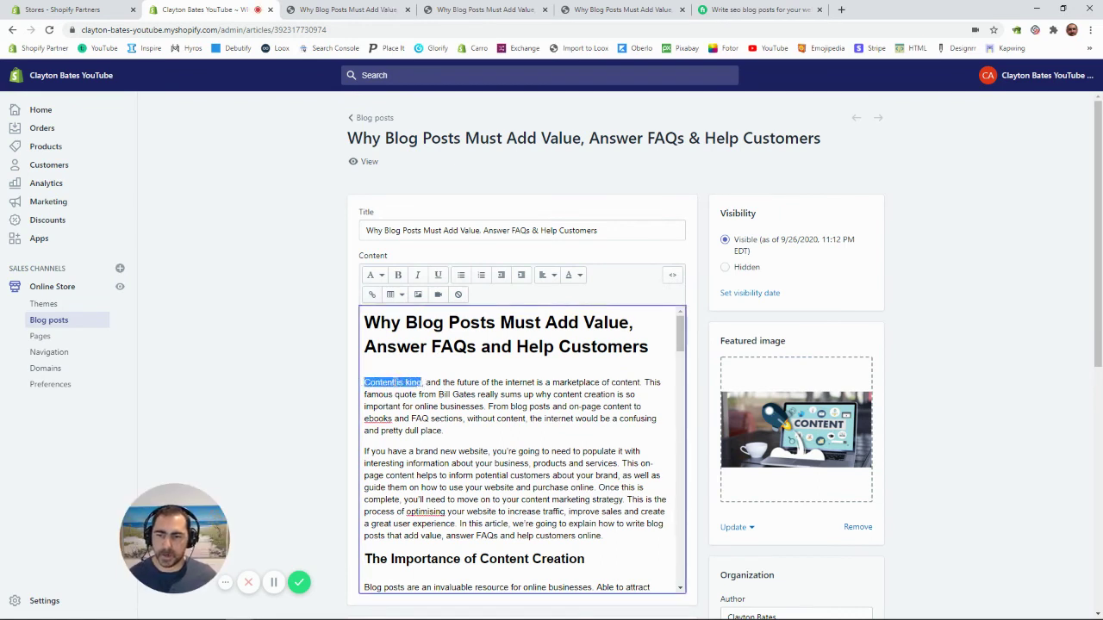
click(372, 295)
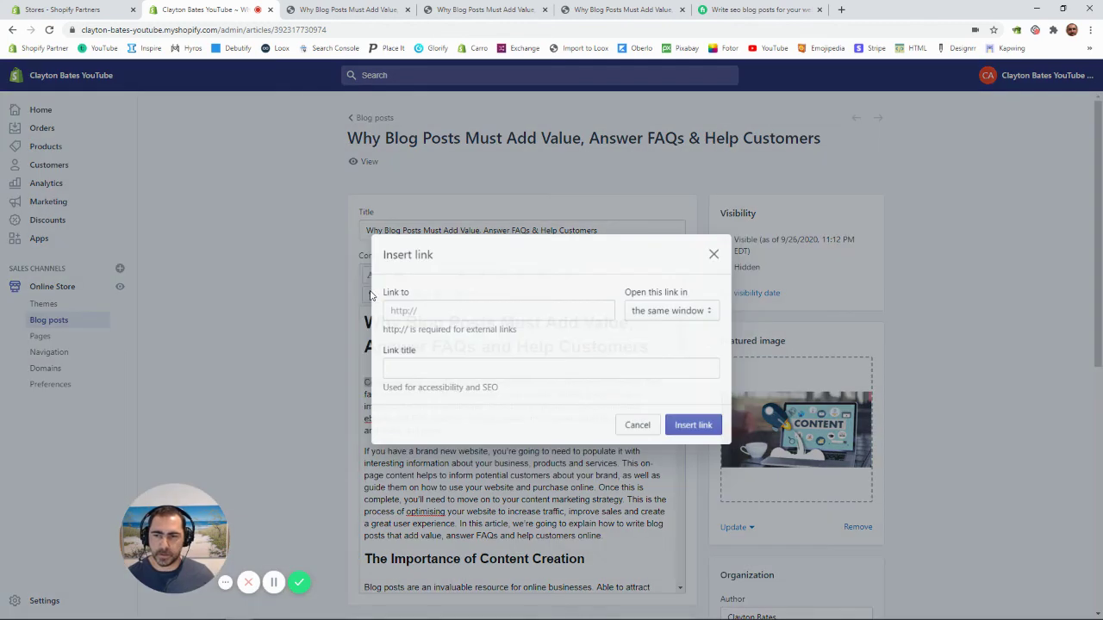
click(410, 312)
click(479, 282)
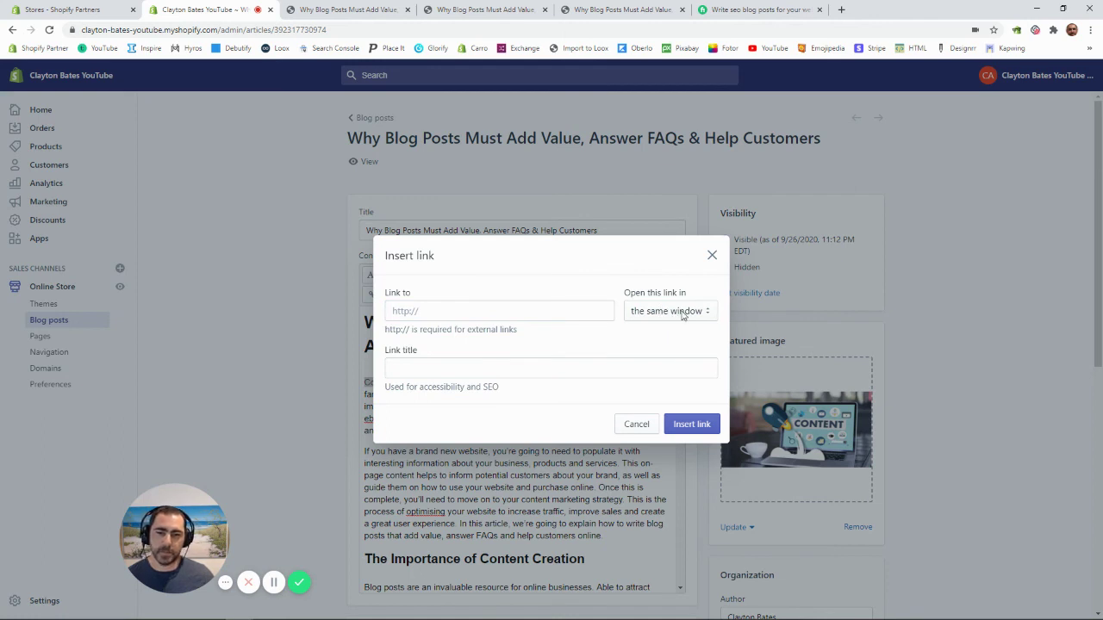
click(682, 312)
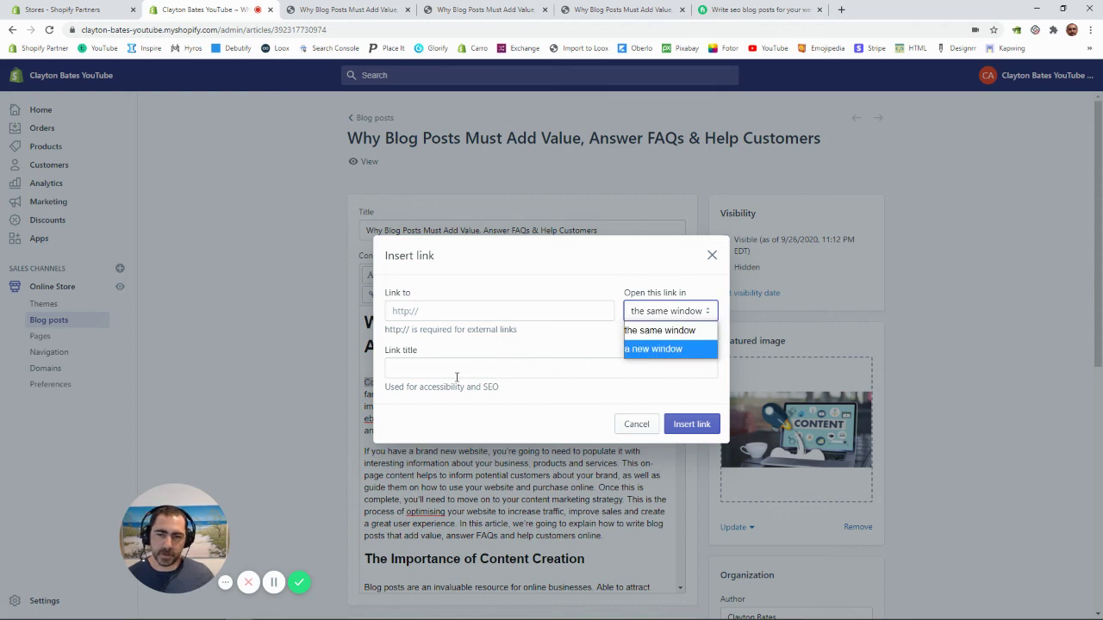
click(421, 369)
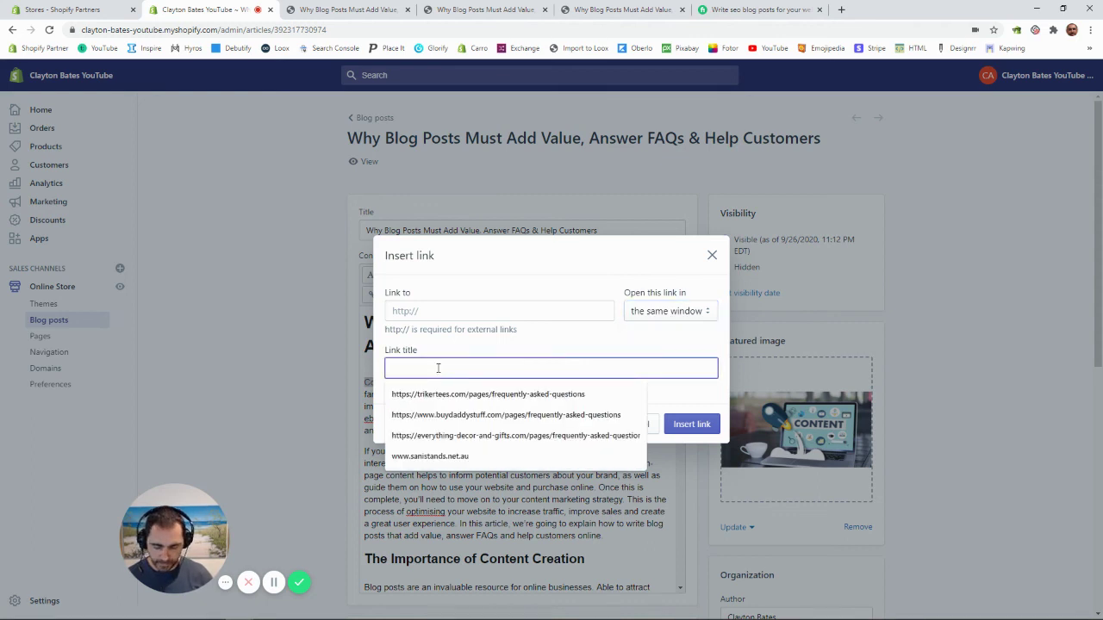
text(H)
text(p)
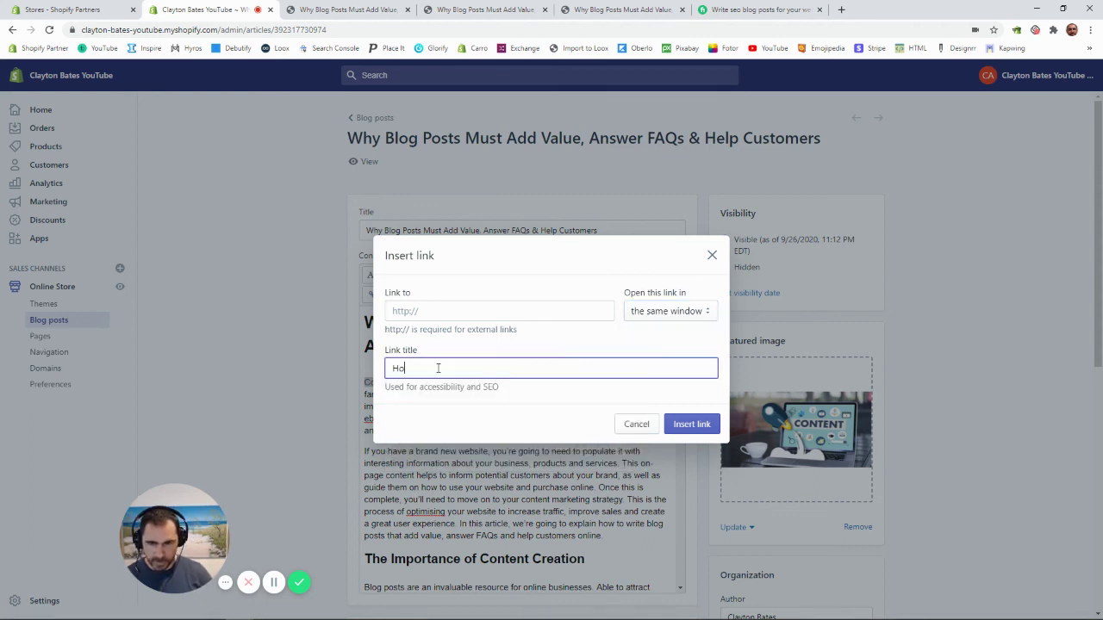
text(w To )
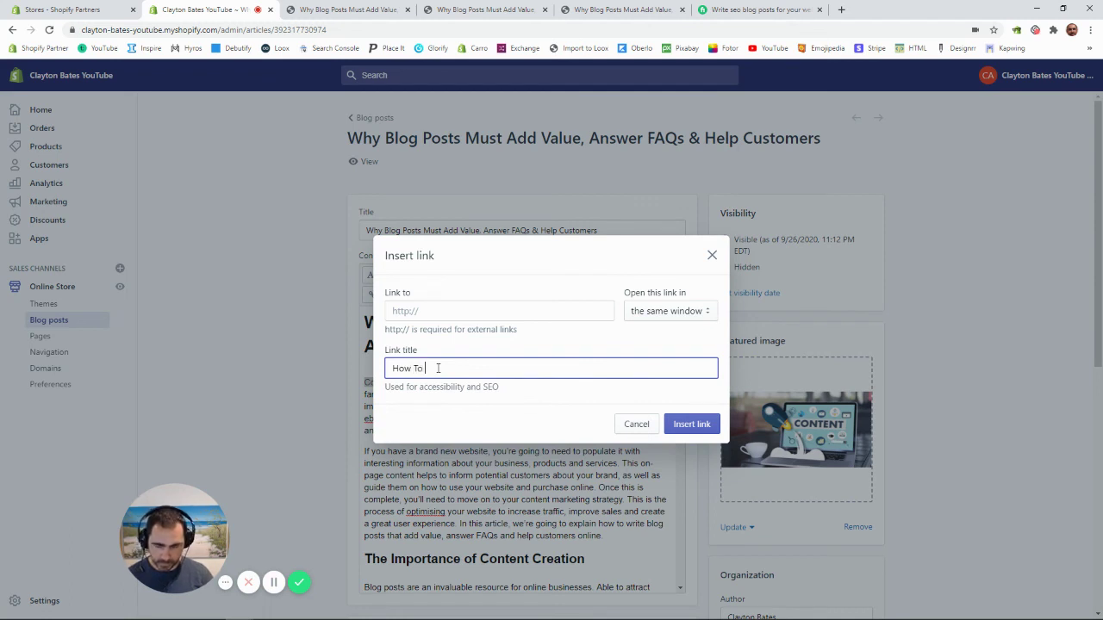
text(Video)
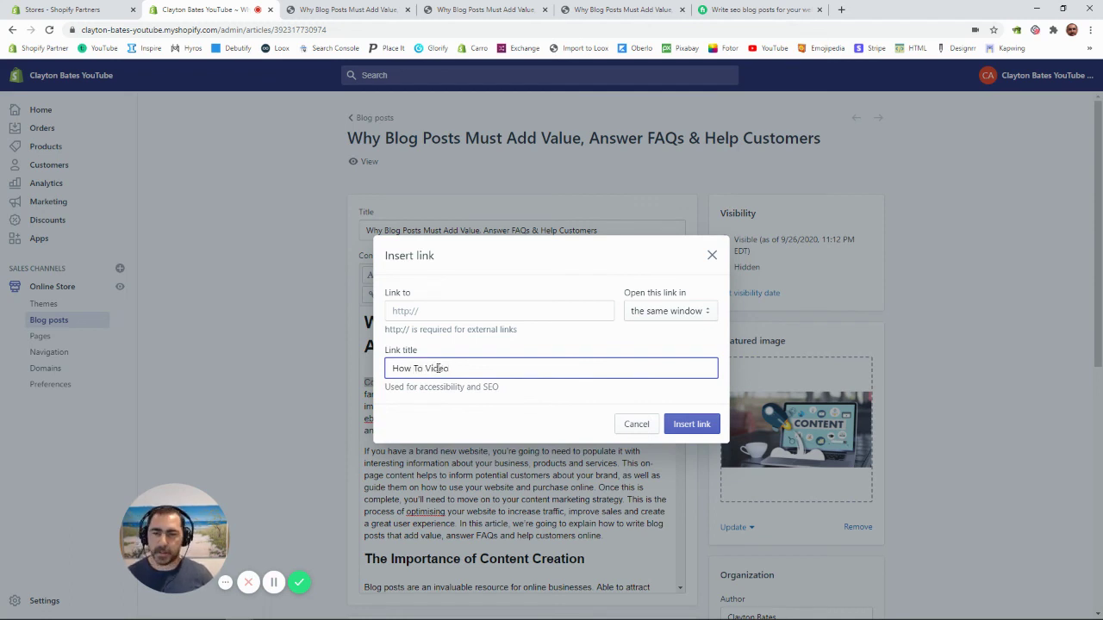
click(692, 424)
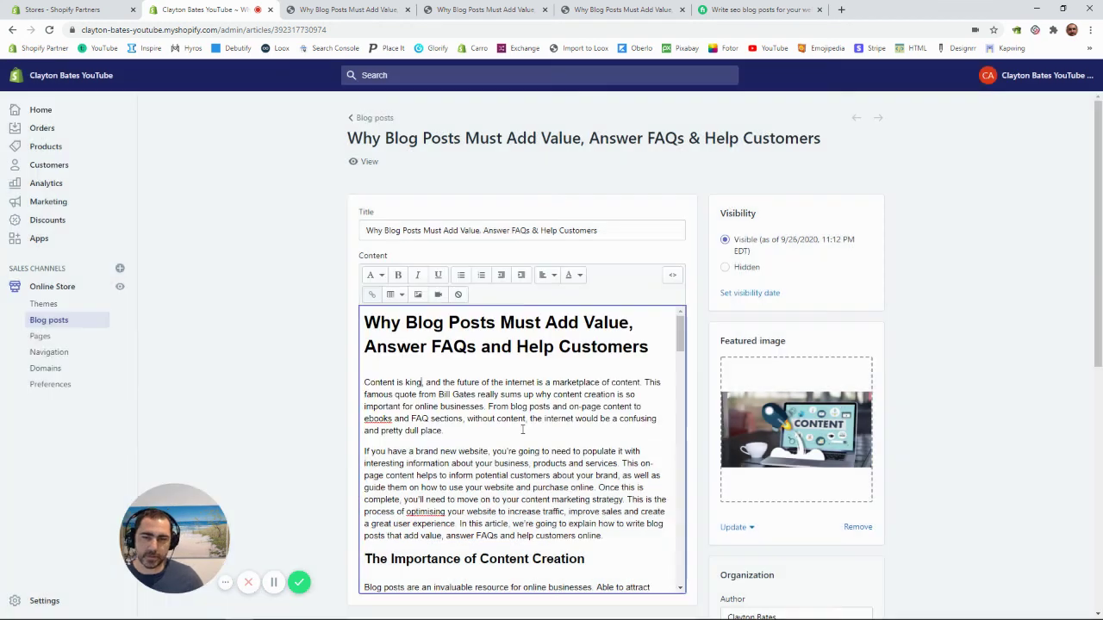
click(423, 382)
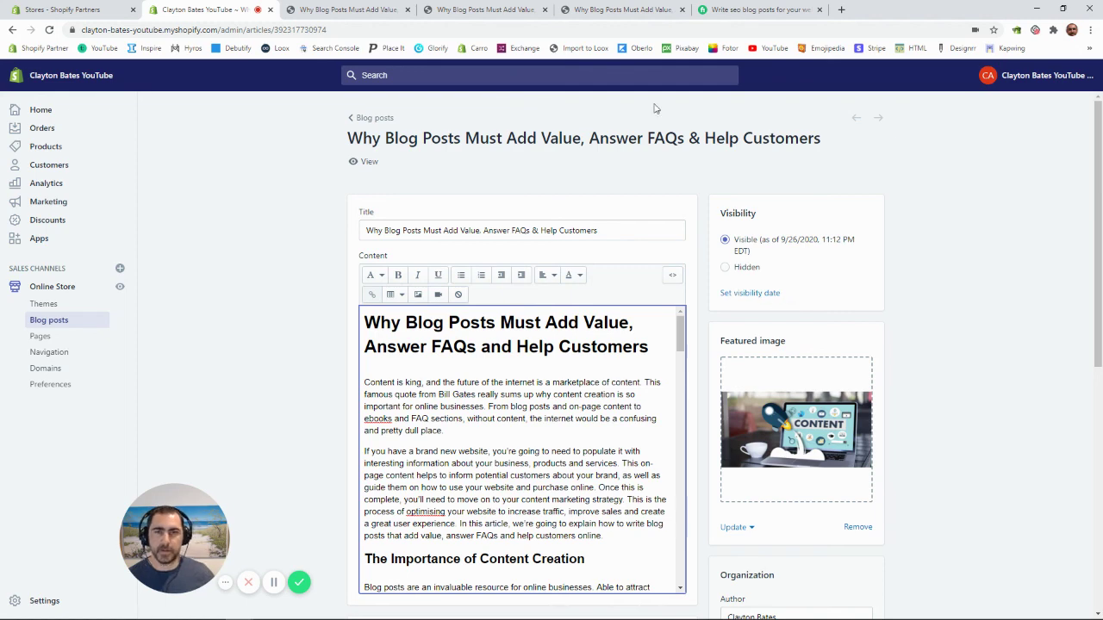
Step: Switch to the Fiverr gig 'I will write SEO blog posts for your website'
click(788, 9)
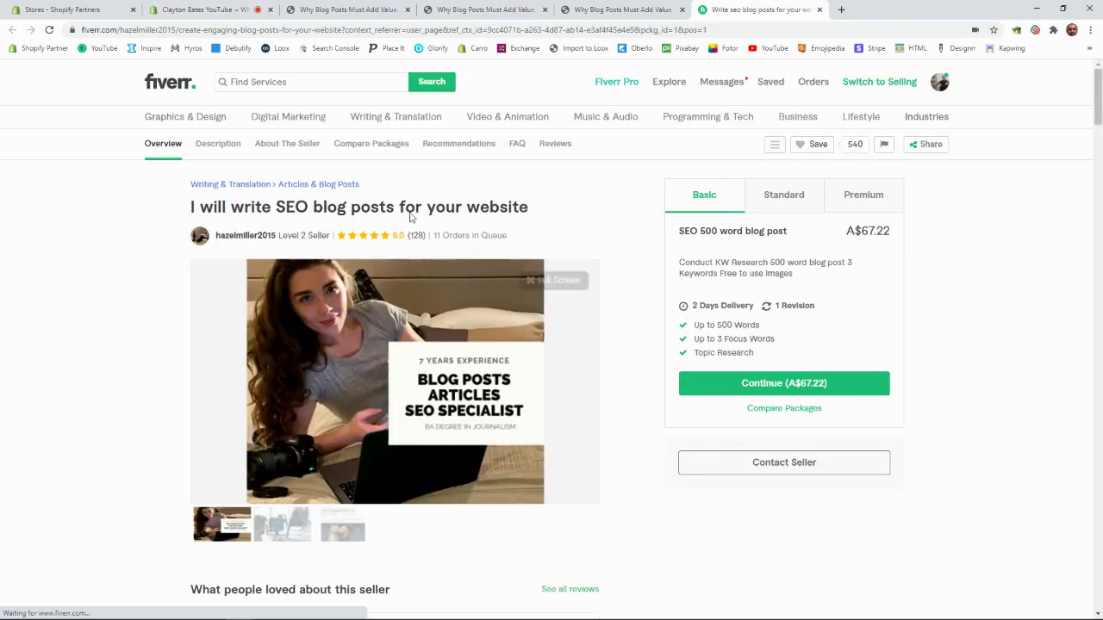